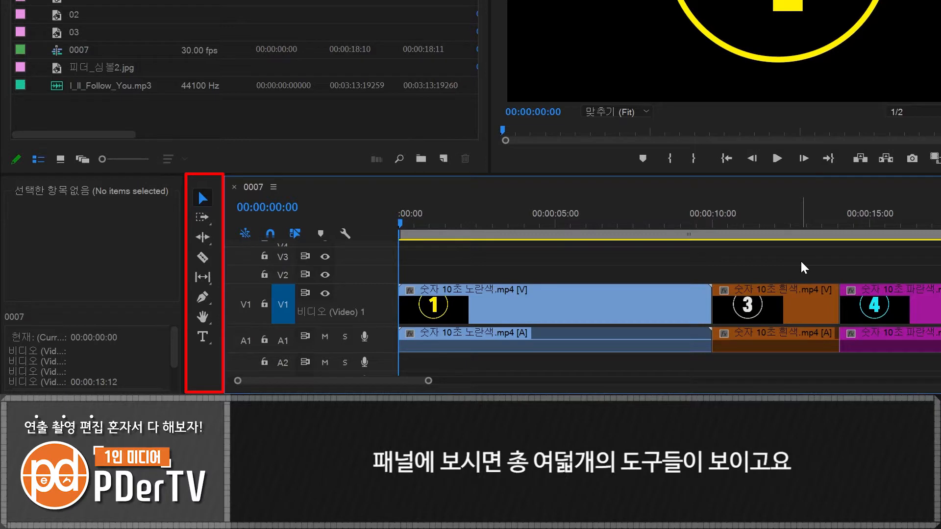
View the tool variants grouped under the Track Select Forward tool and return to the Selection tool
left_click(201, 223)
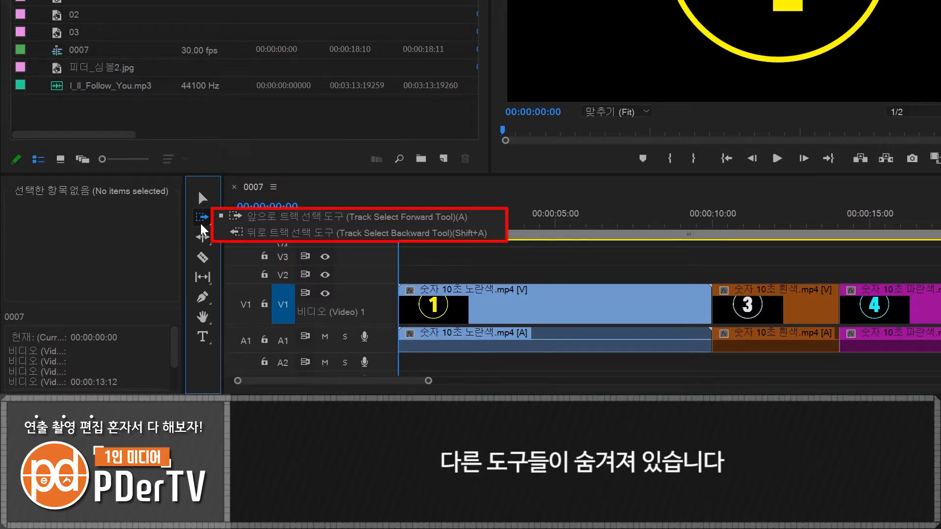
left_click(423, 260)
key("v")
Play back the 0007 sequence from its start to preview the numbered clips
left_click(574, 264)
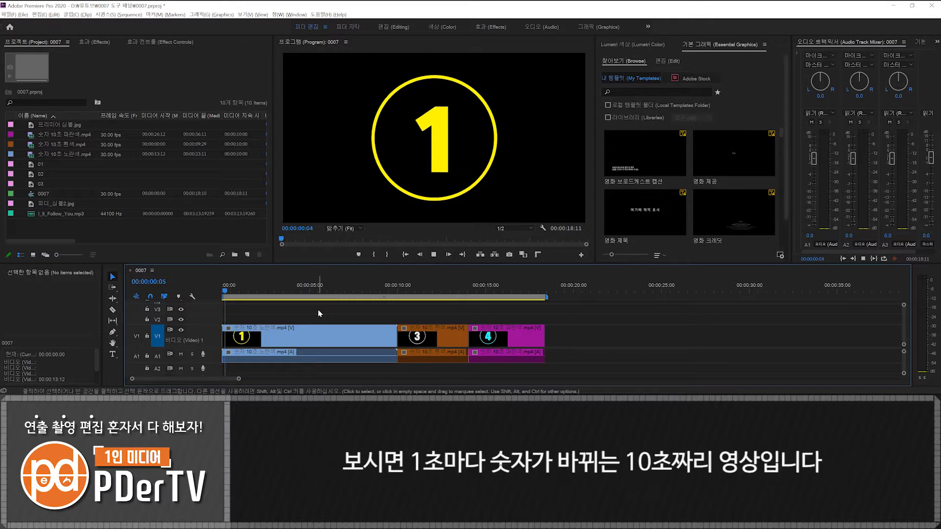
key("space")
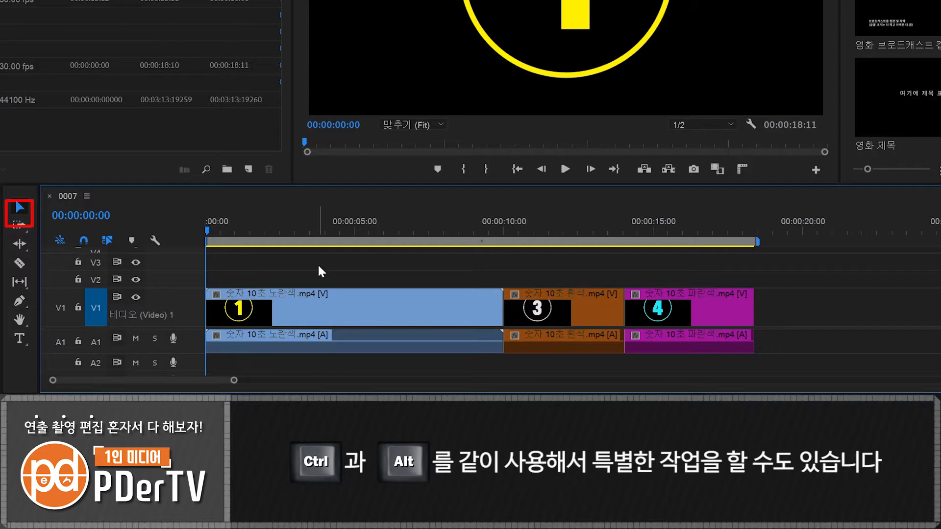
Select the yellow, white and blue number clips on V1 one after another, each with its linked audio
left_click(369, 309)
left_click(561, 320)
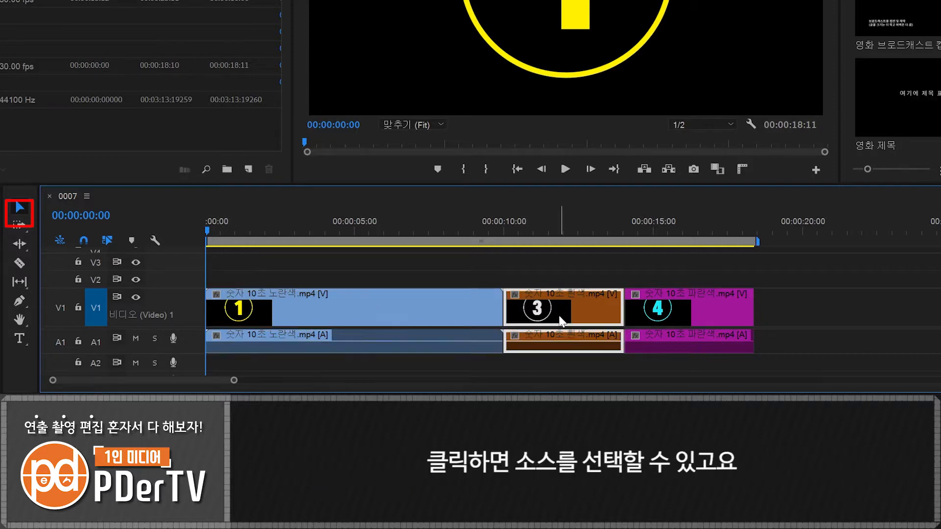
left_click(689, 309)
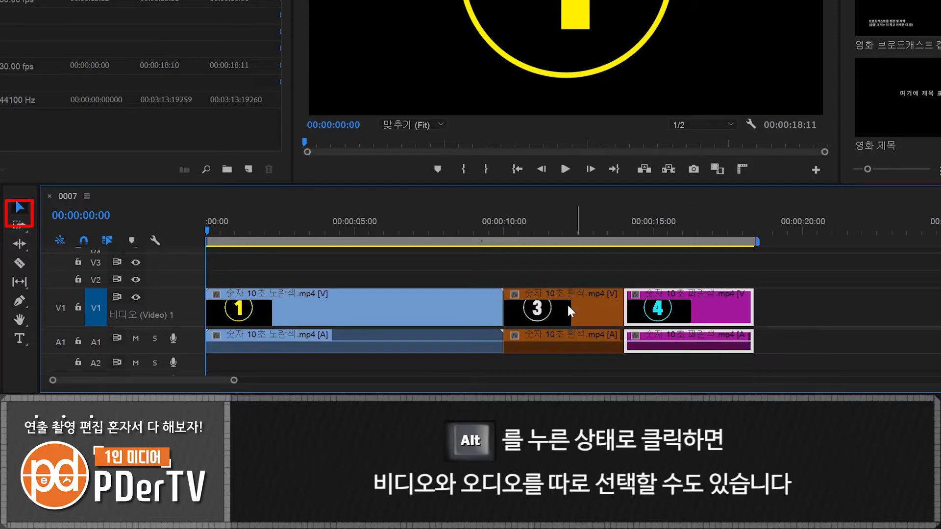
Select only the video part and only the audio part of the yellow and white clips in turn, and clear the selection
left_click(422, 304, "alt")
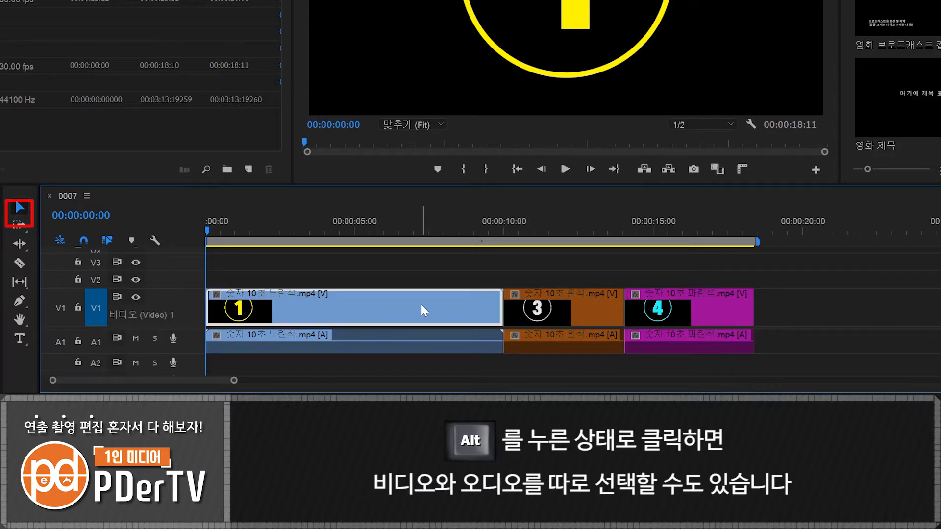
left_click(428, 338, "alt")
left_click(556, 304, "alt")
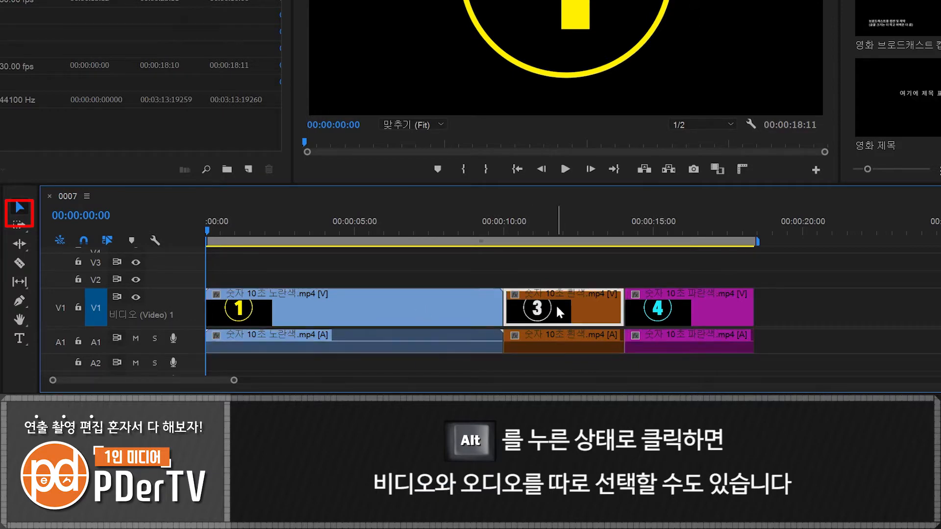
left_click(555, 335, "alt")
left_click(458, 272)
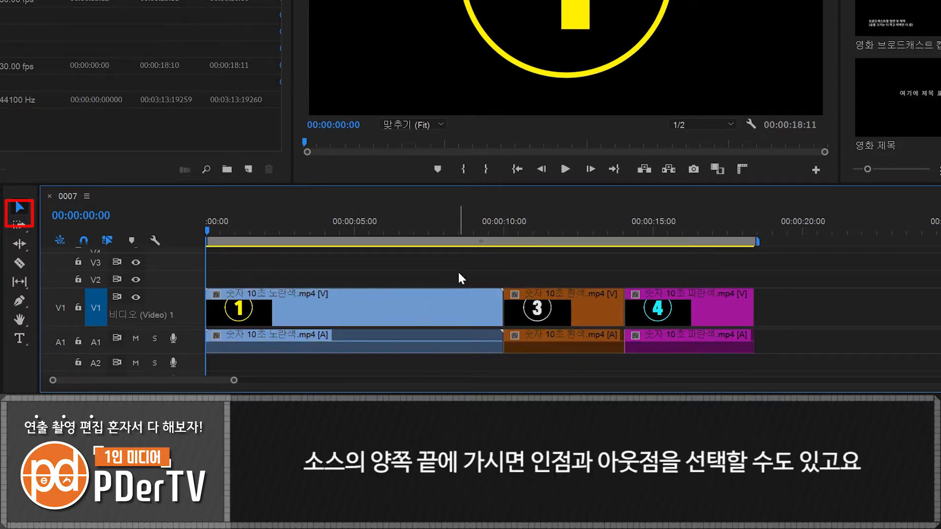
Select the in and out edit points of the V1 clips one by one and clear the selection
left_click(491, 305)
left_click(209, 307)
left_click(507, 308)
left_click(619, 309)
left_click(750, 308)
left_click(393, 266)
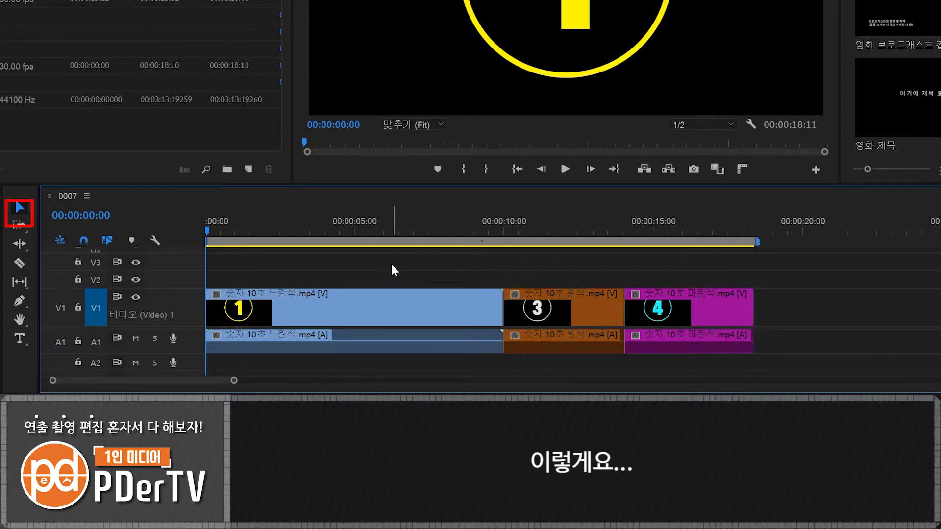
Select the yellow clip and add the white and blue clips to the selection
left_click(384, 300)
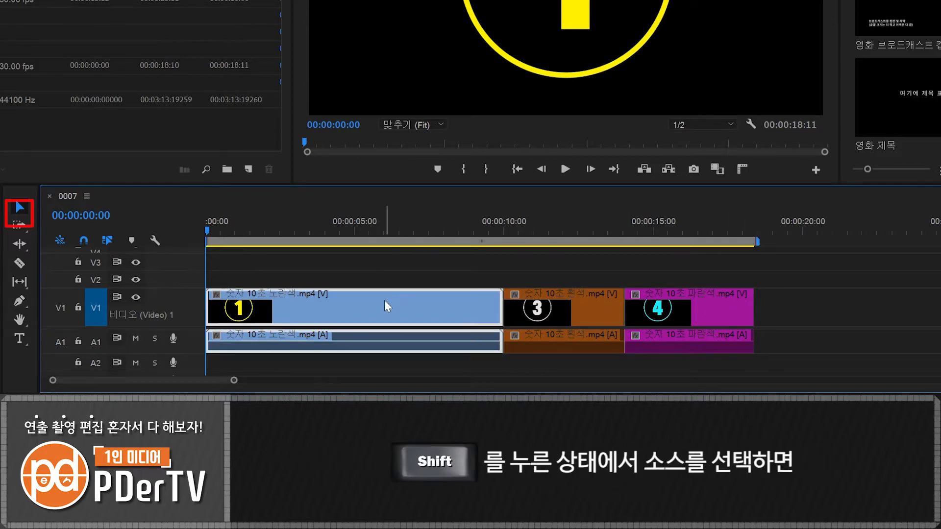
left_click(588, 303, "shift")
left_click(678, 301, "shift")
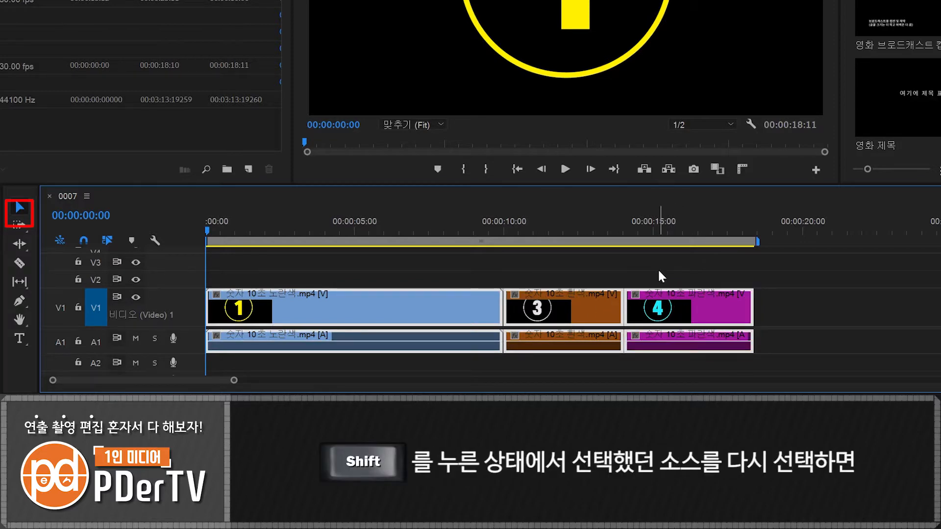
Remove the blue, white and yellow clips from the multiple selection one at a time
left_click(664, 303, "shift")
left_click(552, 300, "shift")
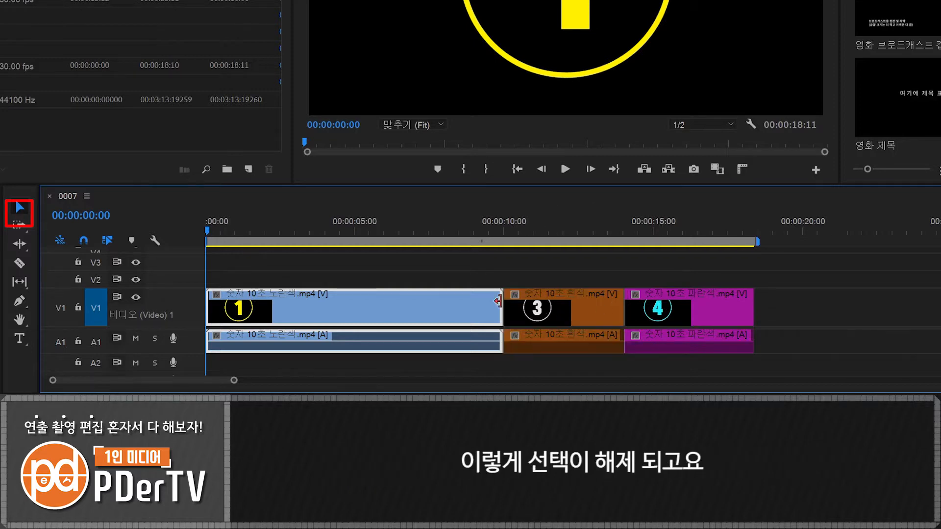
left_click(420, 304, "shift")
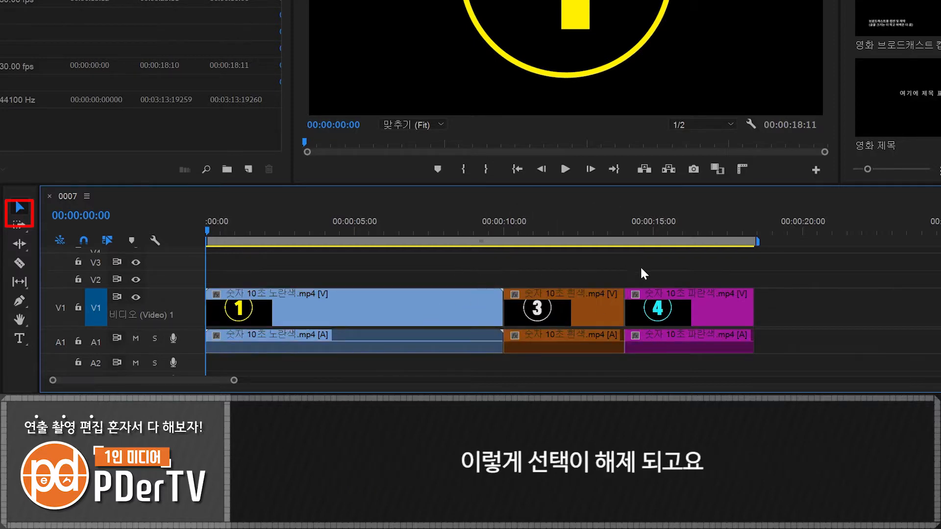
Select all three clips together with a selection marquee starting in empty timeline space, and clear the selection
left_click_drag(712, 260, 353, 366)
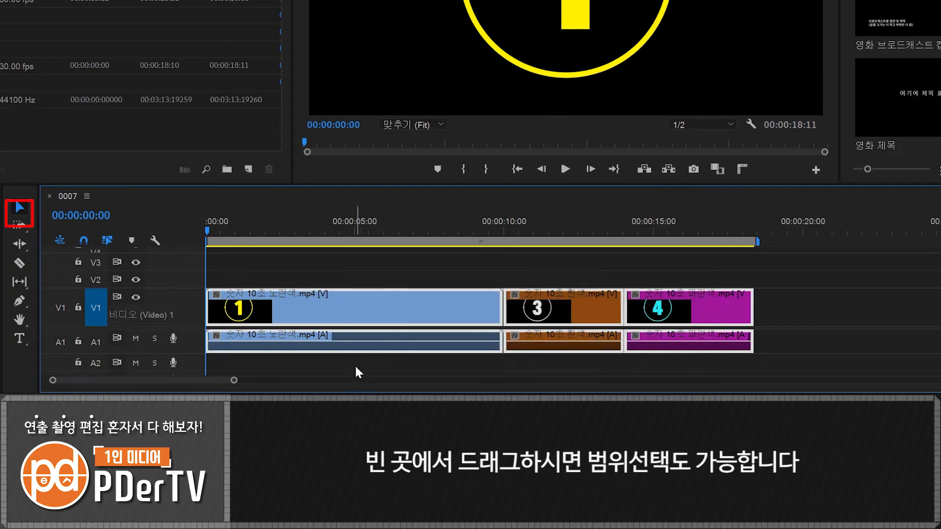
left_click(380, 269)
Move the blue clip about 4 seconds later and trim both ends of the white clip to a duration of about 00:00:01:26
left_click_drag(661, 308, 795, 315)
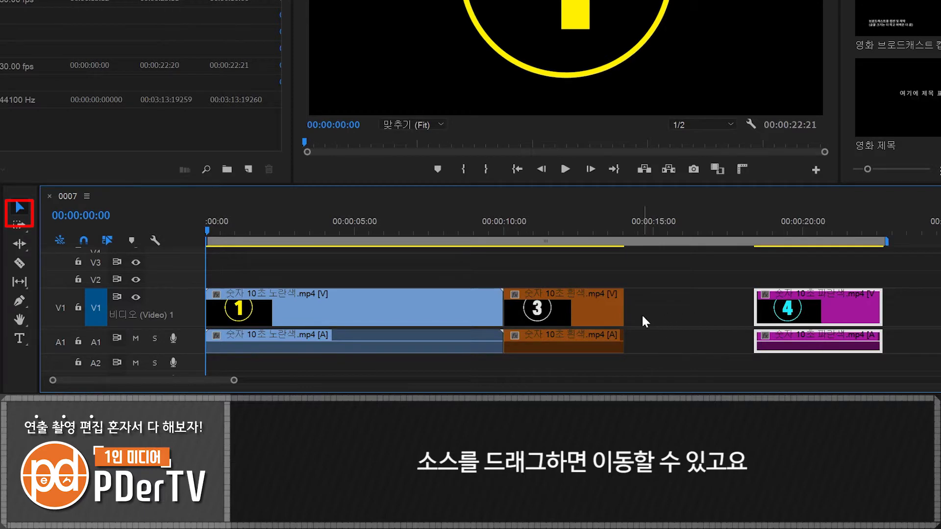
left_click_drag(632, 313, 590, 311)
left_click_drag(505, 307, 536, 307)
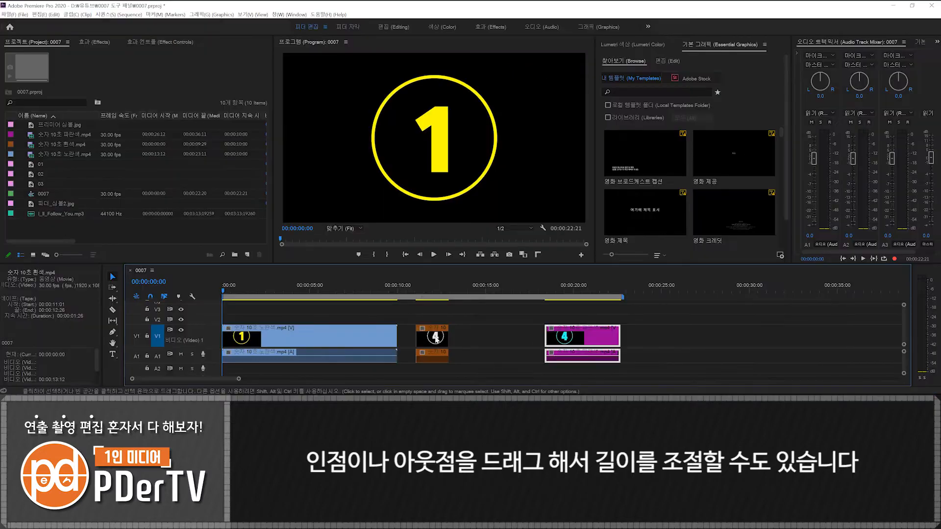
Close the gaps by moving the white and blue clips back against the yellow clip, and trim about 13 frames off the blue clip's end
left_click_drag(566, 340, 414, 339)
left_click(447, 313)
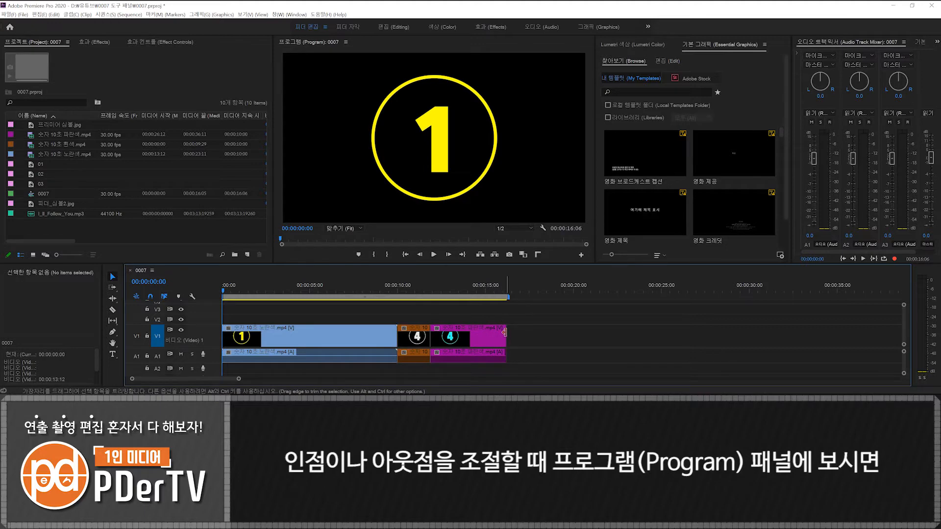
mouse_move(506, 336)
left_mouse_down()
mouse_move(467, 334)
mouse_move(499, 336)
left_mouse_up()
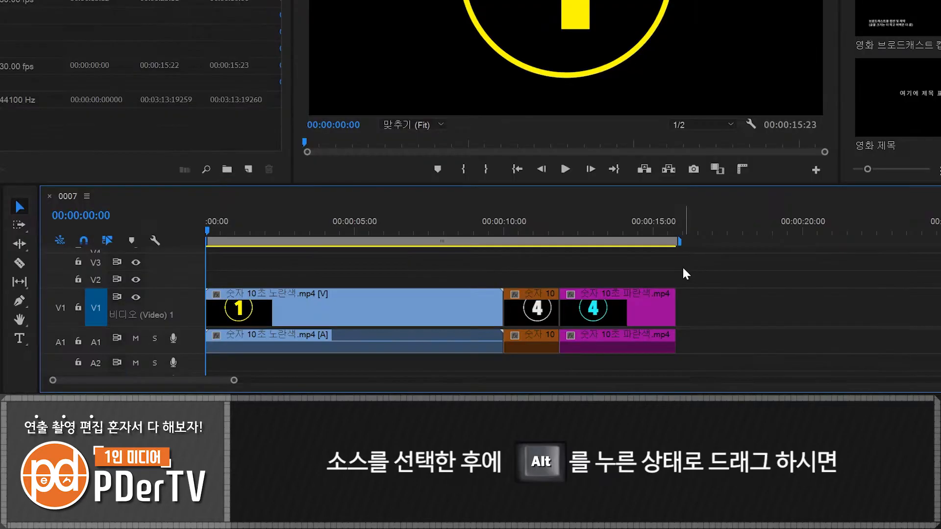
Duplicate the blue clip with its linked audio directly after the original, and clear the selection
left_click(463, 332)
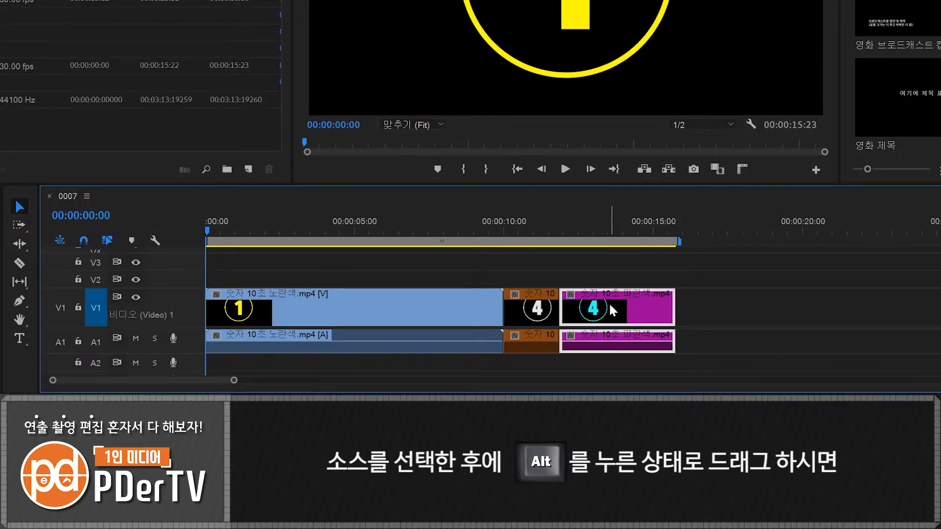
left_click_drag(608, 302, 727, 312)
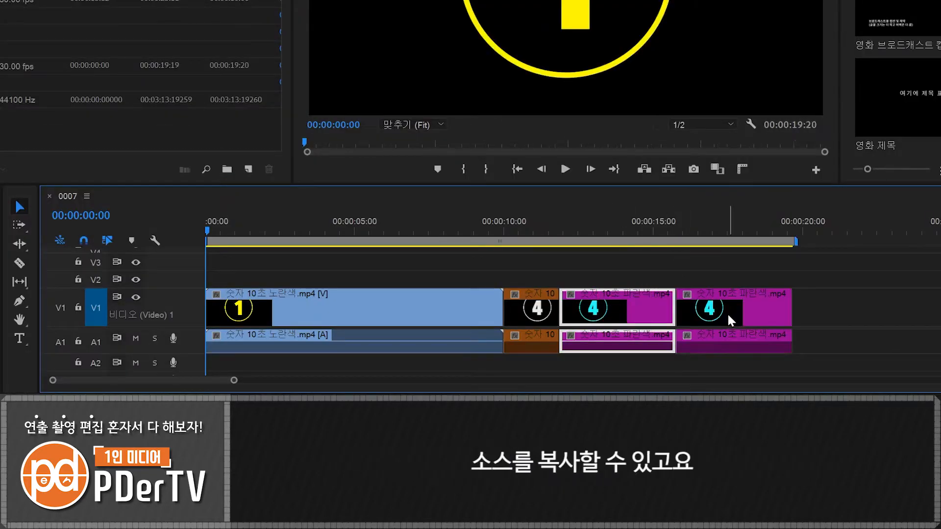
left_click(718, 272)
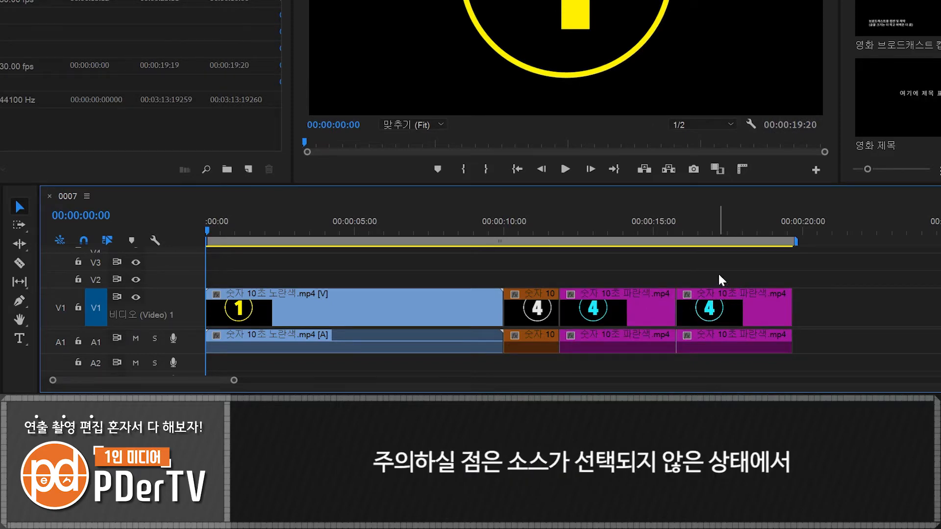
Duplicate only the video part of the last blue clip further along V1, and undo both copies
left_click_drag(719, 302, 852, 314)
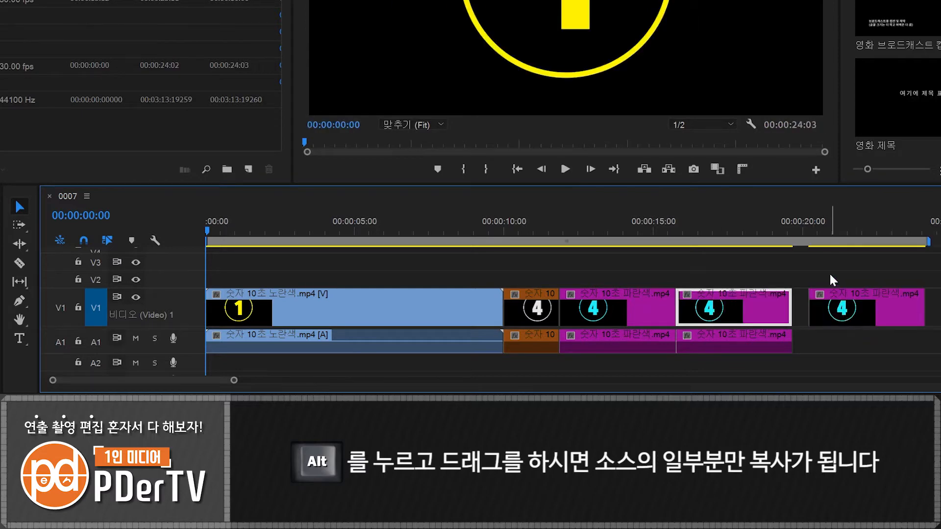
key("ctrl+z")
key("ctrl+z")
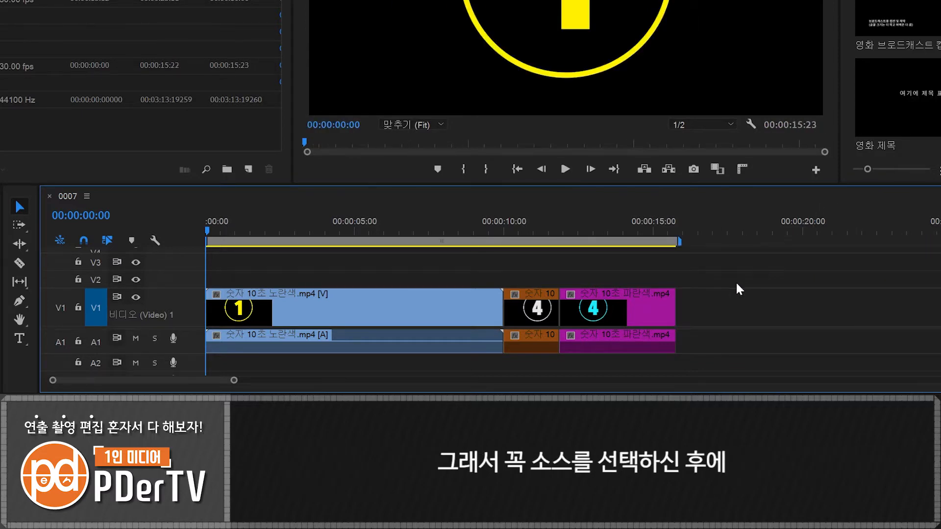
Select the blue clip, duplicate it with its audio right behind the original, and undo the copy
left_click(614, 304)
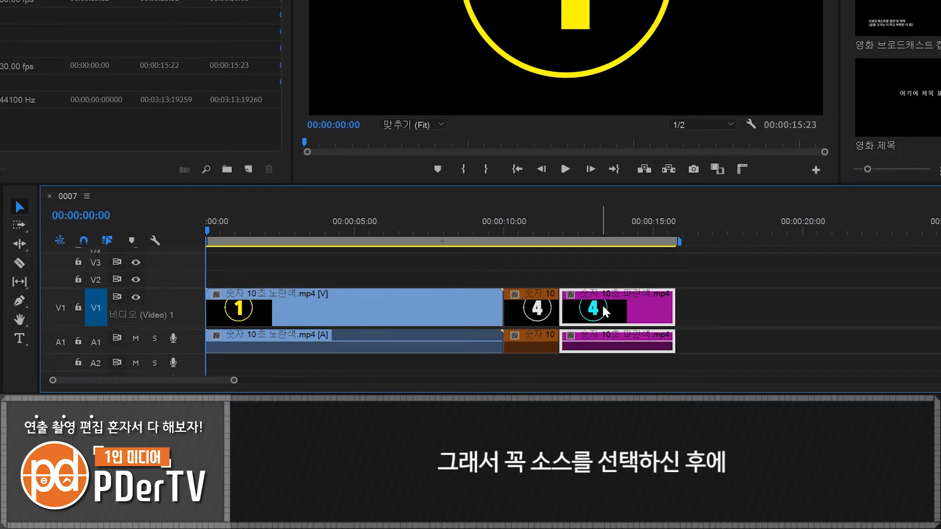
left_click_drag(601, 303, 724, 307)
key("ctrl+z")
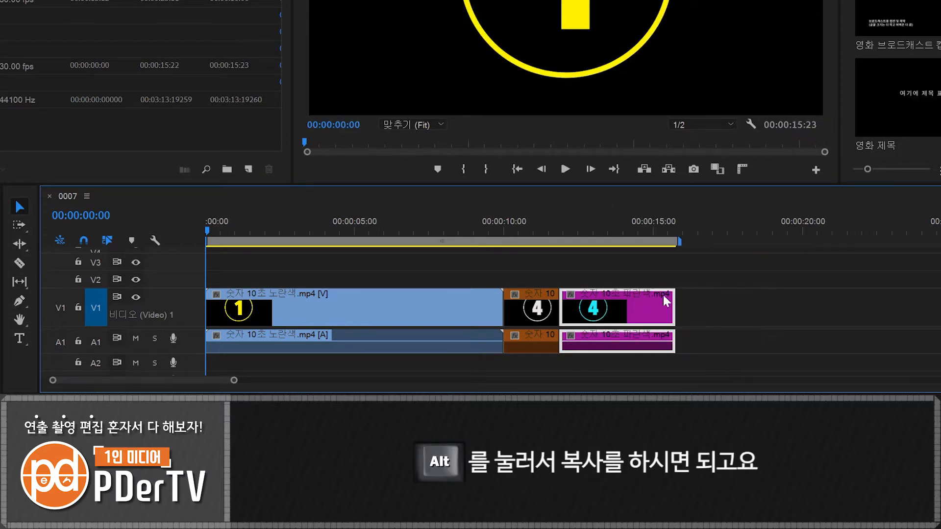
Insert the blue clip ahead of the white clip at 00:00:10:00, and insert the white clip back in front of it
left_click_drag(622, 307, 574, 313)
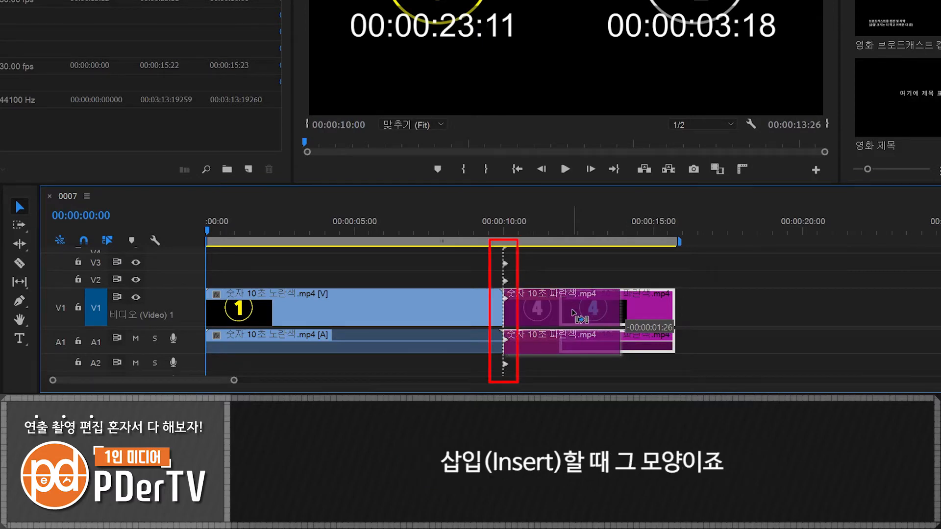
left_click_drag(574, 312, 574, 313)
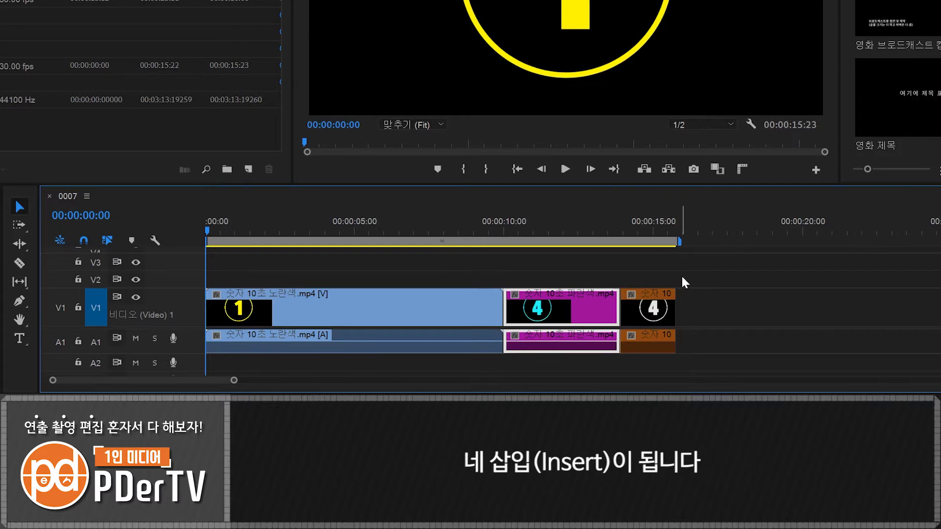
left_click_drag(651, 316, 542, 318)
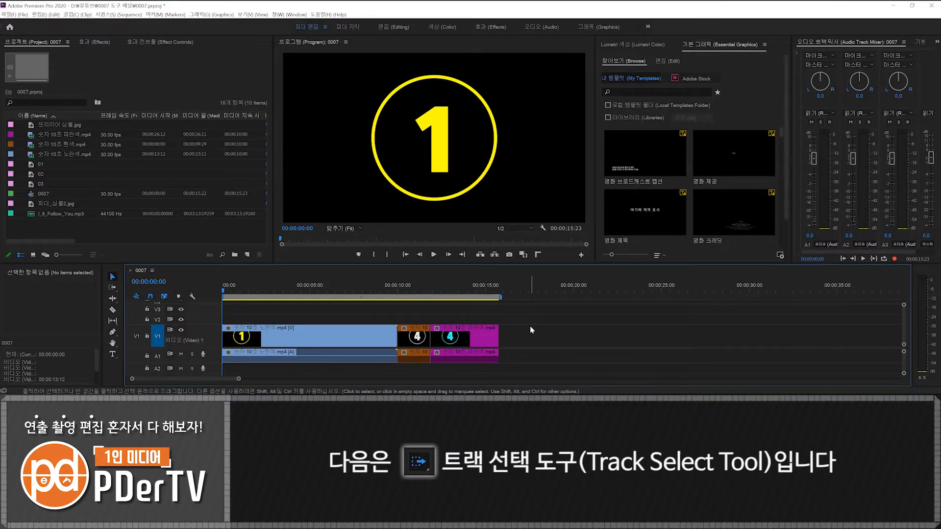
Place 프리미어 심볼.jpg on V2 at about 7 seconds and 피더_심볼2.jpg on V3 at about 10 seconds
left_click_drag(54, 126, 353, 318)
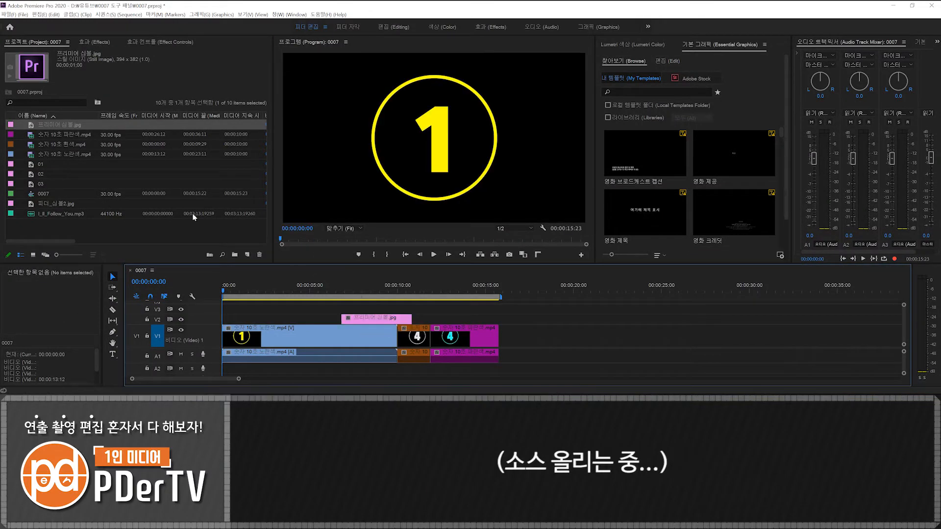
left_click_drag(63, 203, 467, 313)
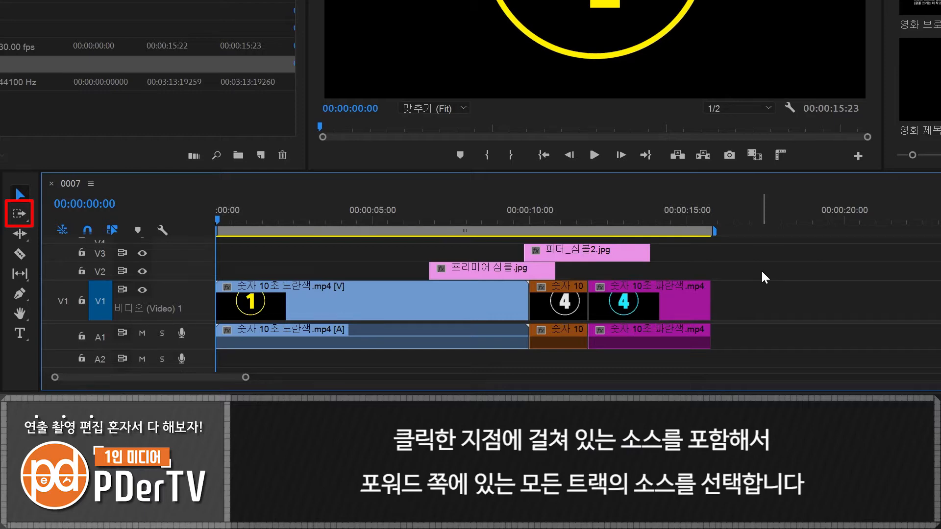
Select every clip on all tracks with the Track Select Forward Tool, starting from within the yellow clip
left_click(19, 214)
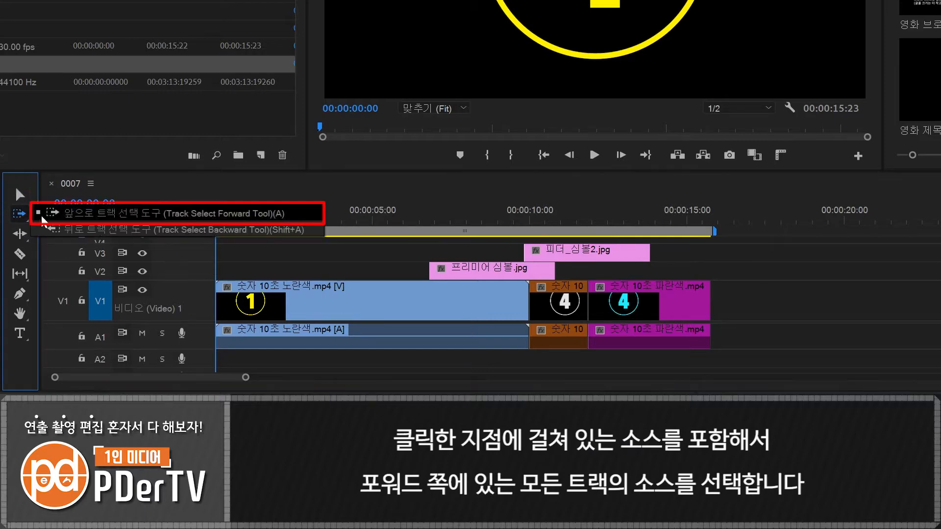
left_click(43, 215)
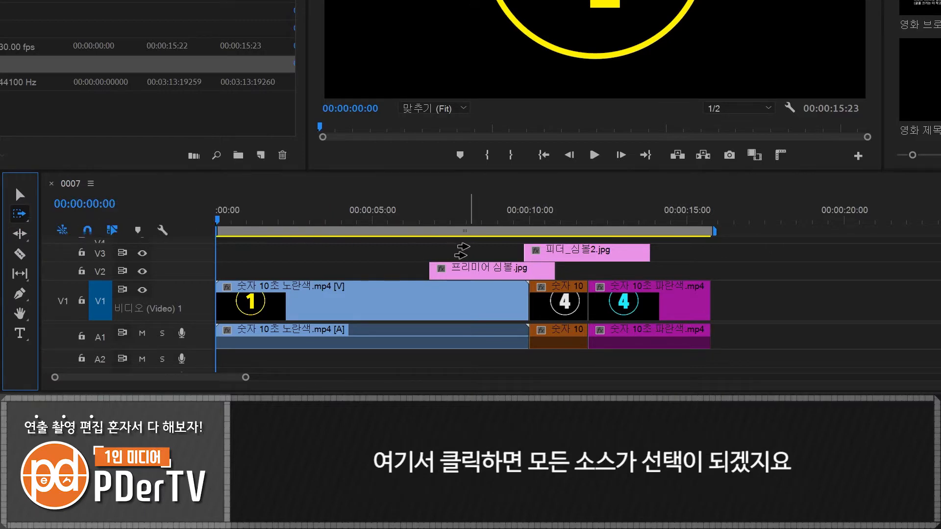
left_click(461, 251)
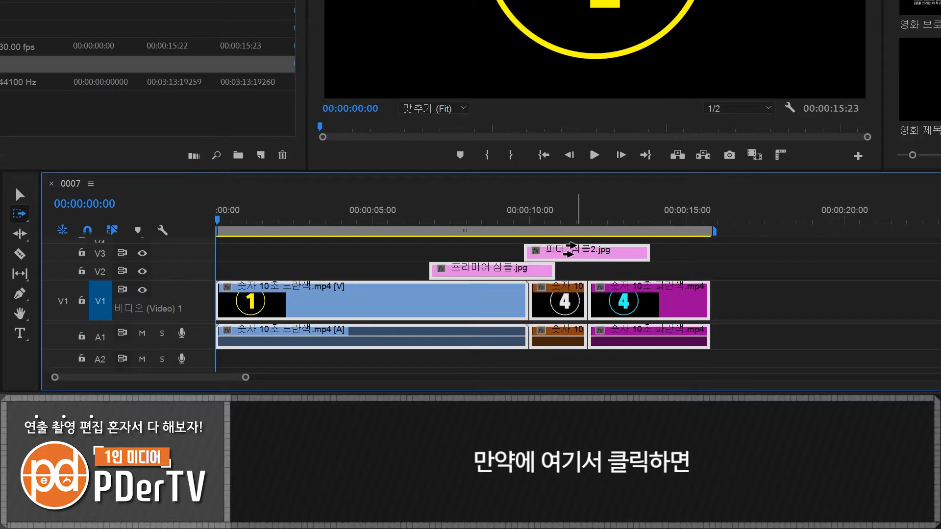
Select 피더_심볼2.jpg and all clips starting after the yellow clip, and move them about 4 seconds 10 frames later
left_click(568, 250)
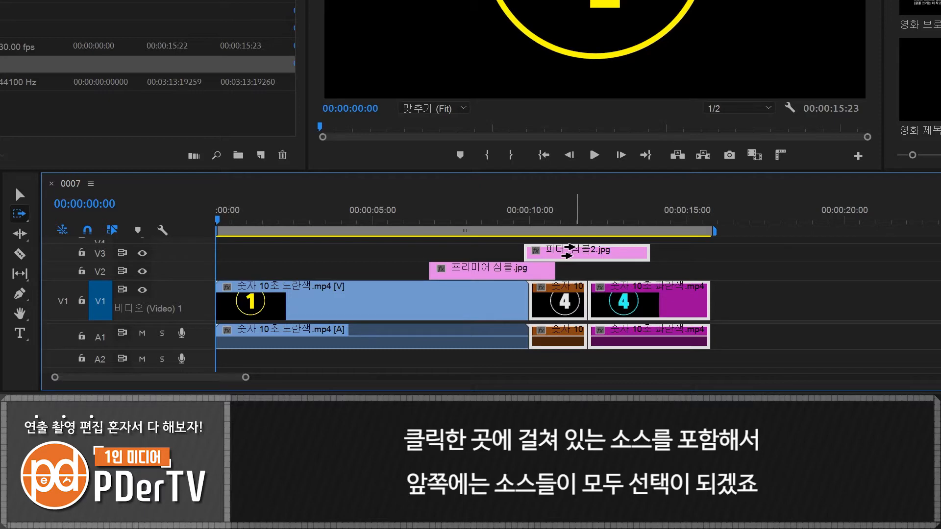
left_click_drag(576, 250, 880, 264)
key("ctrl+z")
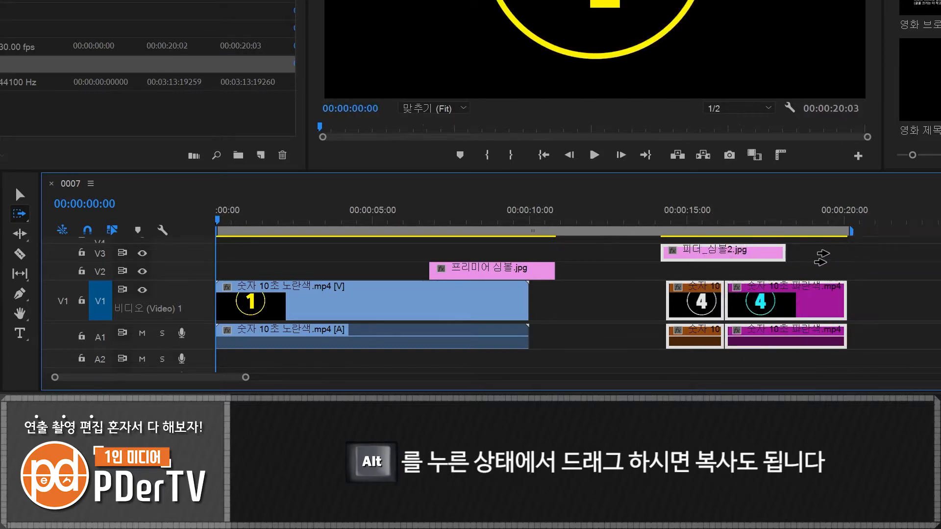
Undo the last clip move, select only the V1 clips from the yellow clip onward with the Track Select Forward Tool, and clear the selection
key("ctrl+z")
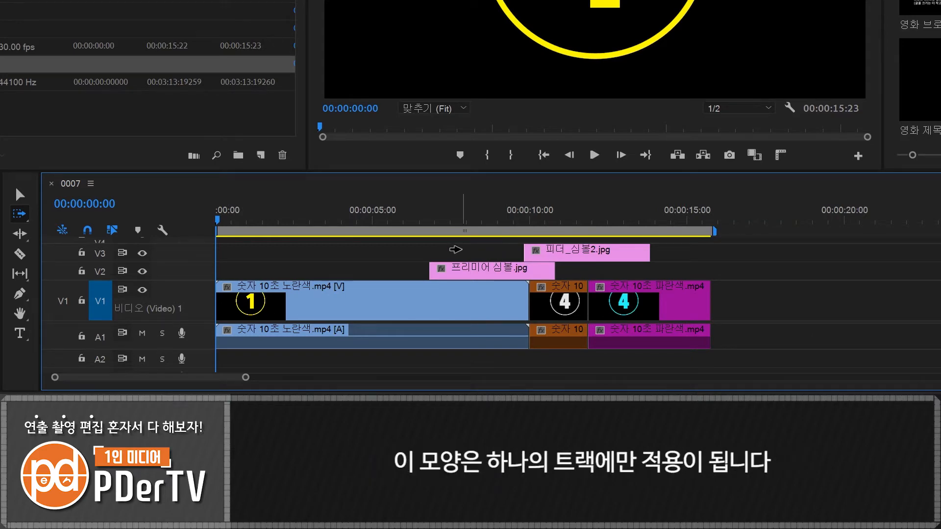
left_click(412, 312)
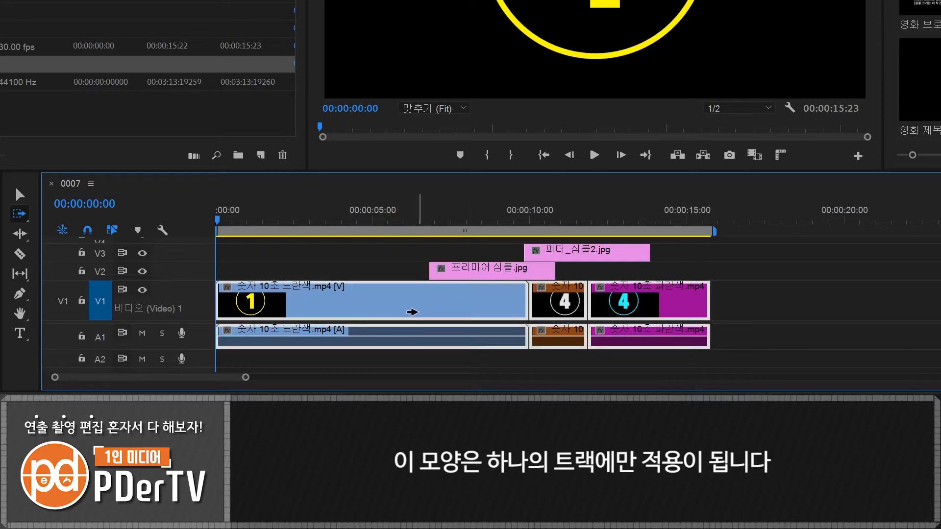
key("v")
left_click(758, 268)
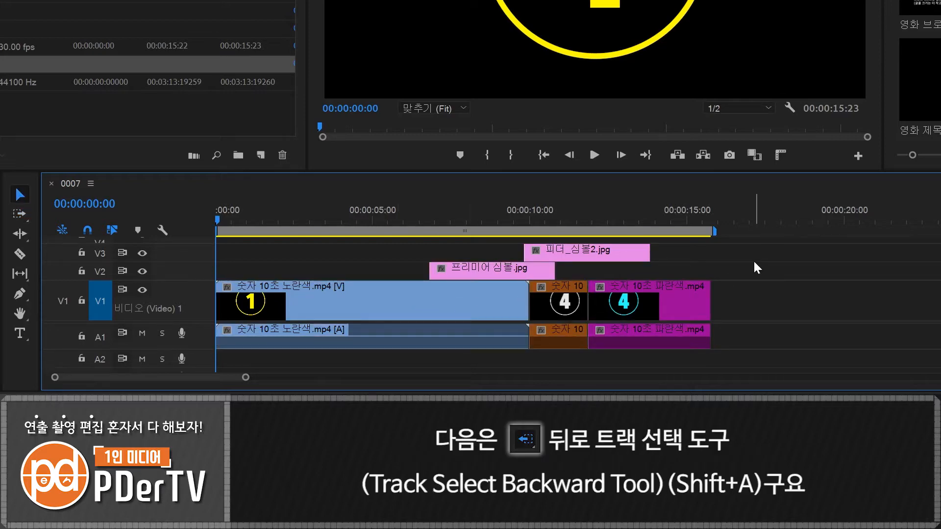
With the Track Select Backward Tool, select the clips on all tracks backward from 피더_심볼2.jpg, and every clip backward from within the blue clip
left_click(19, 213)
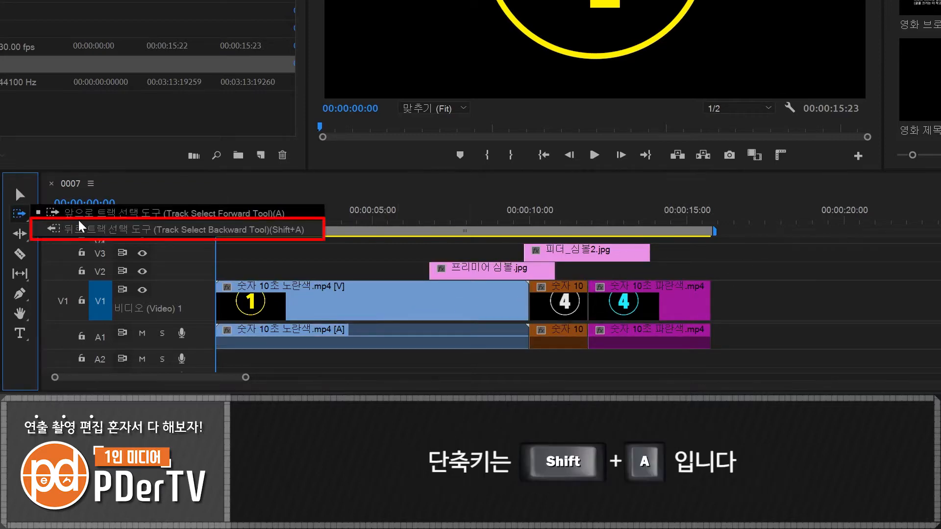
left_click(80, 226)
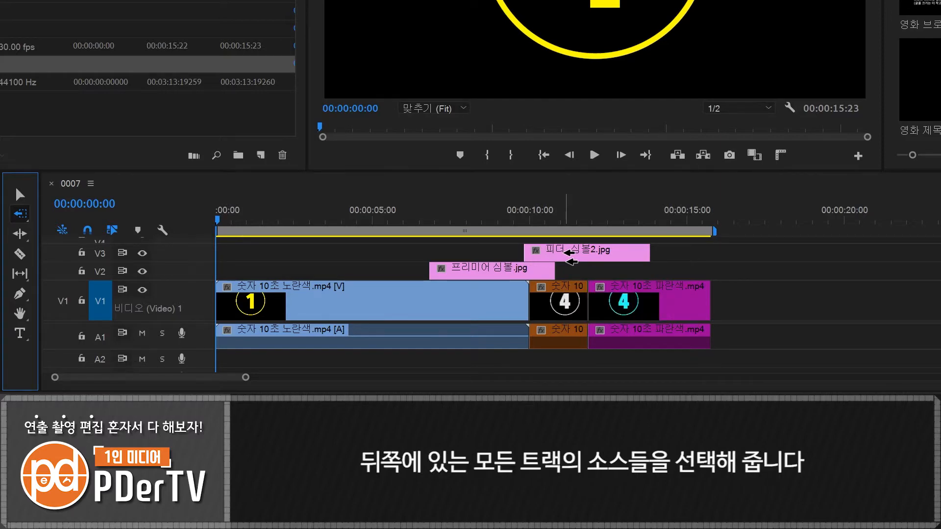
left_click(565, 253)
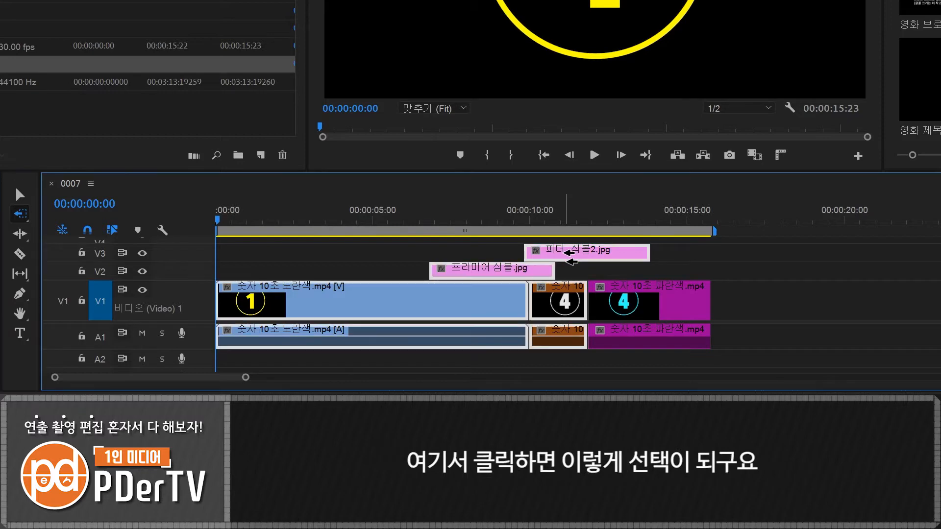
left_click(684, 256)
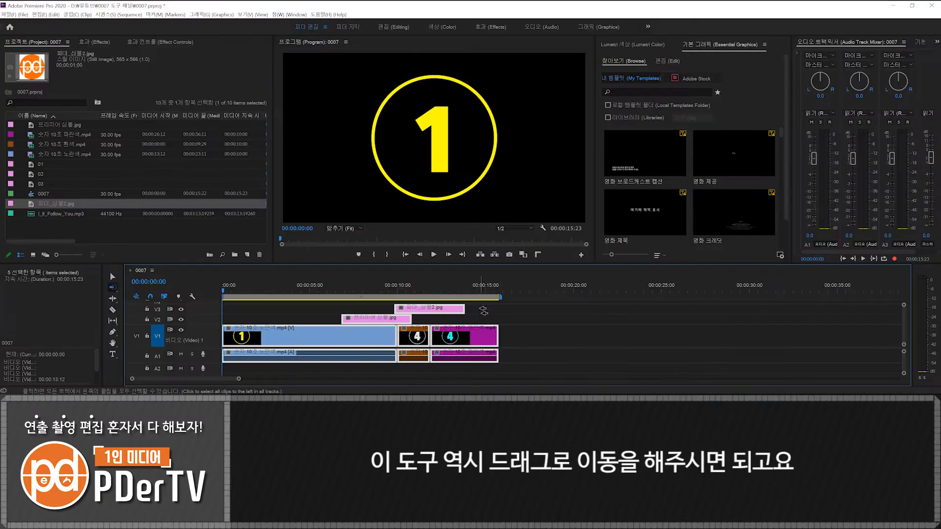
Try moving all clips on all tracks about 16 seconds later, and try duplicating them at that same position
left_click_drag(440, 308, 725, 308)
key("ctrl+z")
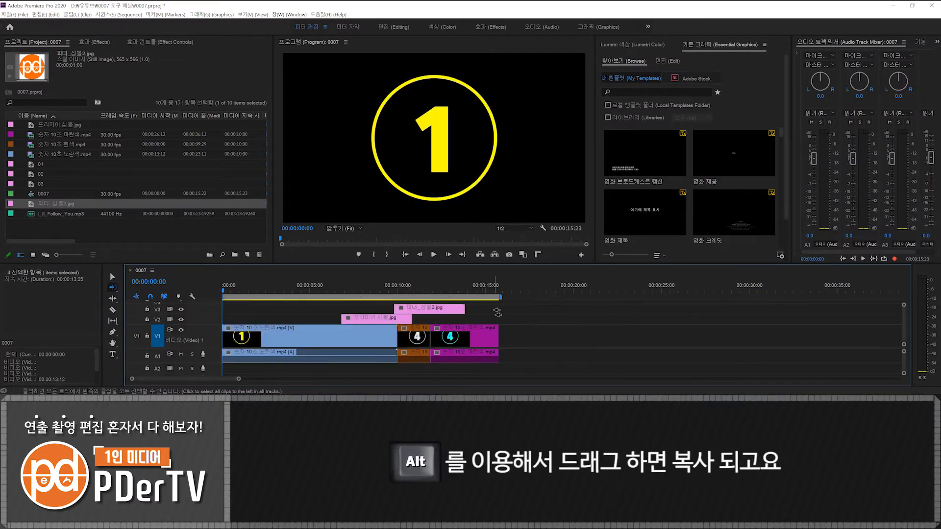
left_click(493, 313)
left_click_drag(445, 334, 731, 333)
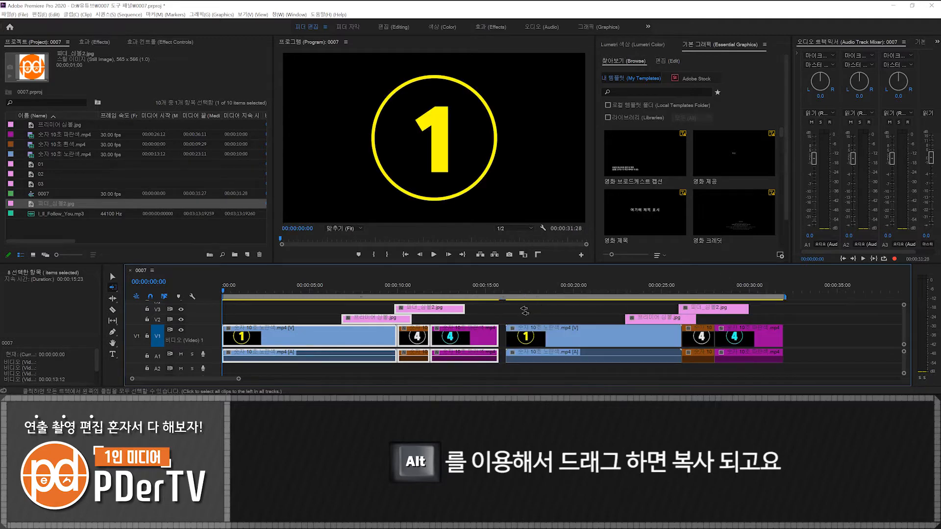
key("ctrl+z")
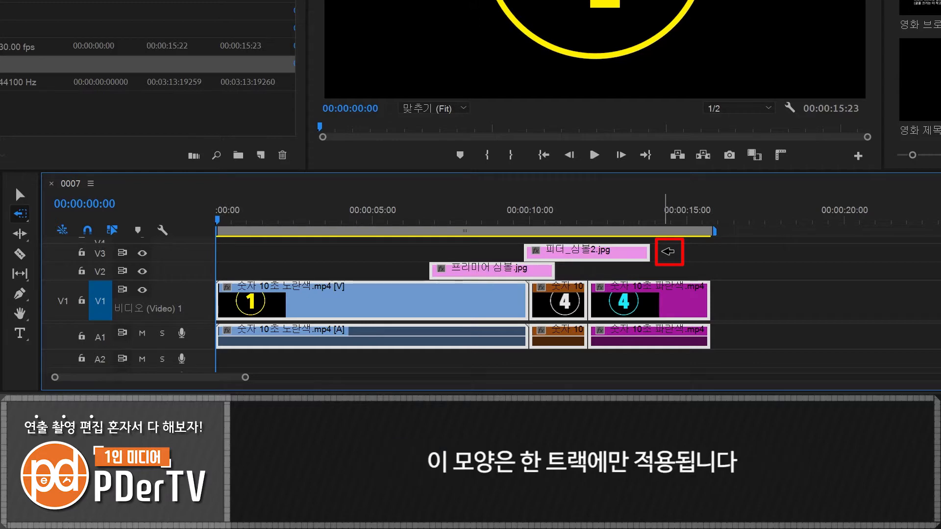
Select only the V1 clips backward from the end of the blue clip with the Track Select Backward Tool, and clear the selection
left_click(669, 253)
left_click(750, 300, "shift")
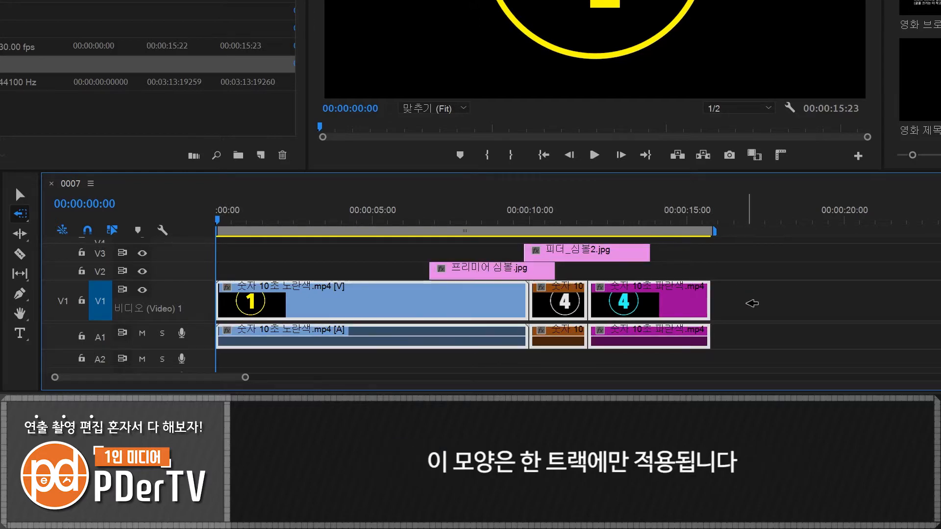
key("v")
left_click(758, 260)
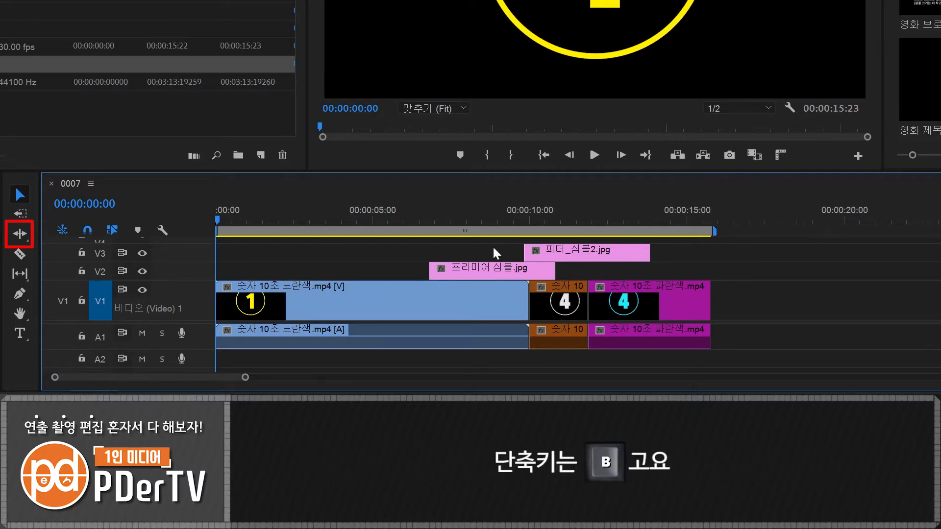
With the Ripple Edit Tool, extend the white clip's end to about 13 seconds 18 frames and trim it back to about 12 seconds
left_click(19, 233)
left_click(59, 235)
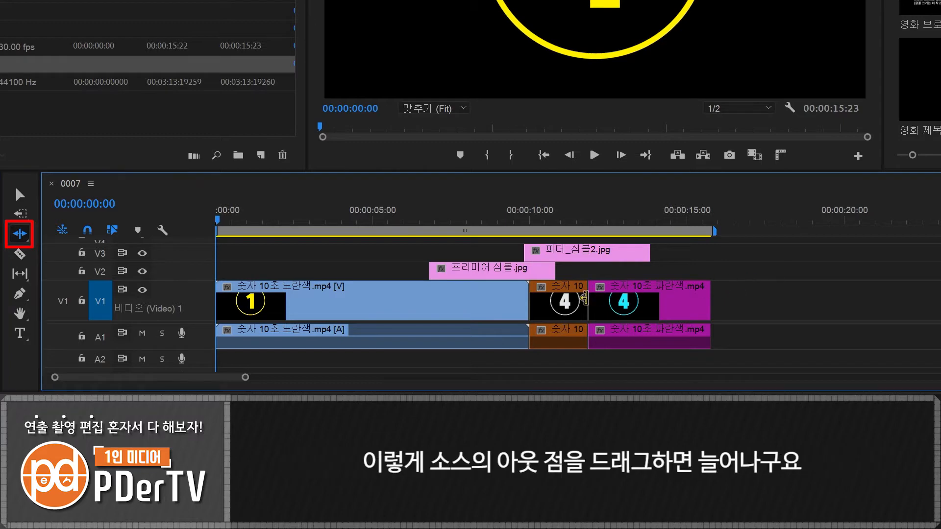
left_click_drag(581, 297, 643, 296)
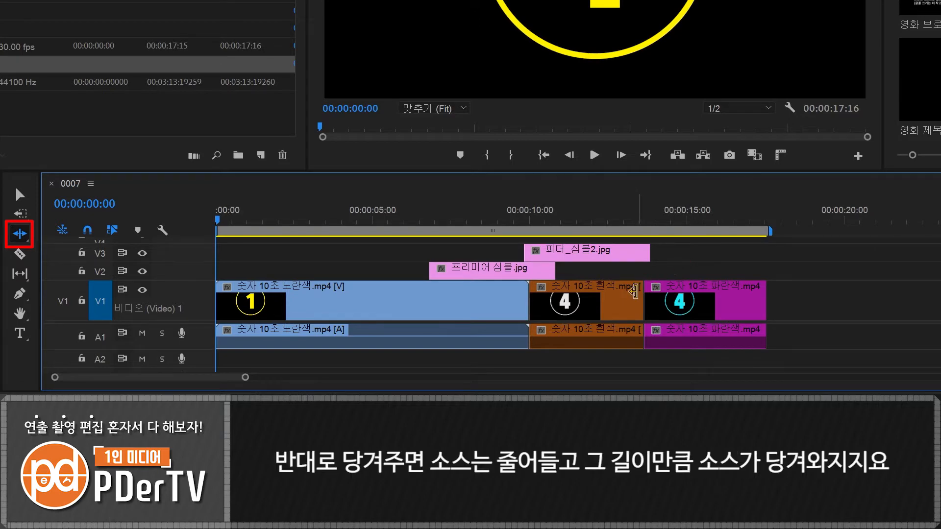
left_click_drag(633, 294, 584, 293)
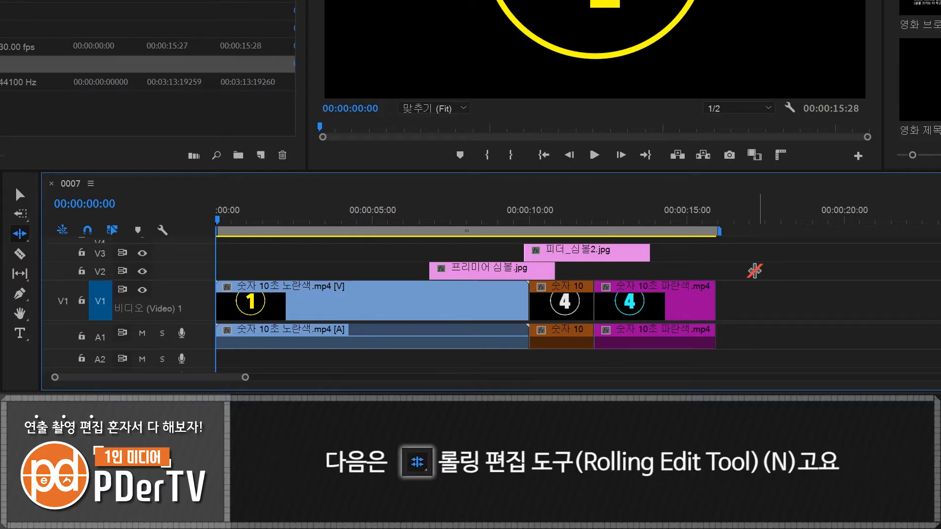
With the Rolling Edit Tool, trim the blue clip's end to 00:00:14:05 and extend it back out to 00:00:16:19
left_click(21, 235)
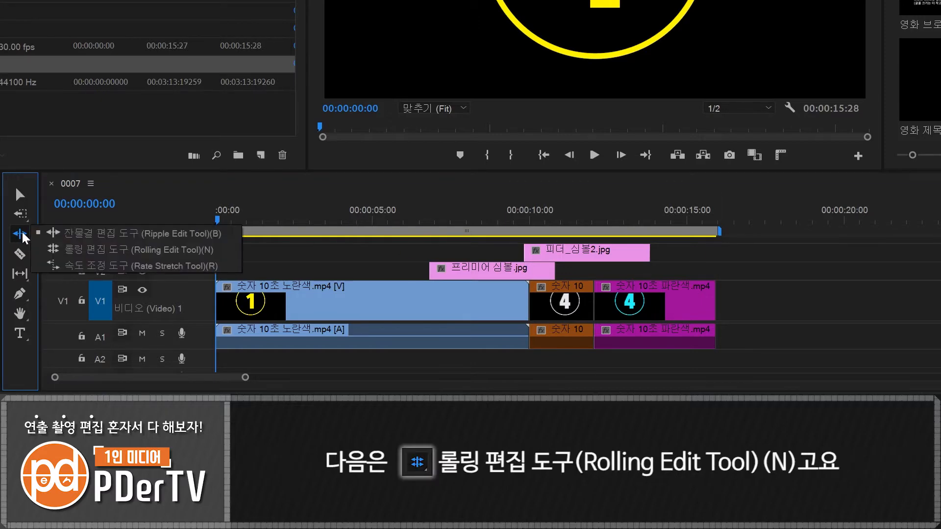
left_click(88, 250)
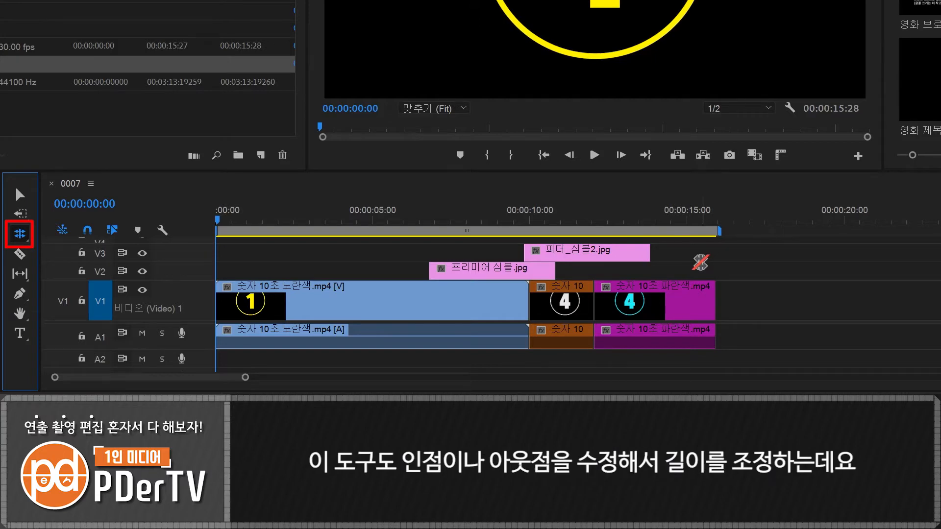
left_click_drag(711, 307, 652, 309)
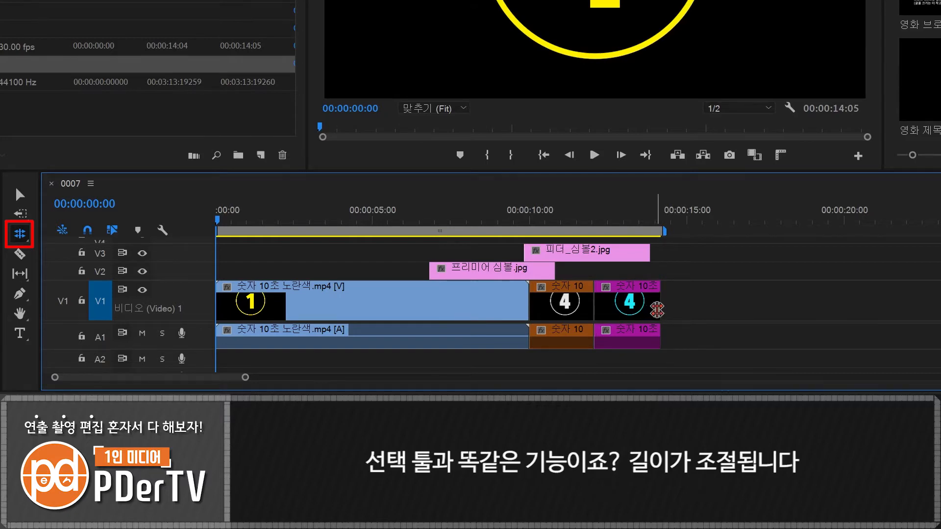
left_click_drag(656, 308, 734, 308)
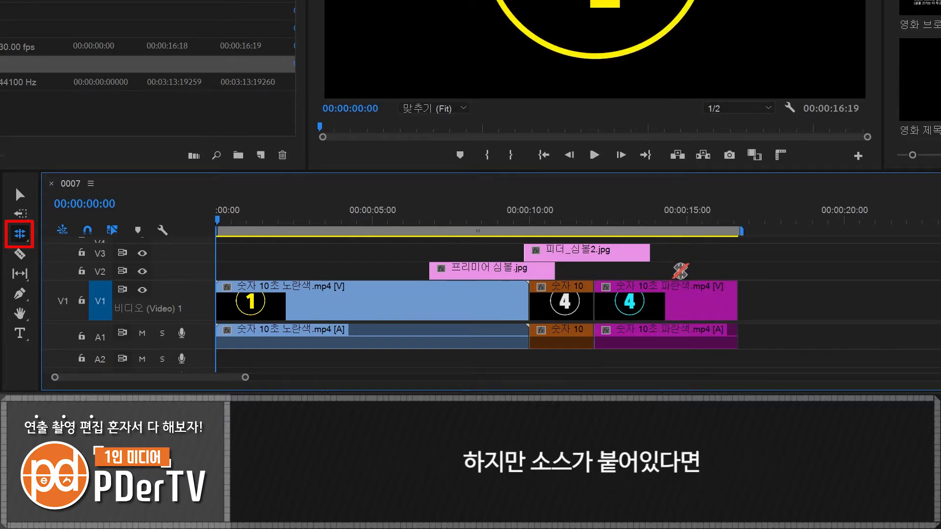
Roll the cut between the white and blue clips to about 13 seconds 25 frames, and back to about 12 seconds 10 frames
left_click_drag(589, 302, 646, 305)
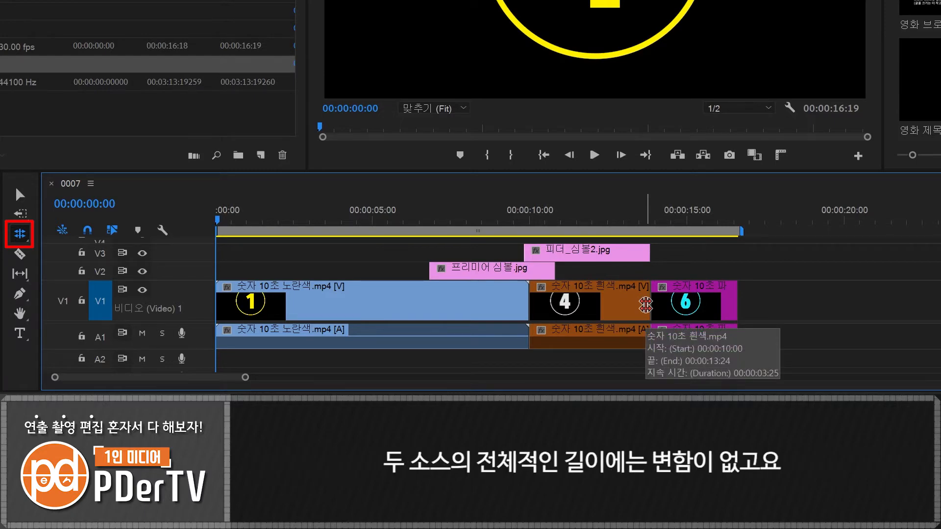
left_click_drag(646, 305, 600, 308)
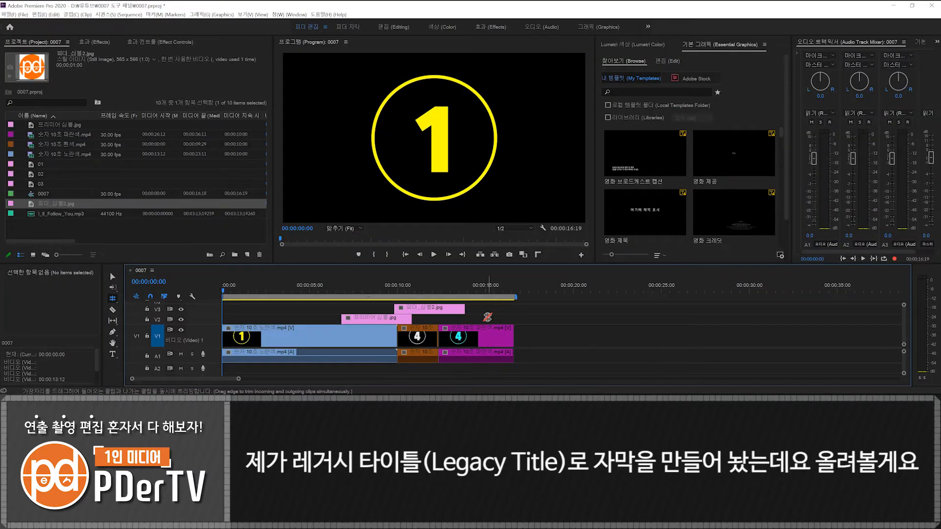
Delete 프리미어 심볼.jpg from V2 and 피더_심볼2.jpg from V3
key("v")
left_click_drag(485, 313, 404, 321)
key("Delete")
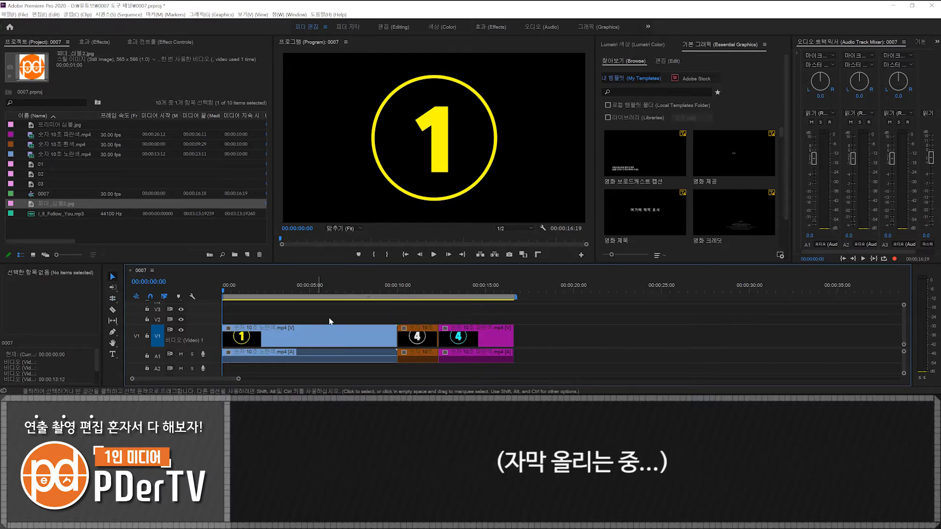
Place the titles 01, 02 and 03 in sequence at the start of V2, and scrub through them to 00:00:02:08
left_click(39, 166)
left_click(42, 185, "shift")
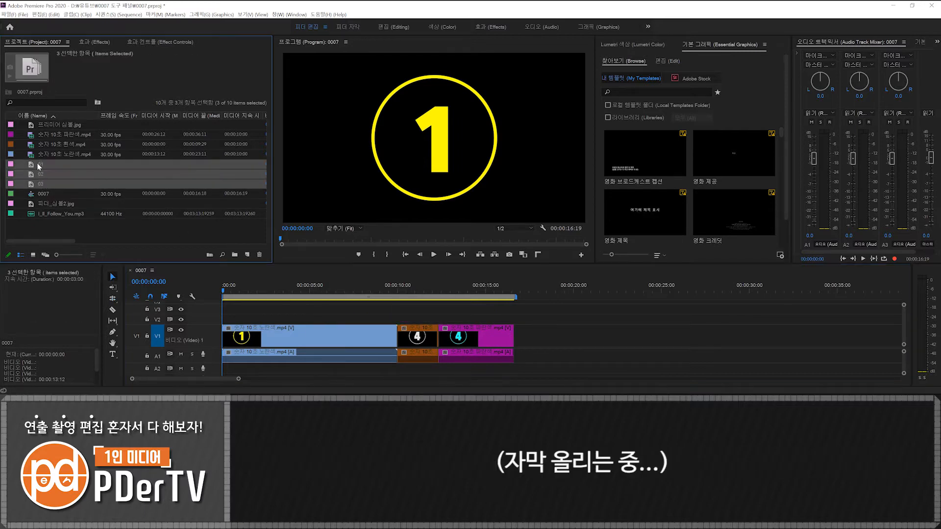
left_click_drag(226, 284, 242, 320)
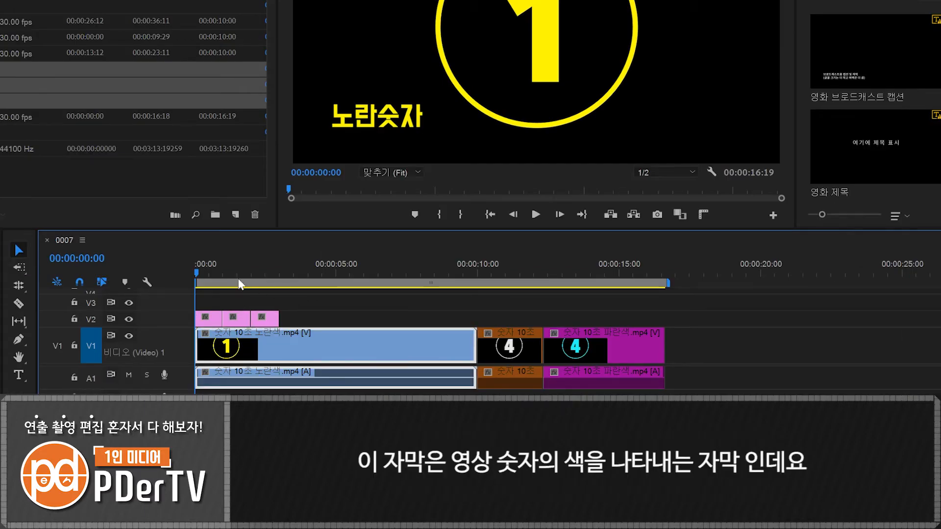
left_click(199, 271)
left_click_drag(199, 271, 261, 285)
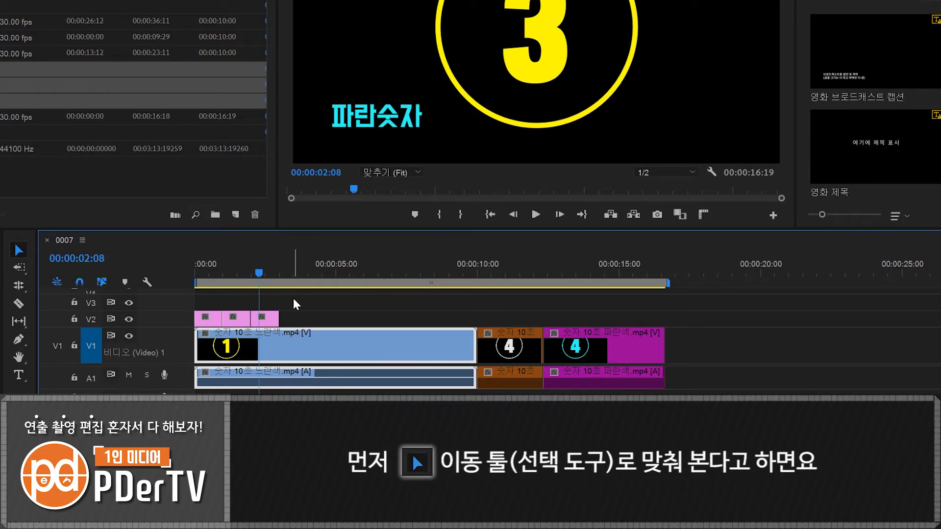
With the Selection tool, move title 02 above the white clip and 03 above the blue clip, and stretch all three titles to match the clips below
left_click_drag(268, 319, 557, 321)
left_click_drag(240, 319, 495, 319)
left_click_drag(577, 315, 664, 319)
left_click_drag(502, 314, 541, 316)
left_click_drag(223, 319, 475, 319)
left_click(759, 321)
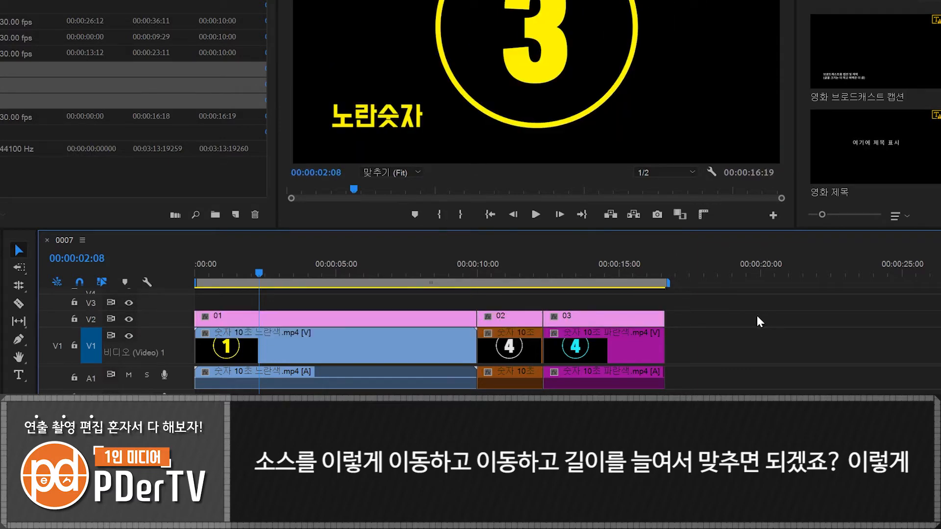
left_click_drag(308, 275, 417, 294)
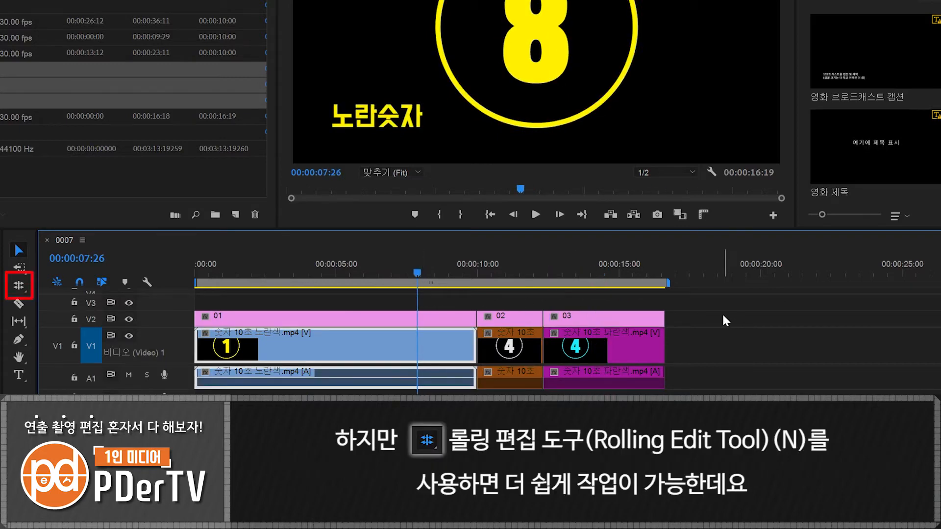
Undo the moves and length changes of the three titles on V2
key("ctrl+z")
key("ctrl+z")
key("ctrl+z")
key("ctrl+z")
key("ctrl+z")
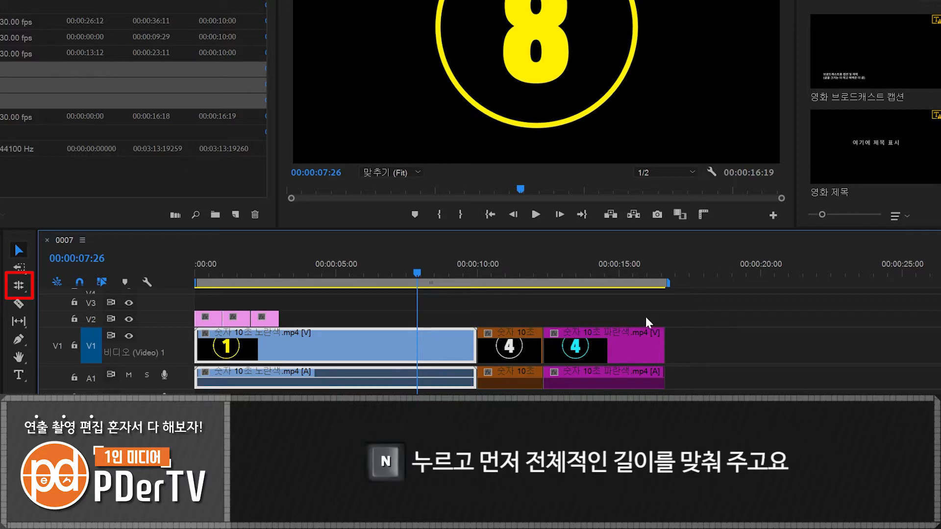
With the Rolling Edit Tool, extend title 03 to the blue clip's end, align both title cuts with the V1 cuts, and scrub to 00:00:05:29
key("n")
left_click_drag(279, 317, 664, 320)
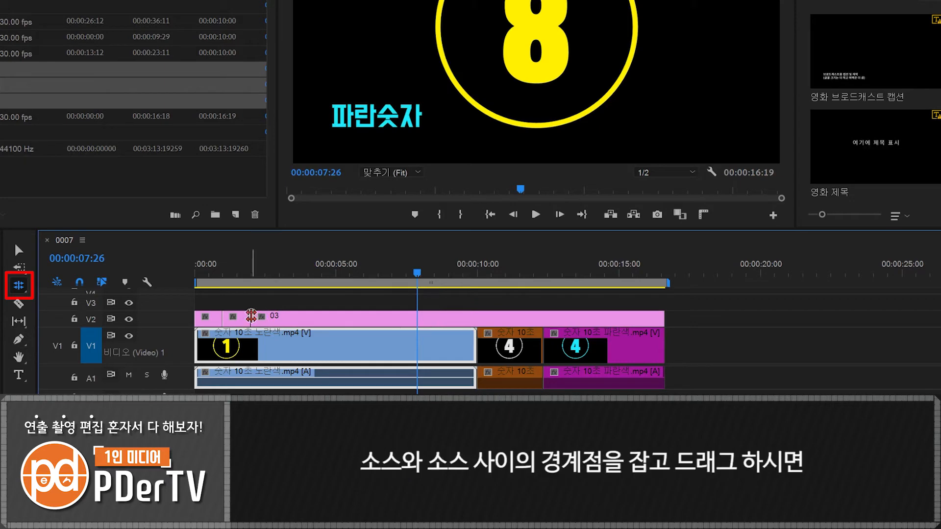
left_click_drag(251, 318, 544, 320)
left_click_drag(223, 318, 477, 321)
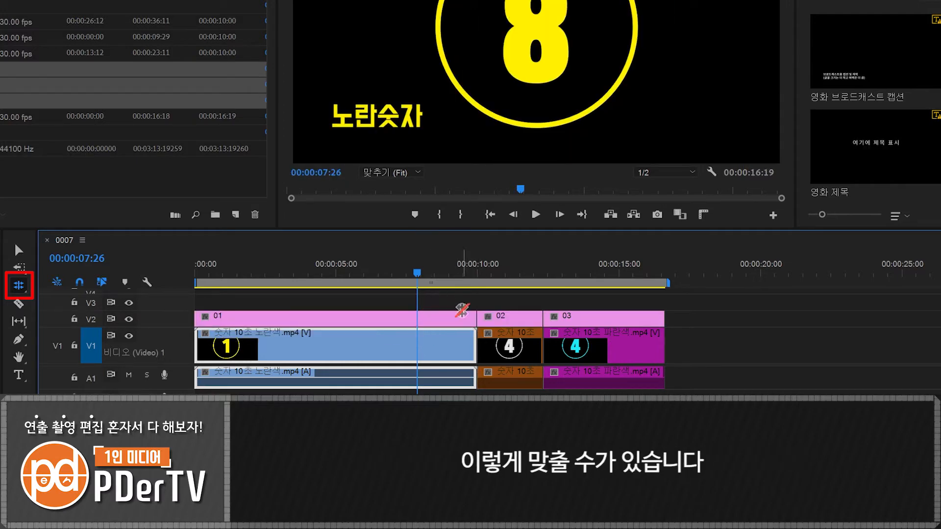
key("v")
left_click(456, 299)
left_click_drag(416, 273, 363, 286)
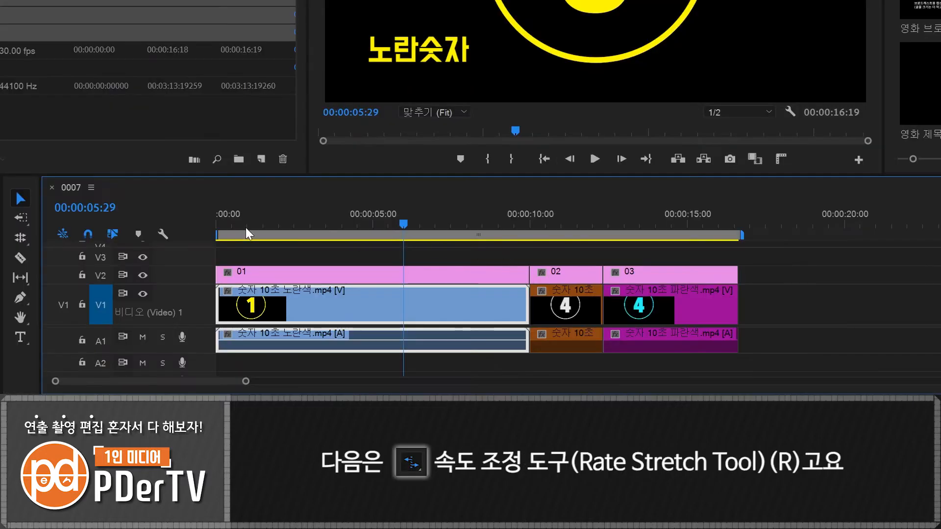
Choose the Rate Stretch Tool, and move the white and blue clips with titles 02 and 03 about 13 seconds later
left_click(112, 298)
left_click(88, 269)
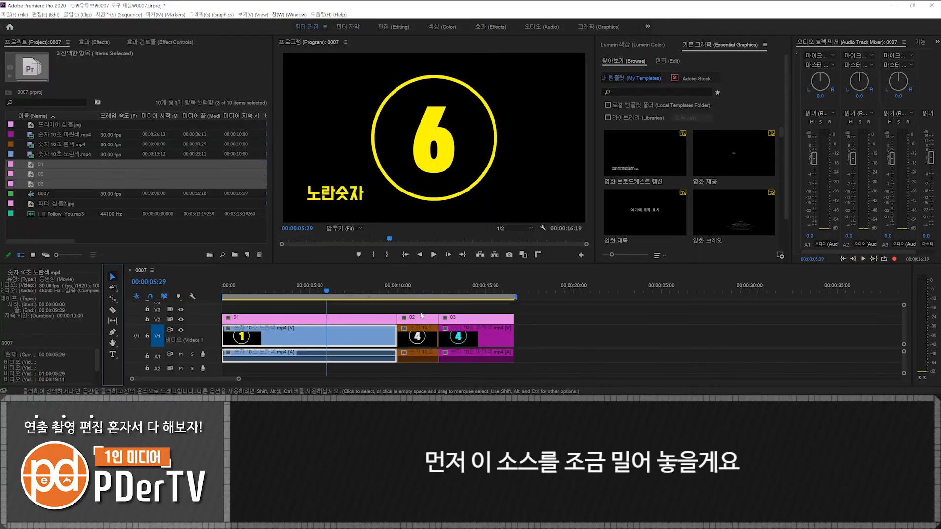
left_click_drag(413, 309, 697, 331)
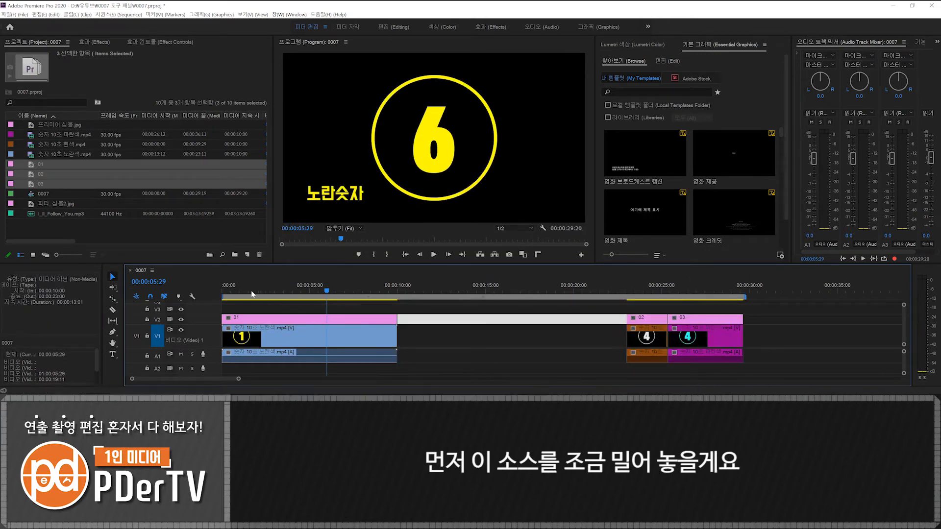
Play the yellow clip from the start, and place the playhead at 00:00:01:00, where the number changes from 1 to 2
key("Home")
key("space")
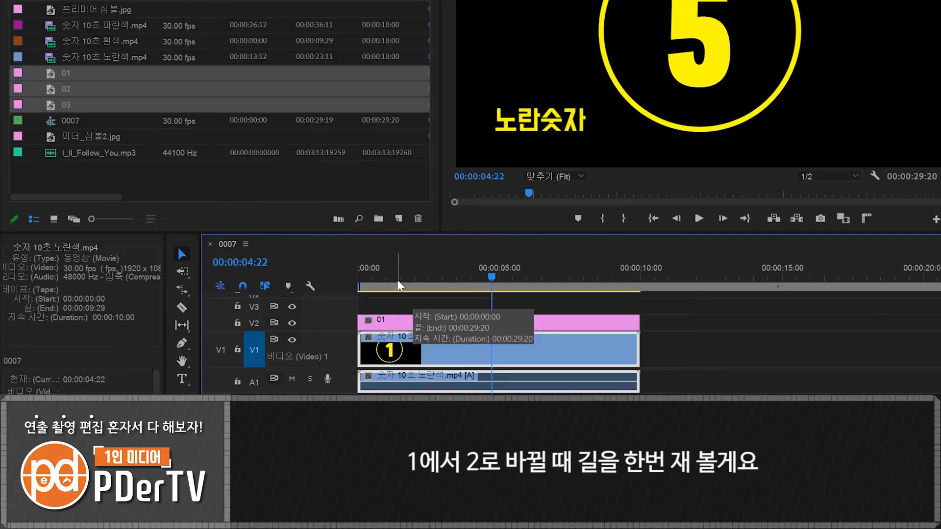
left_click(238, 289)
left_click_drag(386, 278, 392, 279)
key("Right")
key("Right")
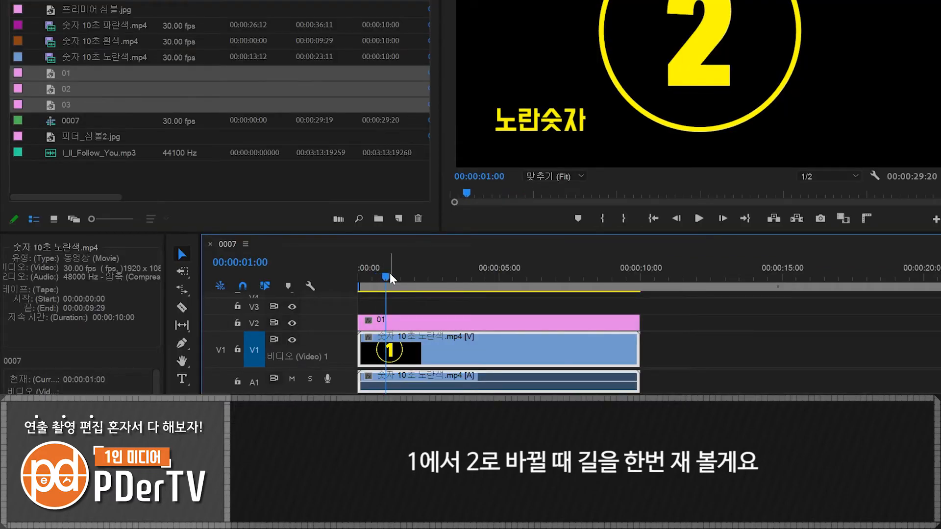
Cut the yellow clip at the 00:00:01:00 playhead with the Razor Tool
key("c")
left_click(387, 354)
key("v")
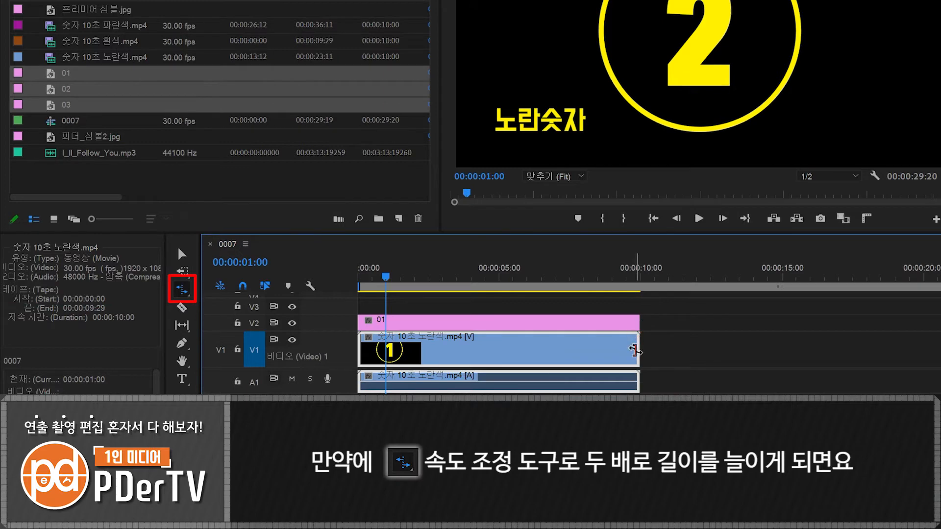
Rate-stretch the yellow clip to twice its length, 00:00:20:00 at 50% speed, and play it
left_click_drag(638, 350, 919, 352)
key("v")
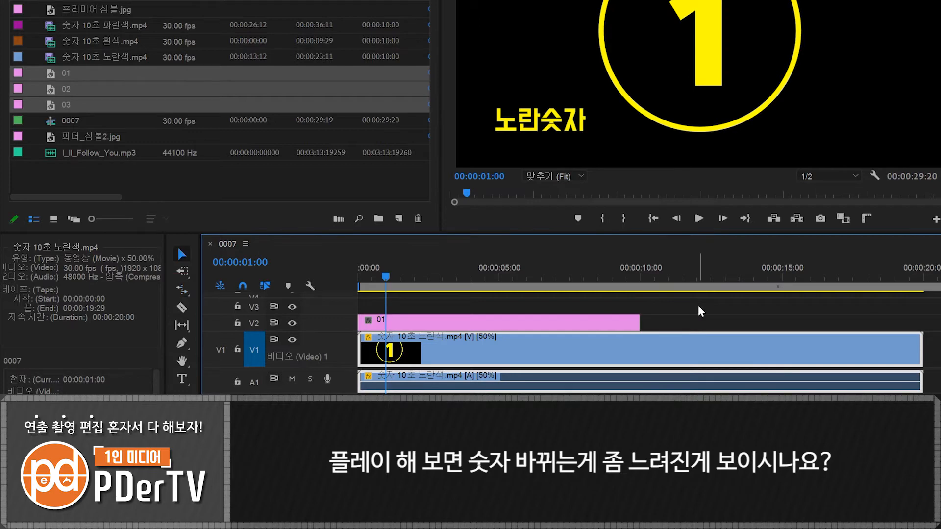
key("space")
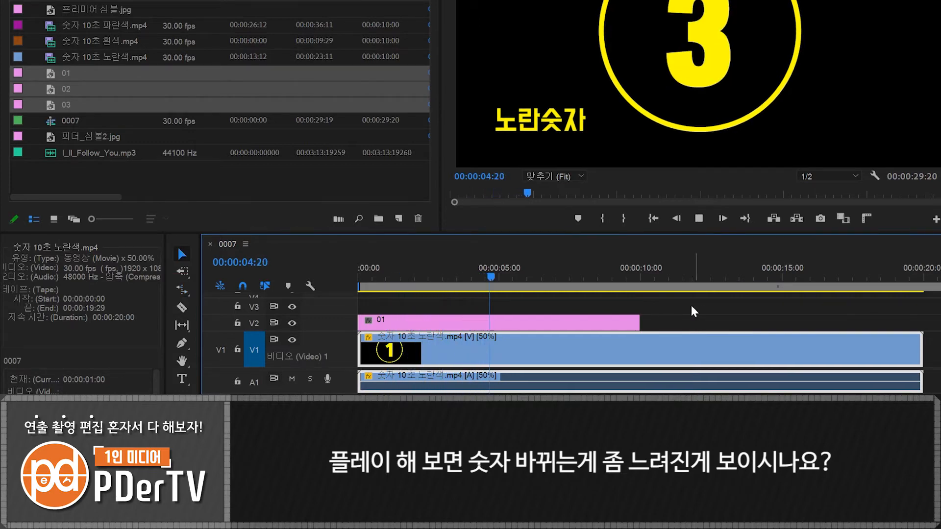
key("space")
Cut the slowed yellow clip at 00:00:02:00, where the number changes to 2, and select the first piece to check its duration
left_click(393, 279)
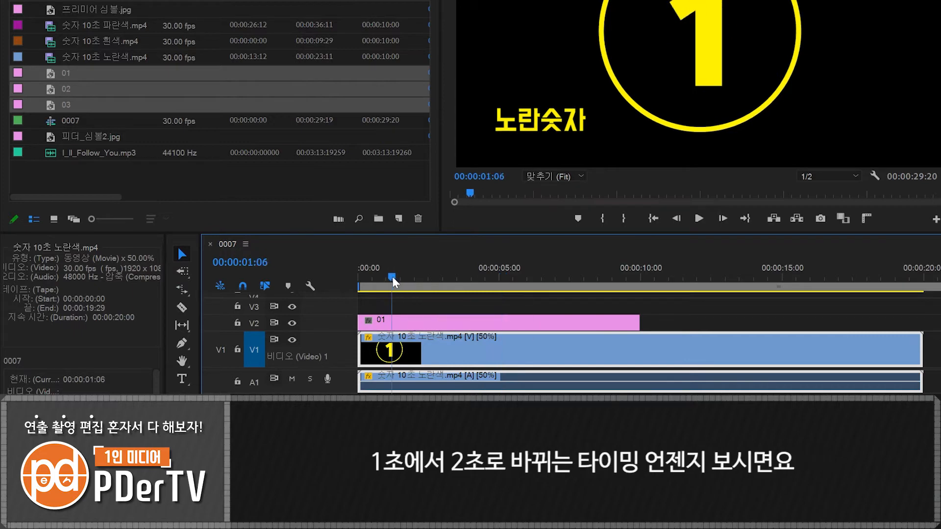
left_click_drag(395, 282, 414, 285)
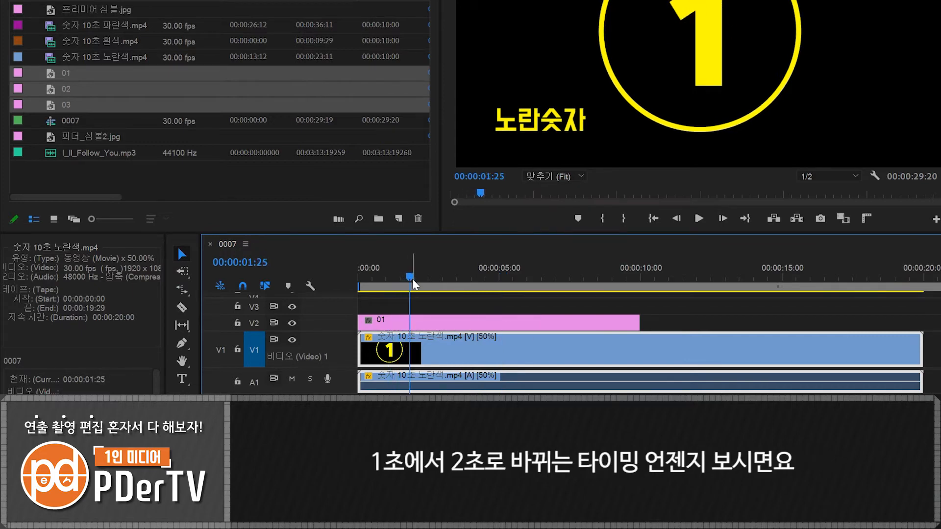
key("c")
left_click(414, 349)
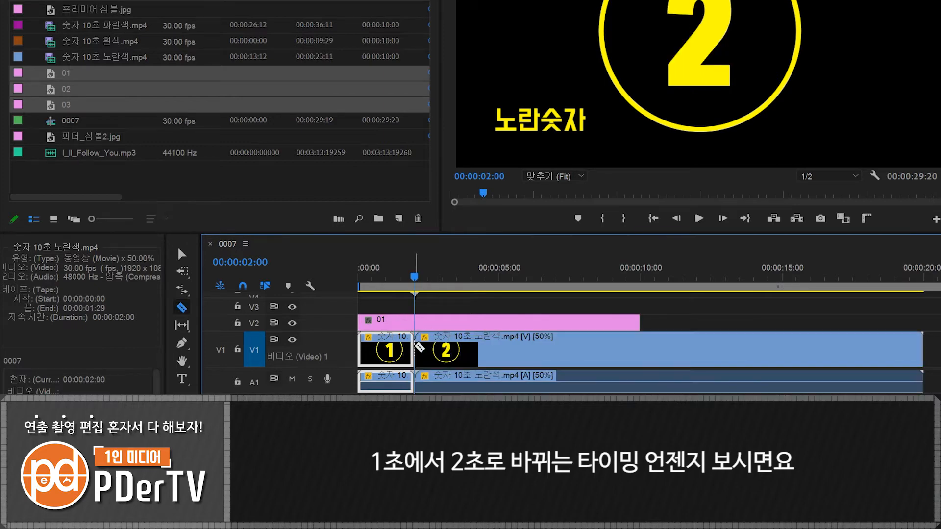
key("v")
left_click(372, 346)
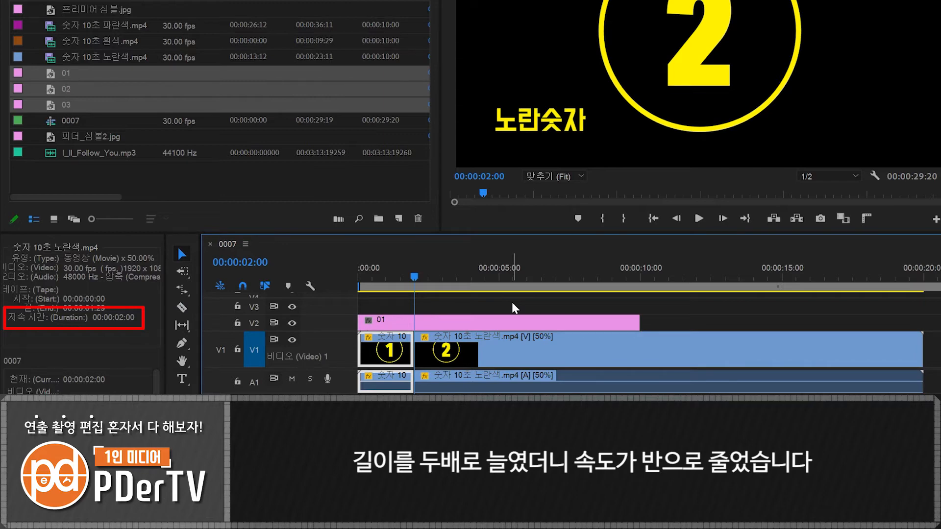
Undo the cut and rate-stretch the yellow clip down to 5 seconds at 200% speed
key("ctrl+z")
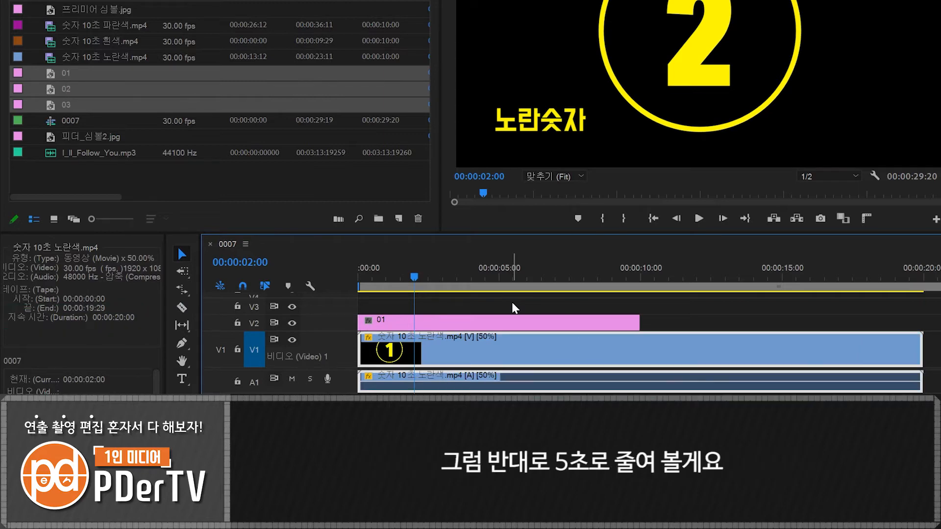
key("b")
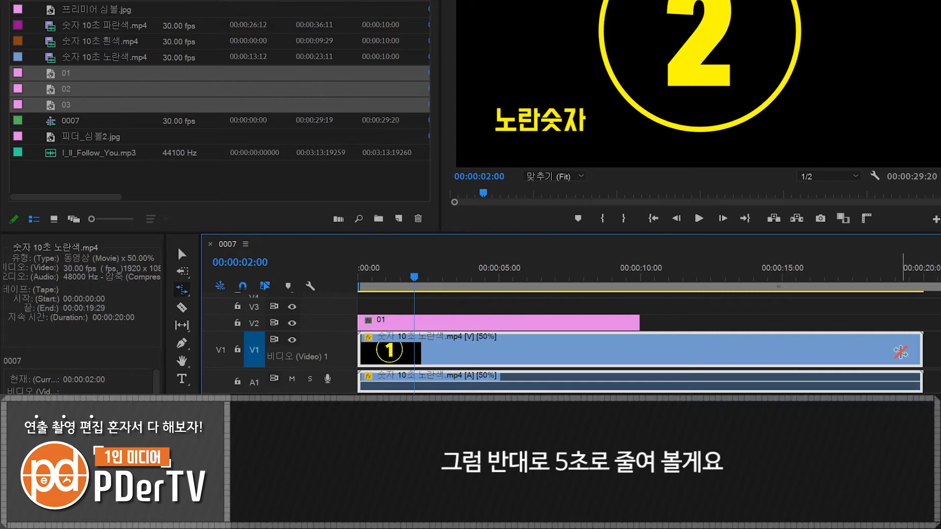
left_click_drag(919, 348, 498, 353)
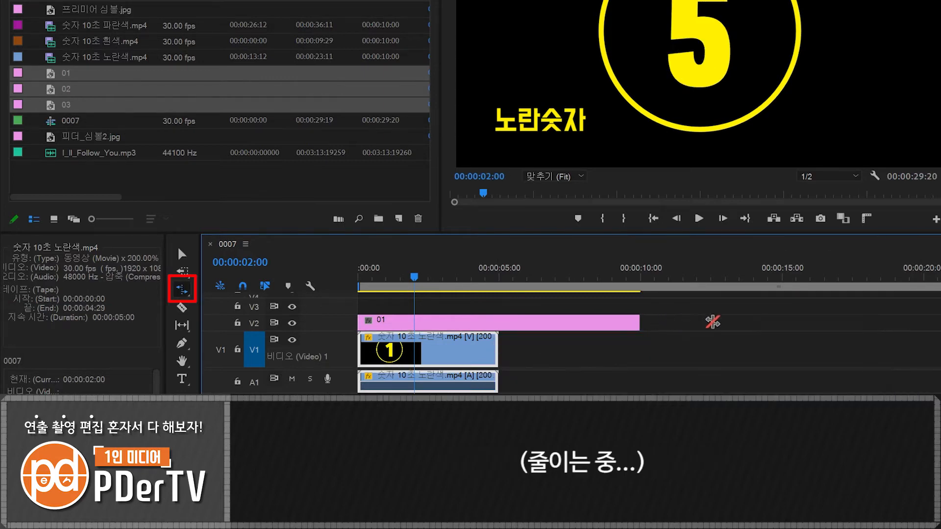
Play the shortened yellow clip from the start to check how fast the numbers change
key("v")
key("Home")
key("space")
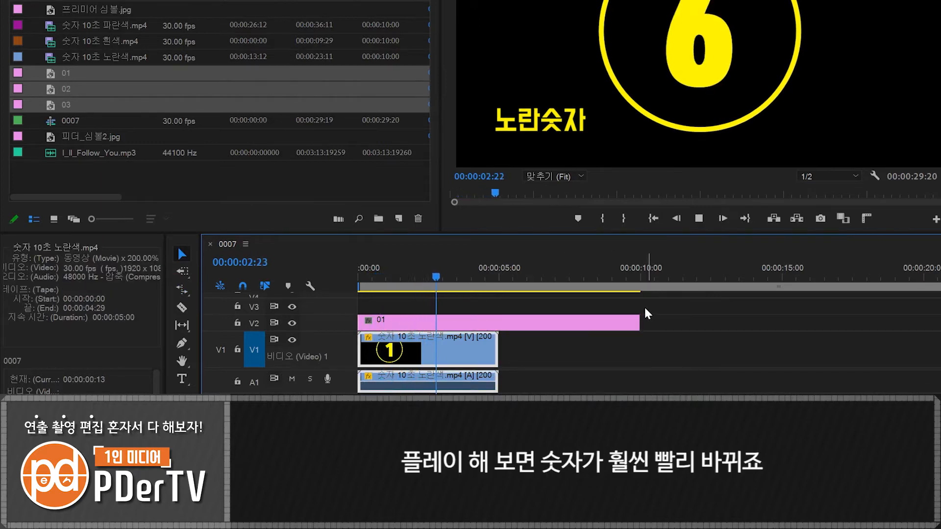
key("space")
Cut the sped-up yellow clip at 00:00:00:15, where the number changes to 2, and select the first piece
left_click_drag(407, 277, 372, 279)
key("Right")
key("Left")
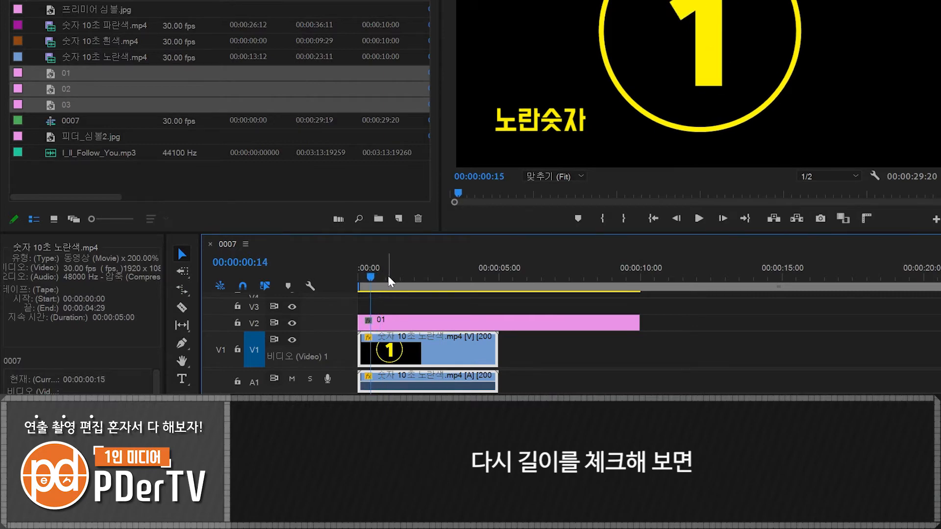
key("Right")
key("c")
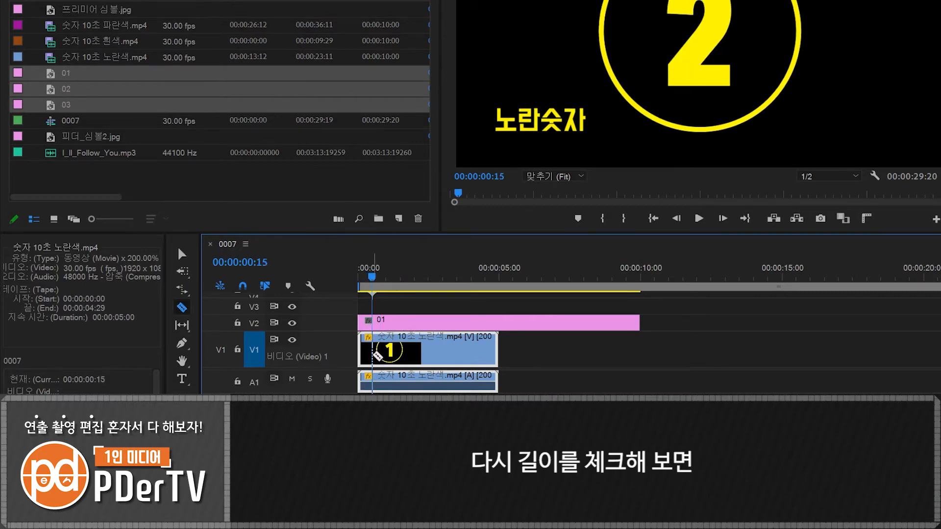
left_click(373, 353)
key("v")
left_click(368, 392)
left_click(366, 362)
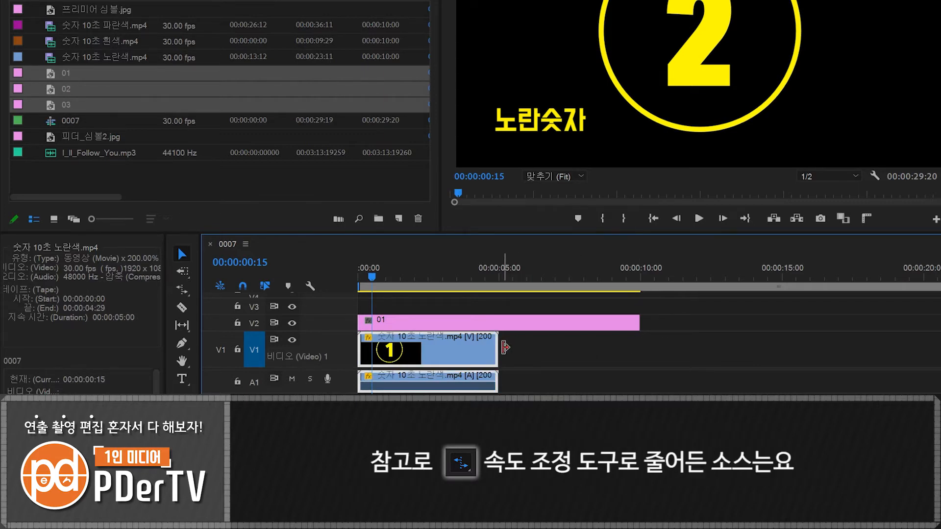
Try to lengthen the sped-up yellow clip with the Selection Tool, and restore it to 10 seconds with the Rate Stretch Tool
left_click_drag(495, 348, 646, 346)
left_click_drag(494, 349, 644, 360)
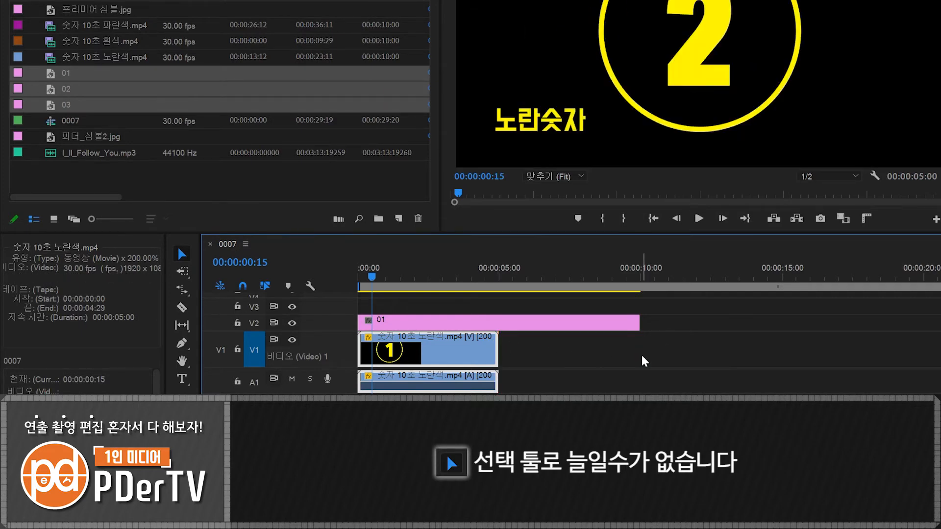
key("r")
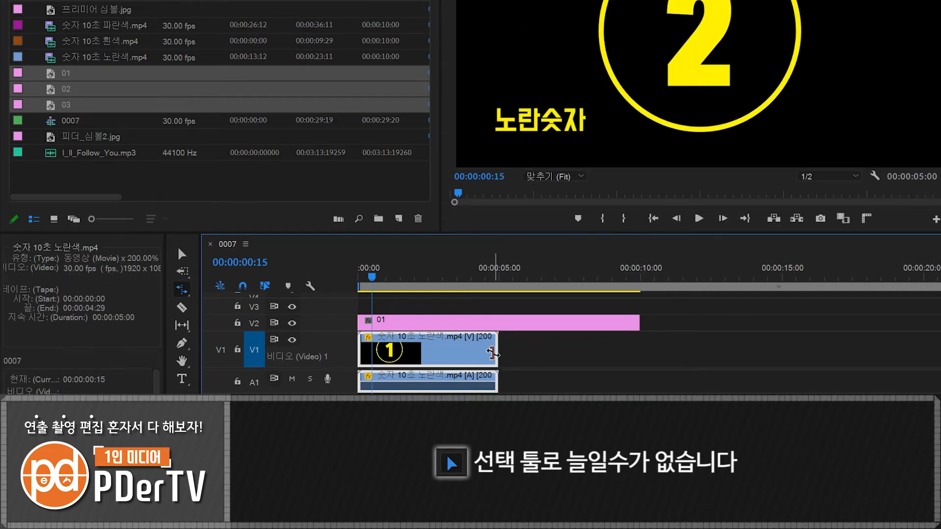
left_click_drag(497, 350, 541, 352)
left_click_drag(337, 337, 405, 340)
key("v")
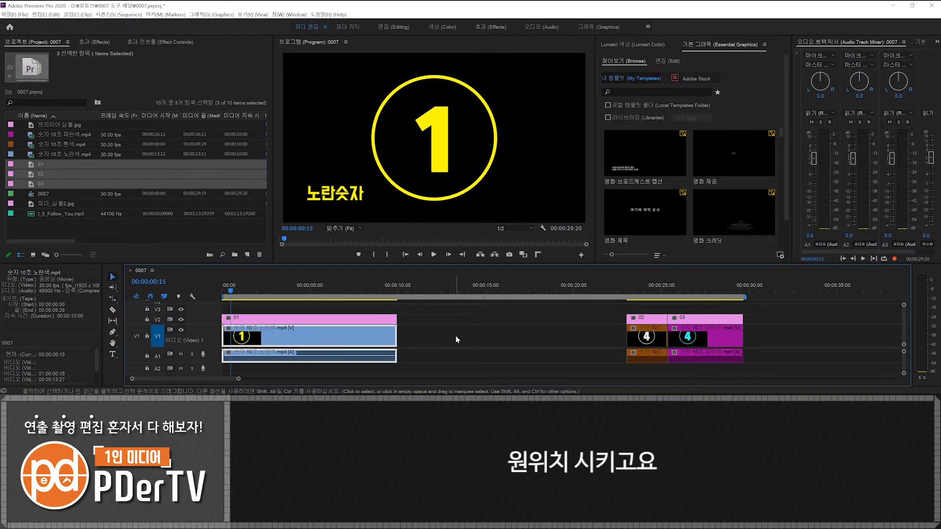
Close the gap between the yellow and white clips, and place the playhead at 00:00:10:00
left_click(456, 338)
key("Delete")
left_click(574, 316)
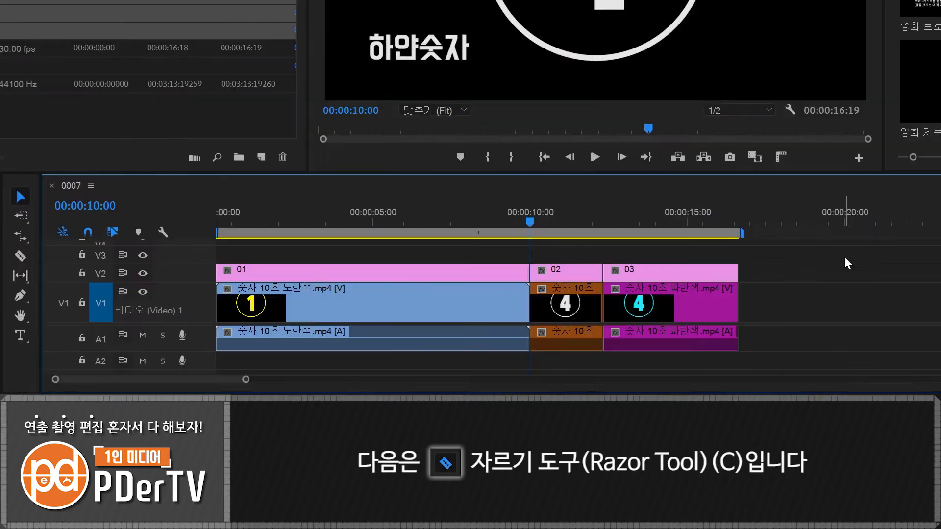
Place the image 프리미어 심볼.jpg on V3, spanning from about 4 seconds to the end of title 03
left_click(20, 256)
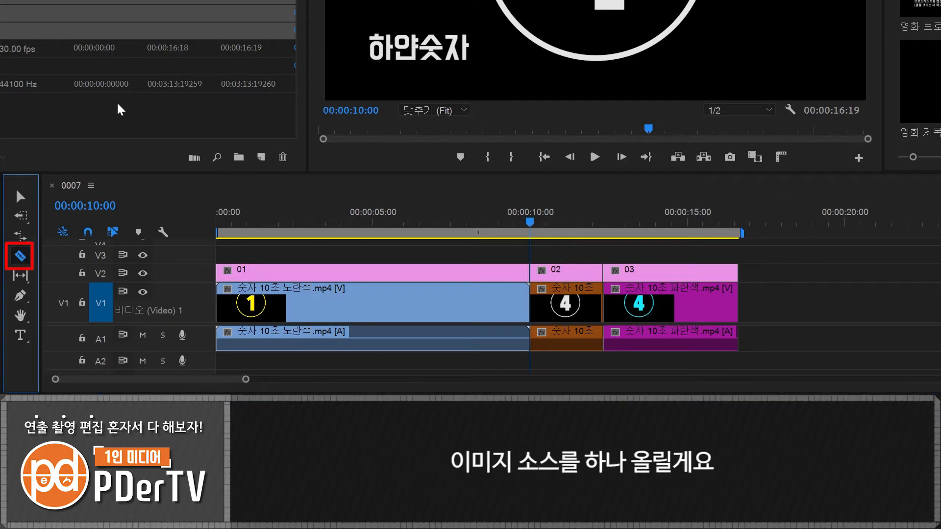
left_click(2, 3)
left_click_drag(2, 66, 737, 255)
key("v")
With the Razor Tool, cut the yellow clip at 00:00:04:18 and title 01 at about 6 seconds
key("c")
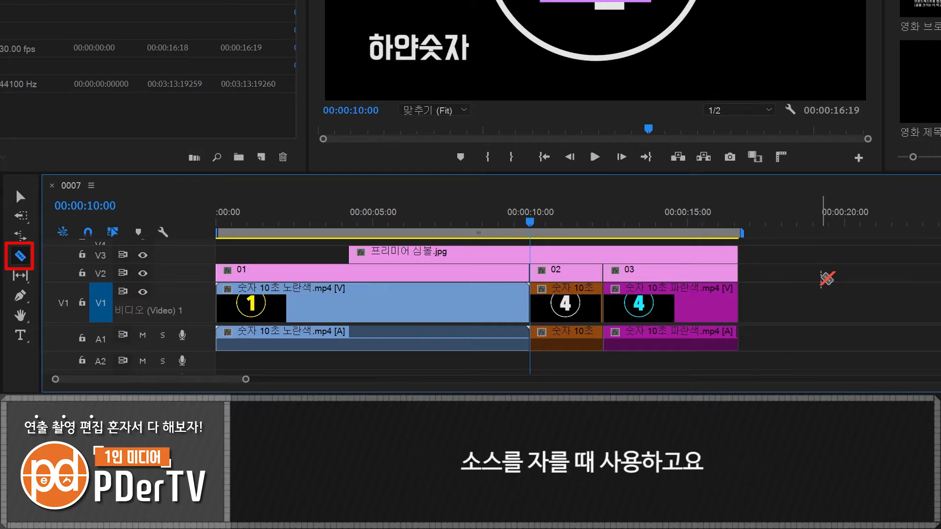
left_click(361, 299)
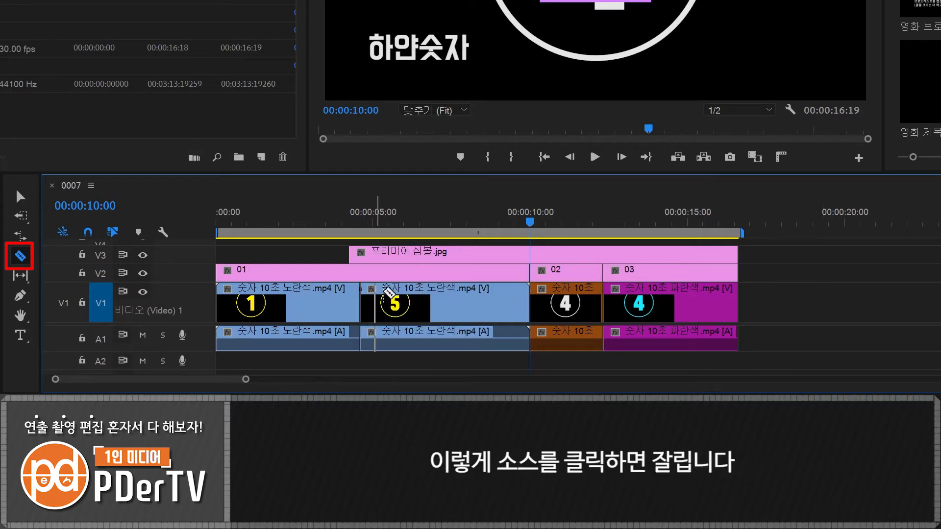
left_click(415, 270)
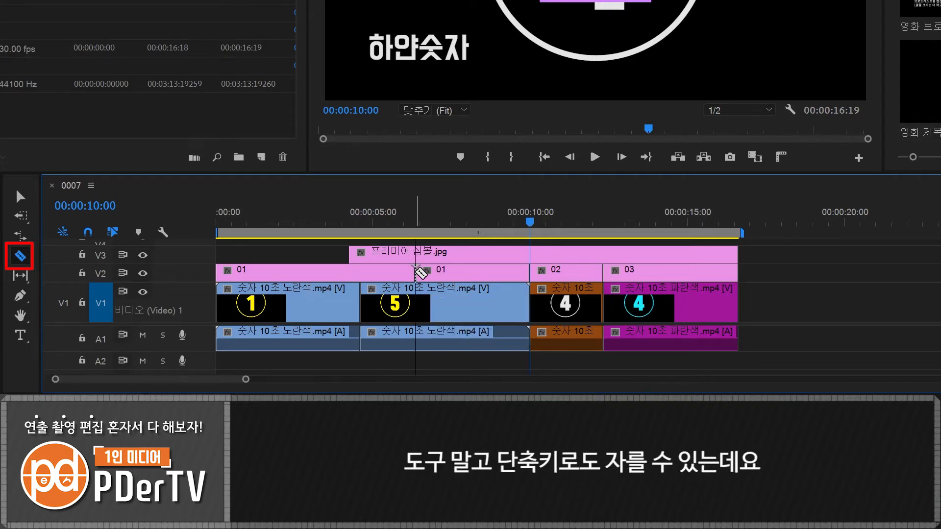
At 00:00:01:25, split the selected first yellow piece, and split the first title 01 piece after selecting it
key("v")
left_click(274, 215)
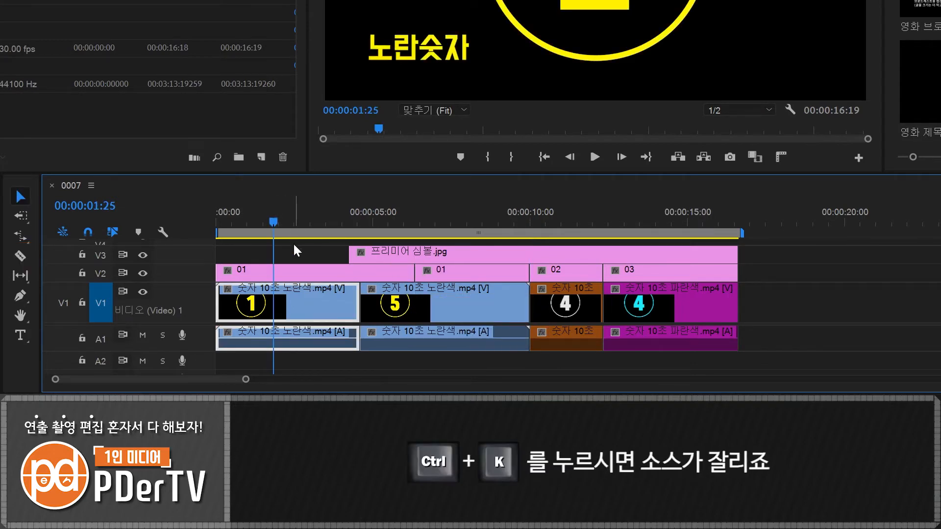
key("ctrl+k")
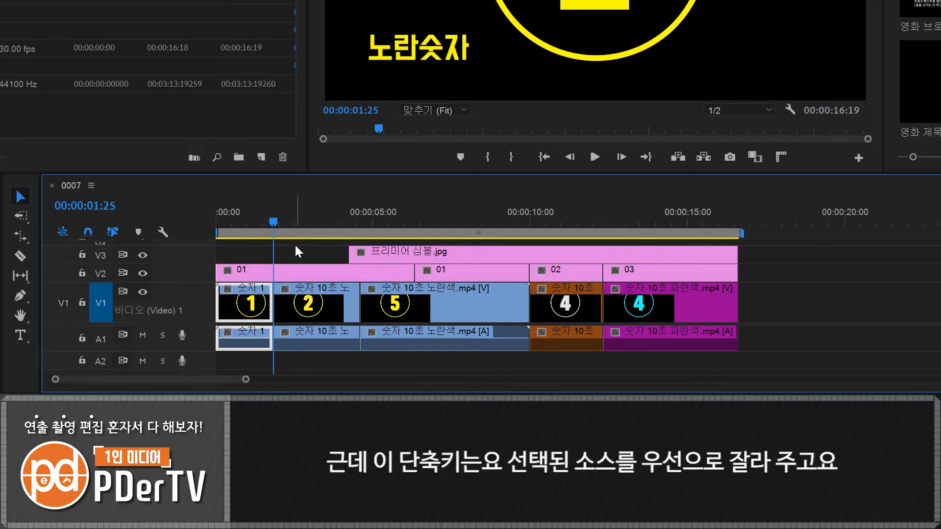
left_click(305, 269)
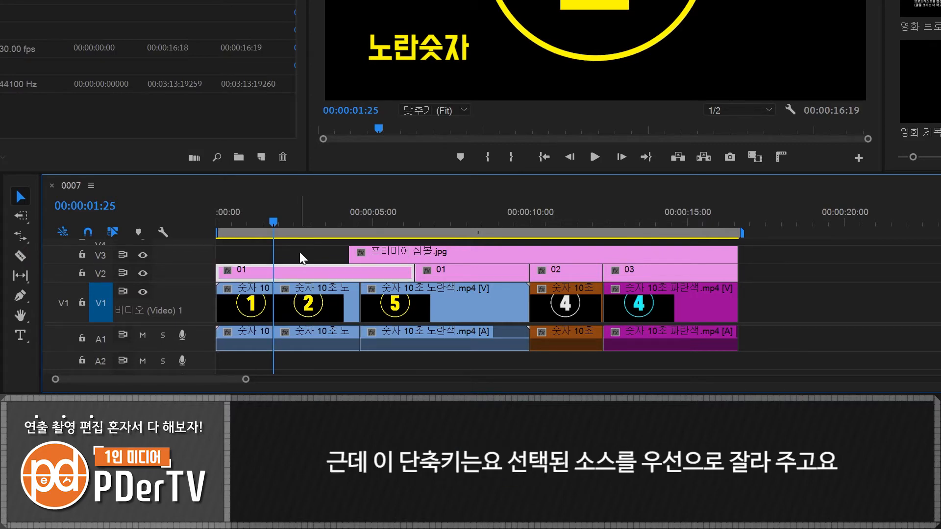
key("ctrl+k")
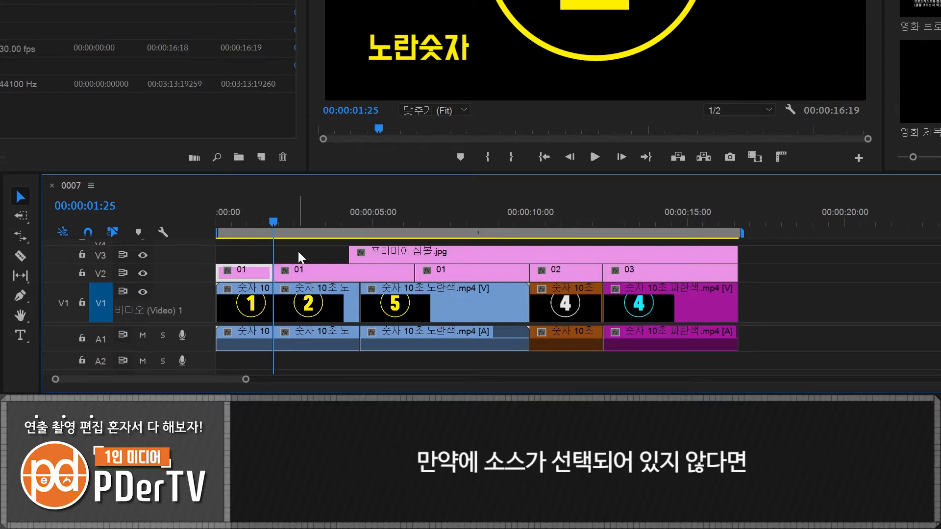
With no clip selected, add an edit at 00:00:03:00 on the targeted V1 track
left_click(311, 220)
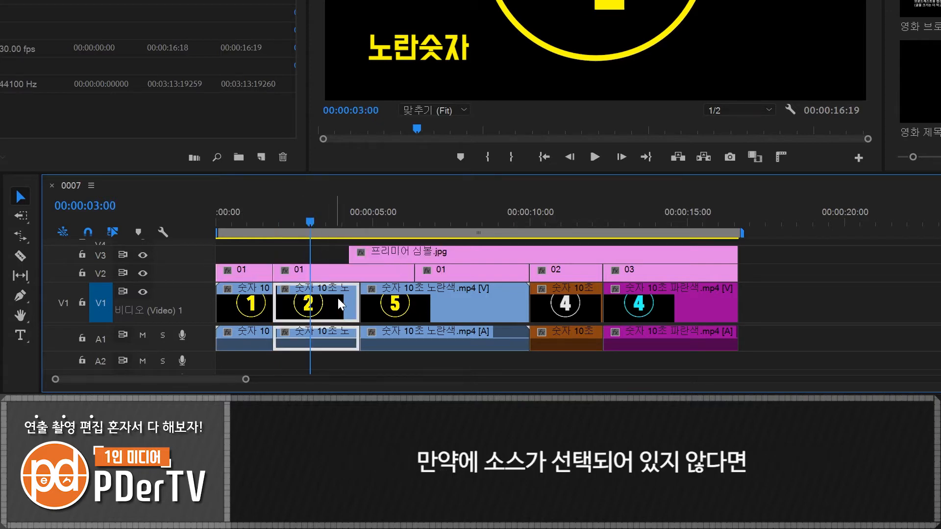
left_click(321, 248)
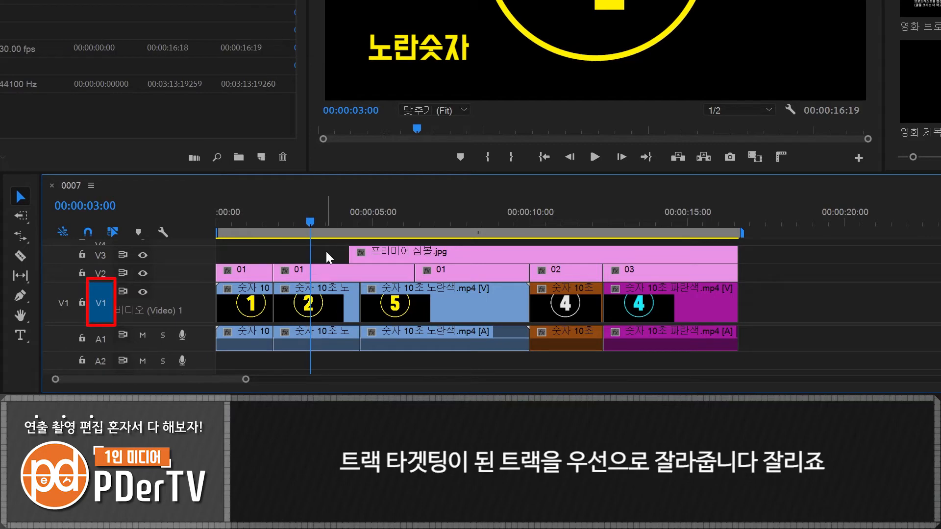
key("ctrl+k")
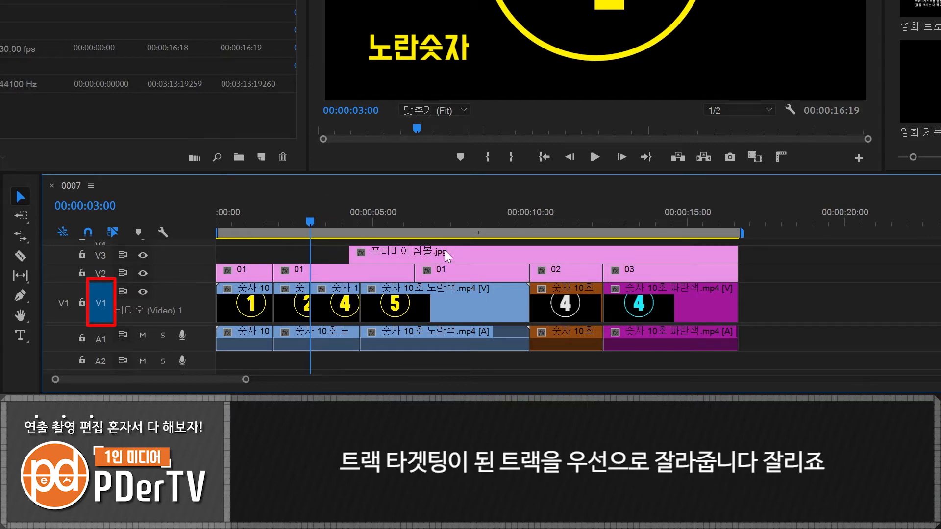
Target V2 as well as V1, and add an edit on both tracks at 00:00:08:05 with nothing selected
left_click(473, 223)
left_click(100, 273)
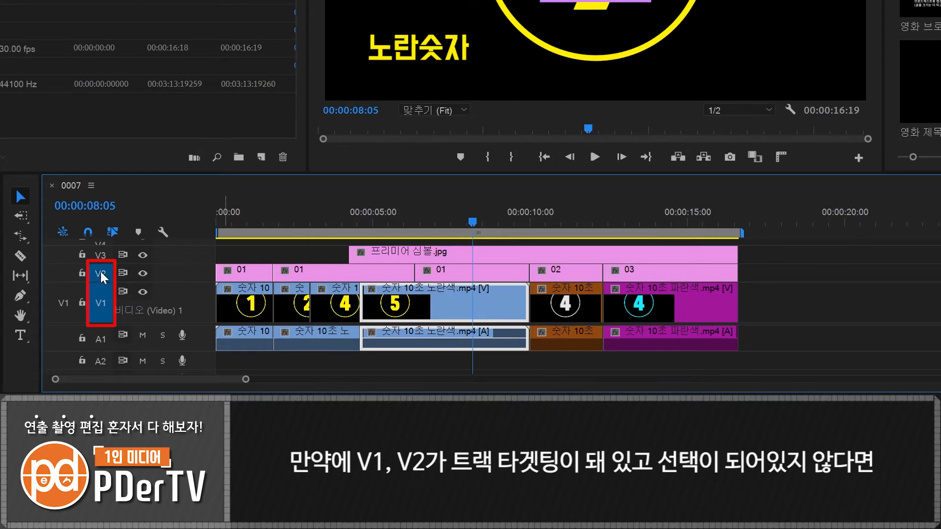
left_click(819, 281)
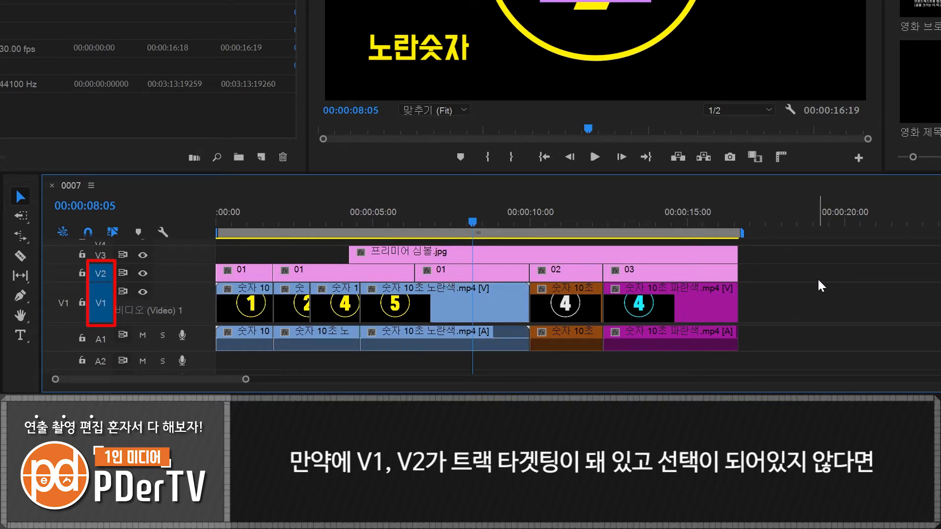
key("ctrl+k")
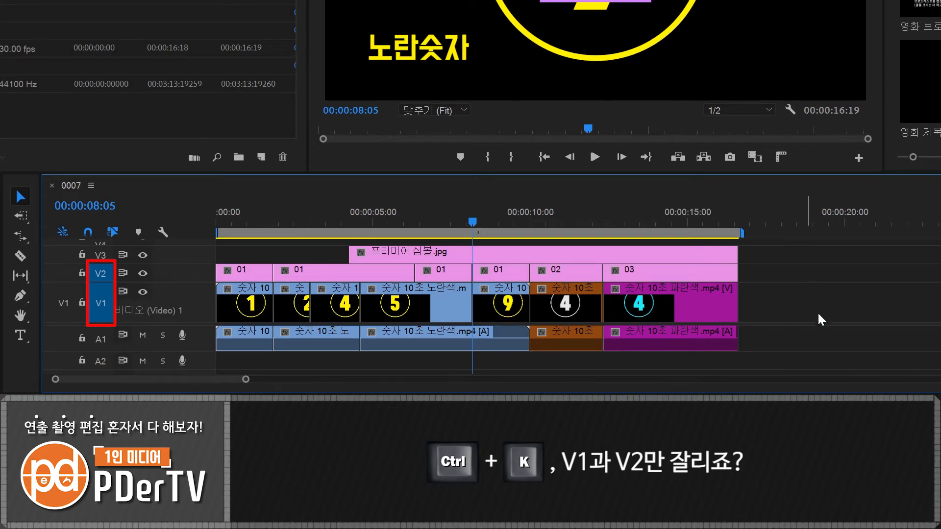
Cut the clips on all tracks at 00:00:07:08 in one go with the Razor Tool
key("c")
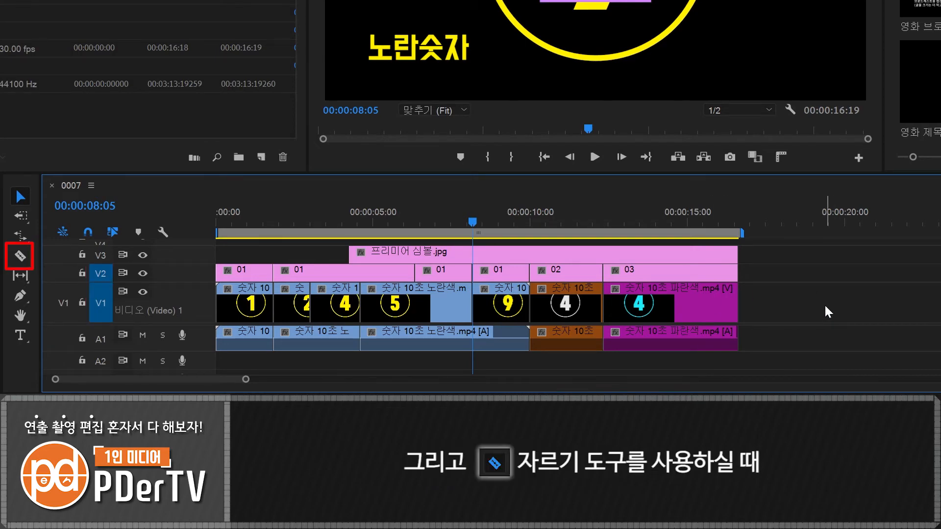
left_click(445, 215)
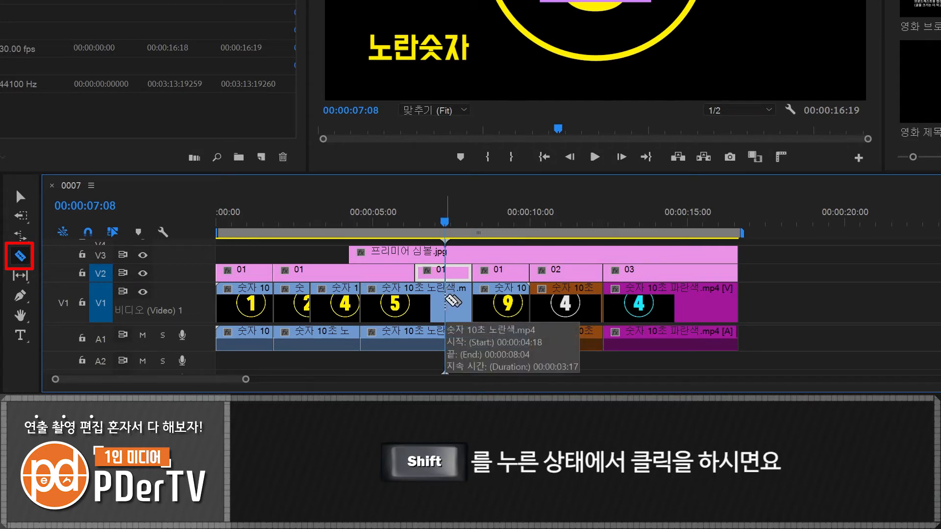
left_click(446, 299, "shift")
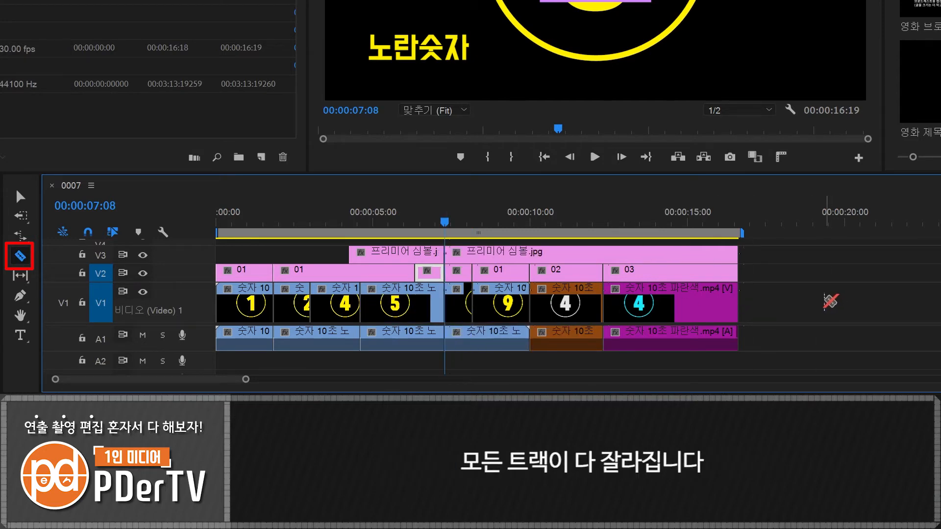
Add an edit to all tracks at 00:00:13:23 in one go, regardless of clip selection and track targeting
key("v")
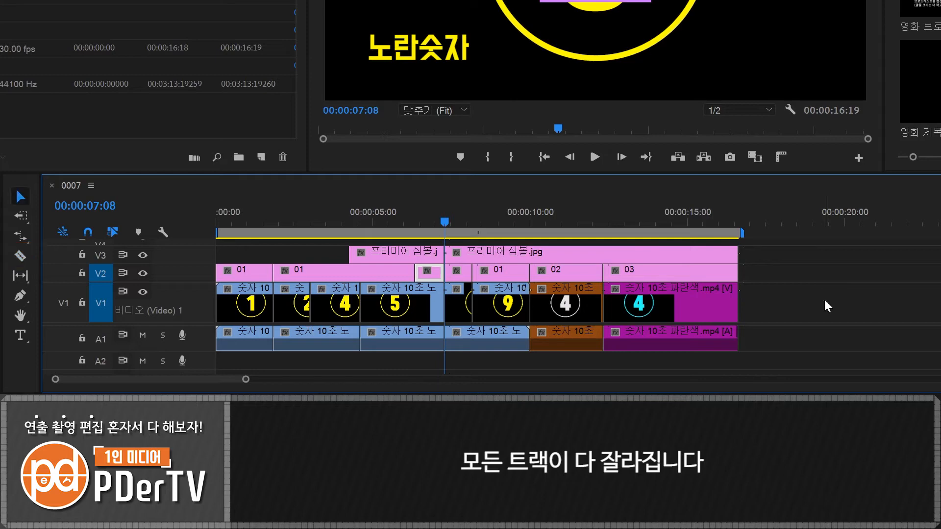
left_click(650, 219)
key("ctrl+shift+k")
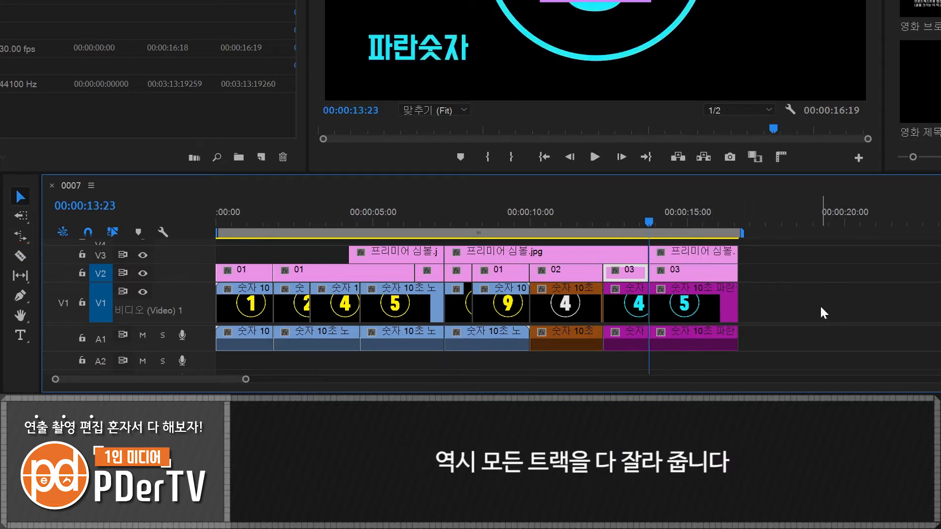
left_click(795, 282)
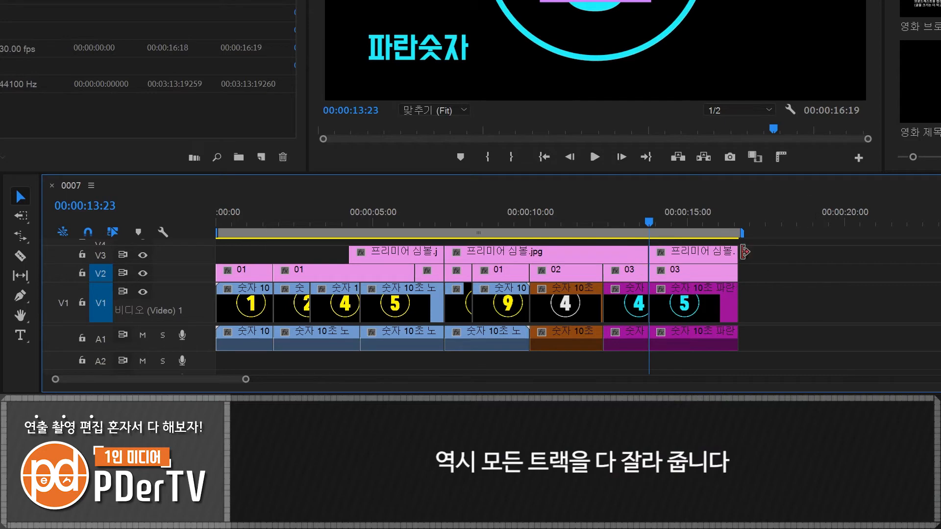
left_click(692, 209)
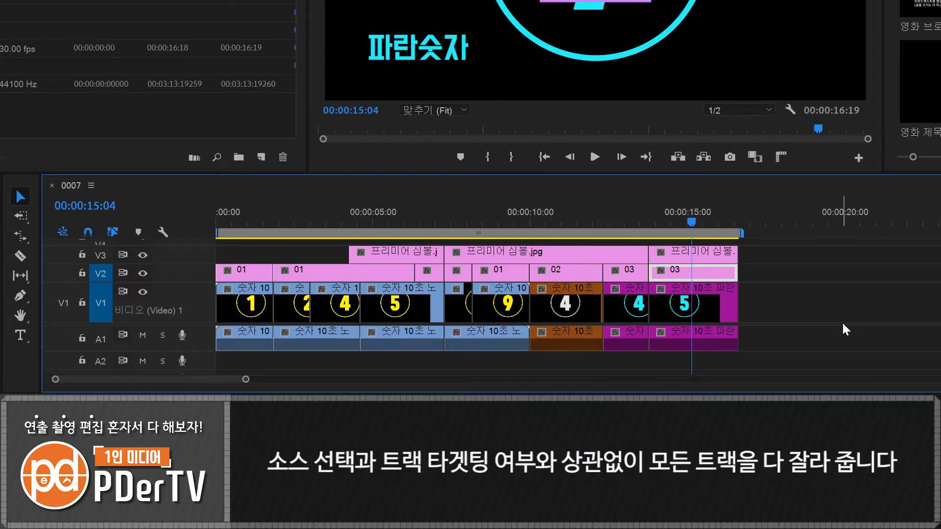
Delete the second pieces of title 03 and the blue clip, and extend their first pieces back to the original end
left_click_drag(772, 273, 632, 273)
key("Delete")
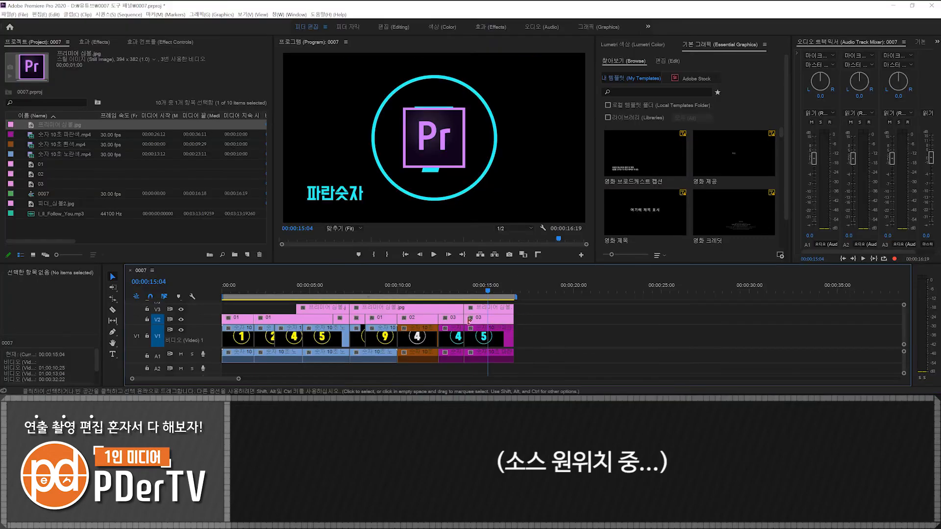
left_click(479, 321)
key("Delete")
left_click_drag(462, 321, 513, 321)
left_click_drag(530, 336, 500, 339)
key("Delete")
left_click_drag(463, 338, 513, 338)
Delete the later pieces of the 프리미어 심볼.jpg image on V3, and extend its first piece back to the original end
left_click_drag(532, 307, 385, 309)
key("Delete")
left_click_drag(348, 309, 513, 310)
Delete the later pieces of title 01 and the yellow clip, and extend their first pieces up to title 02 and the white clip
left_click(387, 320)
key("Delete")
left_click_drag(386, 320, 266, 339)
key("Delete")
left_click_drag(253, 319, 397, 319)
left_click_drag(253, 339, 397, 339)
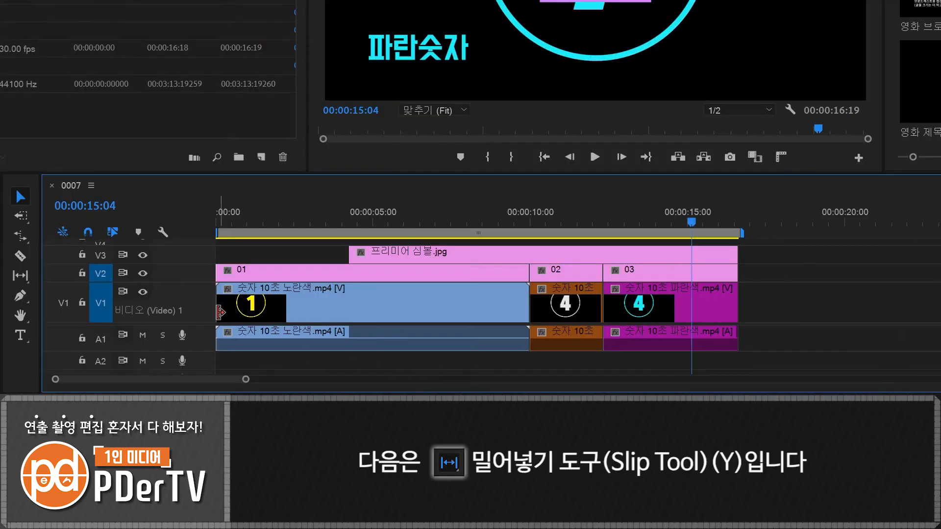
Choose the Slip Tool, switch back to the Selection Tool, and move the blue clip on V1 to start at 00:00:17:27
left_click(20, 276)
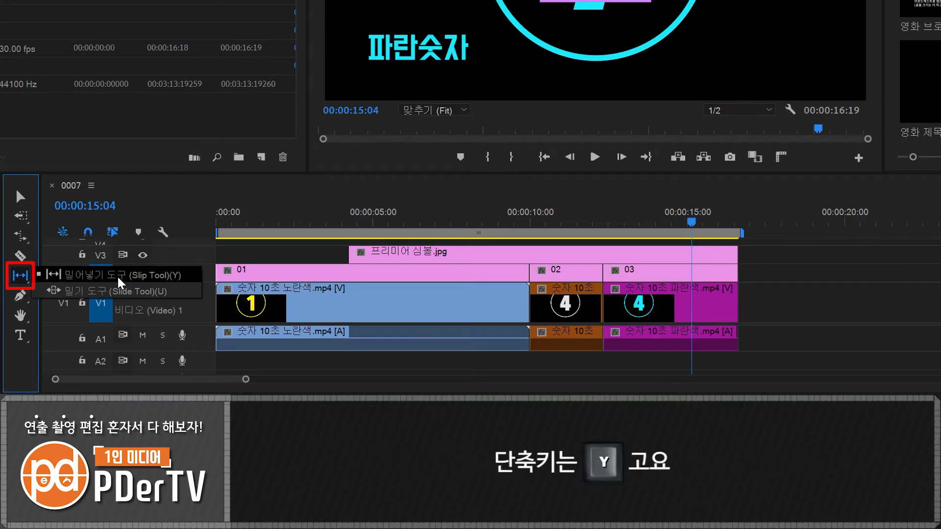
left_click(119, 278)
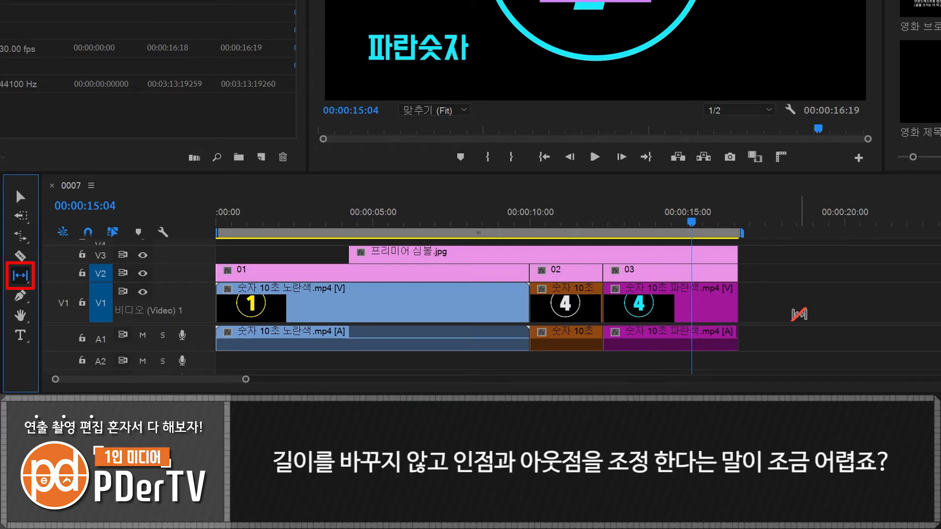
key("v")
left_click_drag(698, 306, 862, 306)
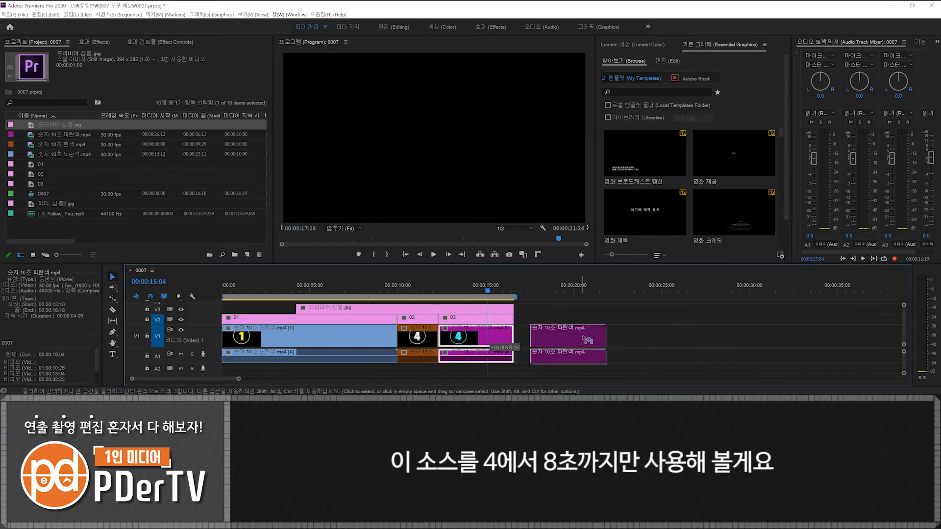
left_click_drag(586, 339, 593, 339)
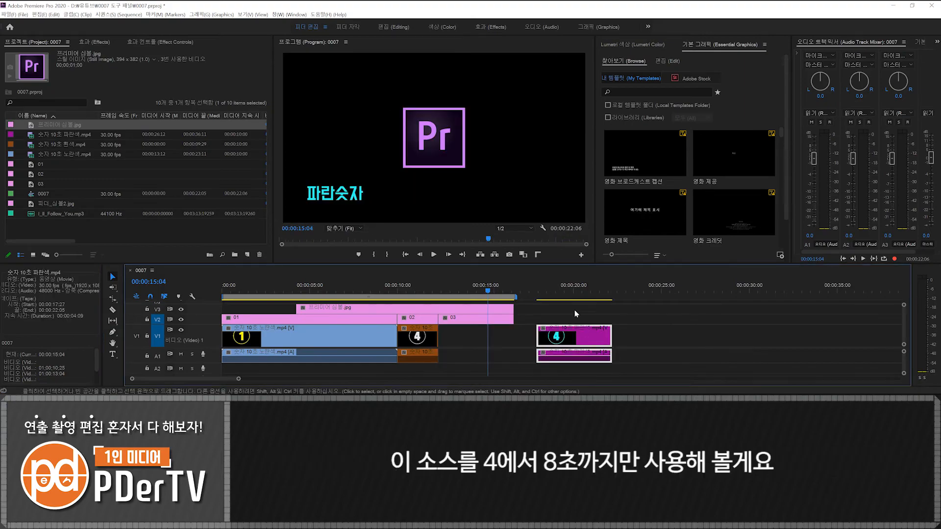
key("Down")
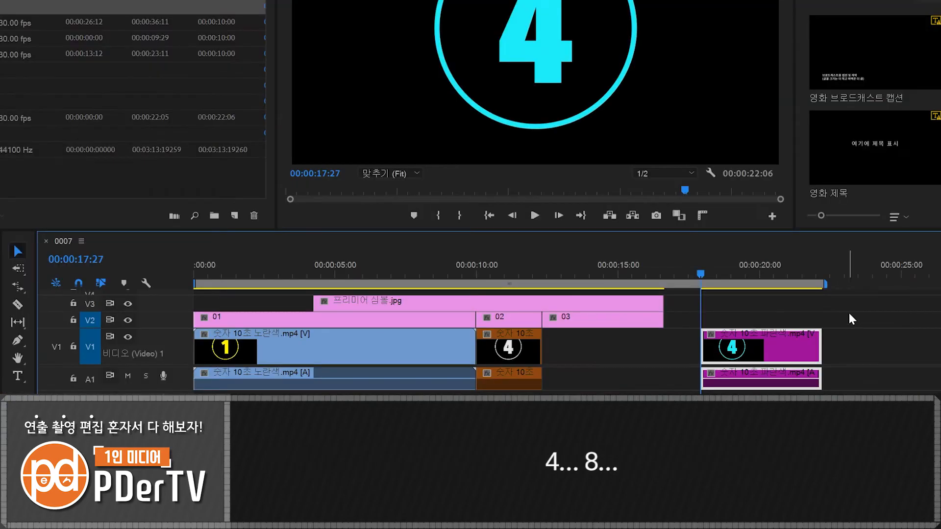
Lengthen the blue clip, and trim its end to 00:00:22:11 so that it covers the numbers 4 to 8
left_click_drag(611, 337, 648, 337)
mouse_move(831, 276)
left_mouse_down()
mouse_move(847, 276)
mouse_move(825, 276)
left_mouse_up()
key("Right")
key("Right")
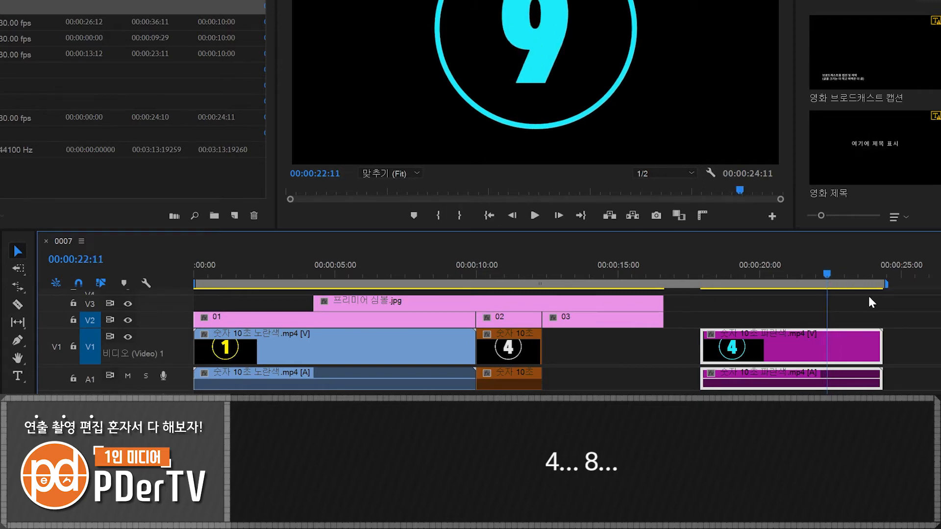
left_click_drag(880, 345, 827, 346)
left_click_drag(793, 275, 755, 274)
left_click(819, 310)
Slip the blue clip's content about 2 seconds forward with the Slip Tool, and view the clip's first and last frames
key("y")
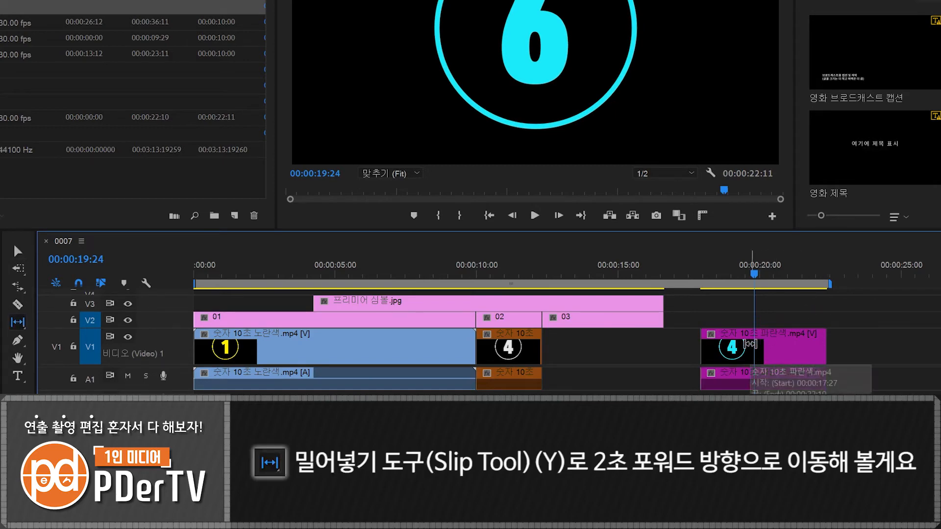
left_click_drag(750, 344, 808, 342)
key("v")
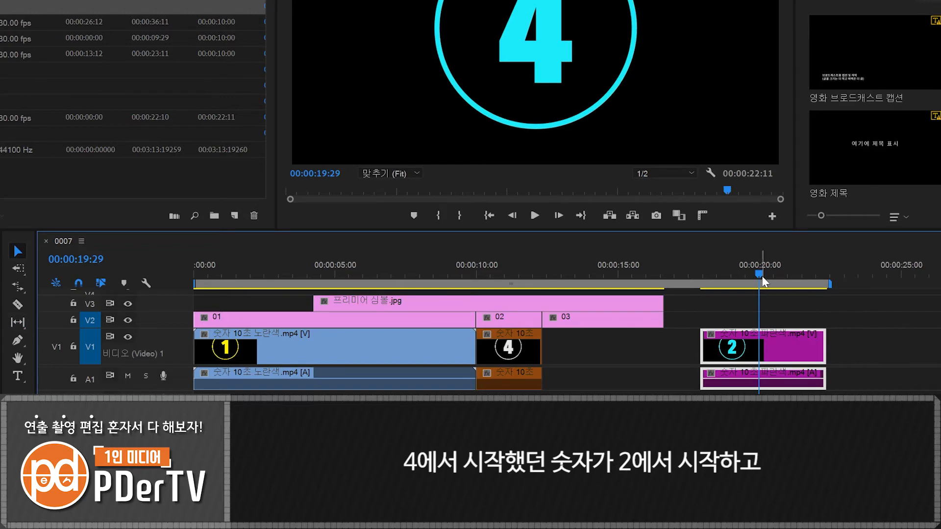
left_click_drag(763, 277, 701, 274)
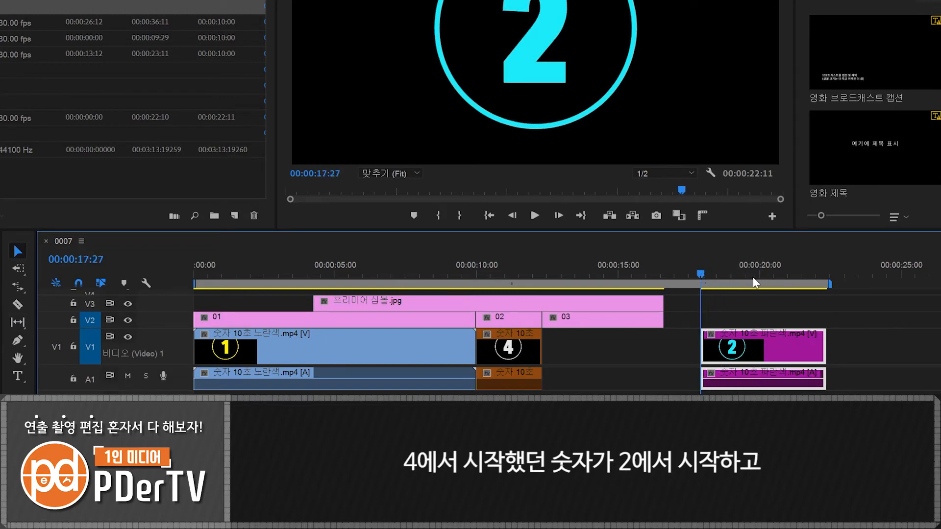
left_click_drag(821, 271, 828, 272)
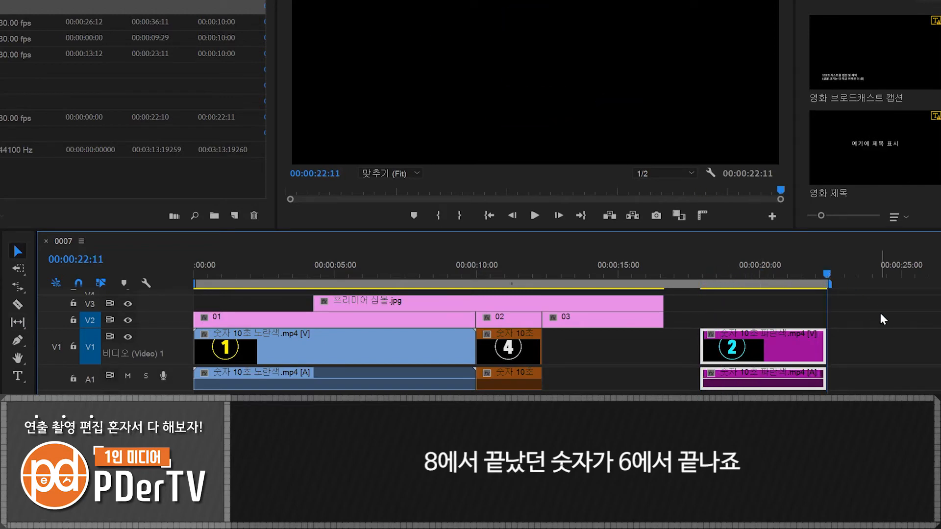
key("Left")
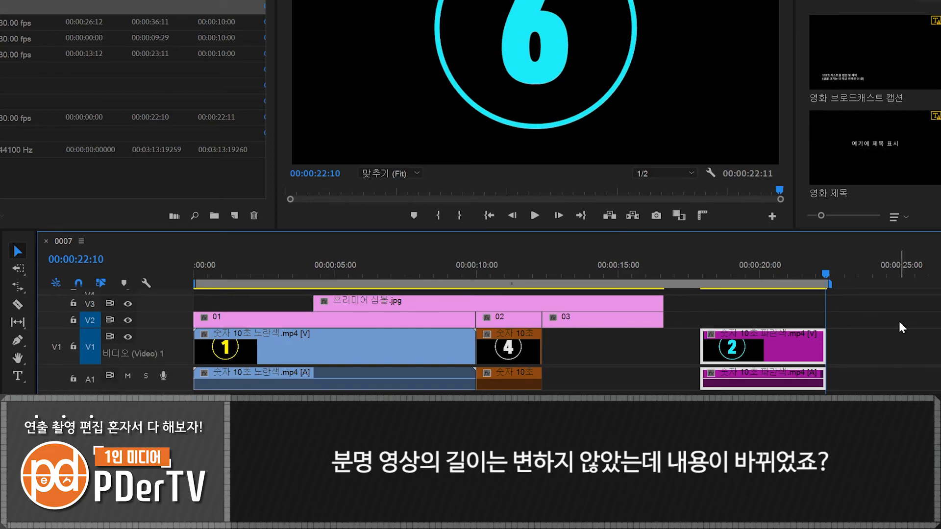
Move the blue clip to start at 00:00:24:15, and copy its video part onto V2 directly above it
left_click_drag(777, 345, 940, 357)
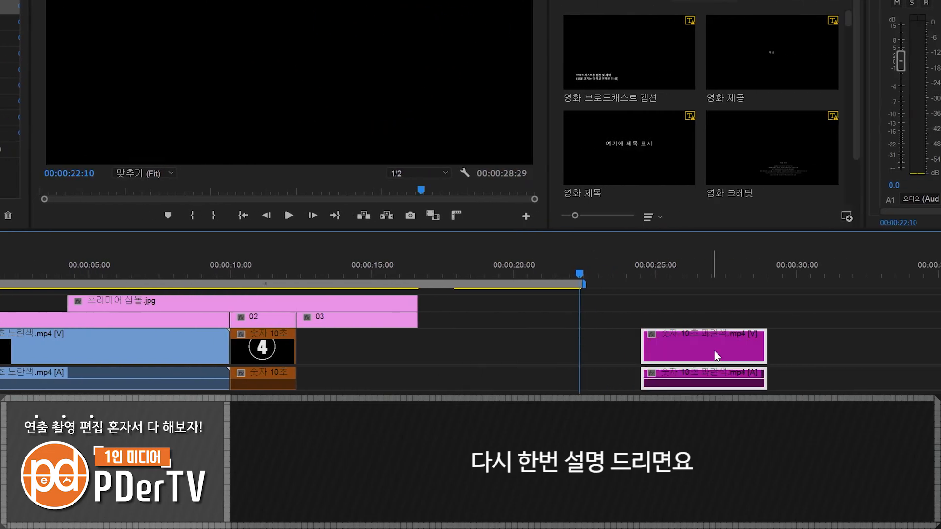
left_click(725, 320)
left_click_drag(714, 351, 716, 321)
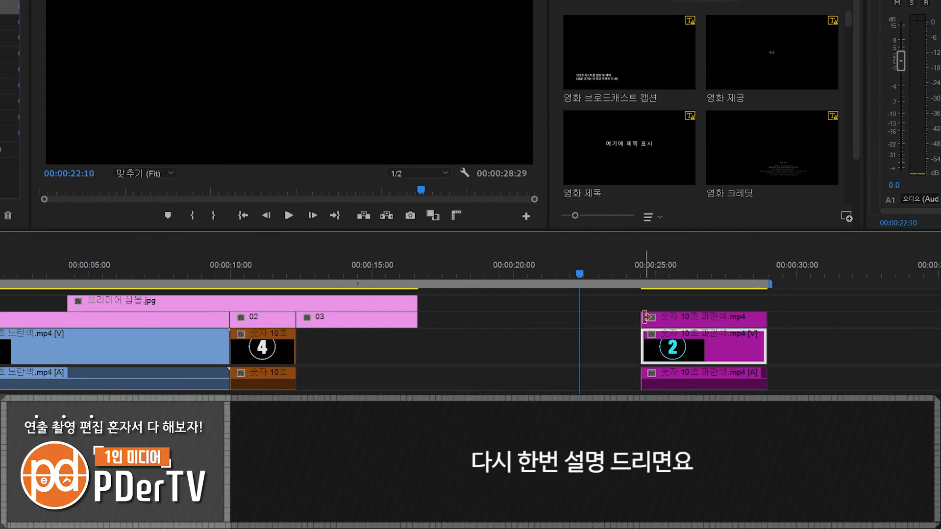
Extend both ends of the blue V2 copy to its full source length, and place the playhead at 00:00:26:18
left_click_drag(646, 317, 541, 319)
left_click_drag(765, 317, 922, 323)
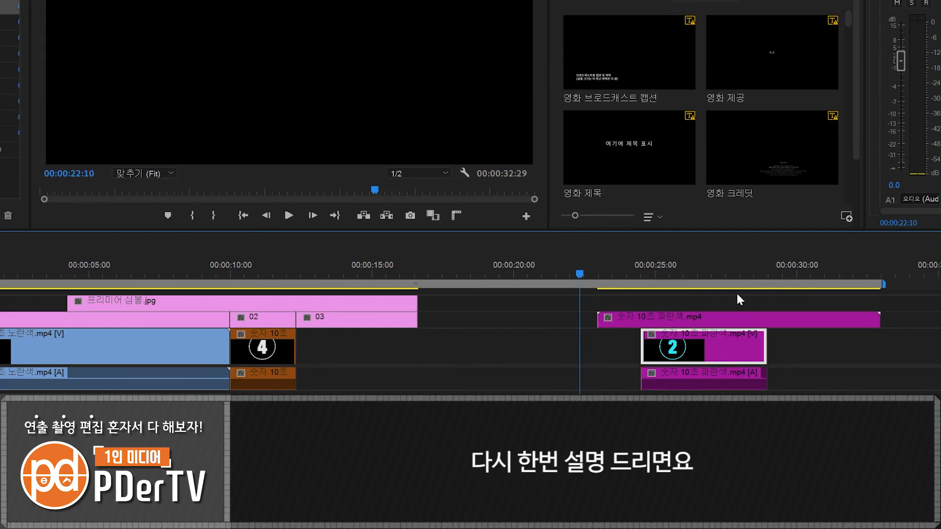
left_click(702, 272)
left_click(817, 354)
left_click(725, 342)
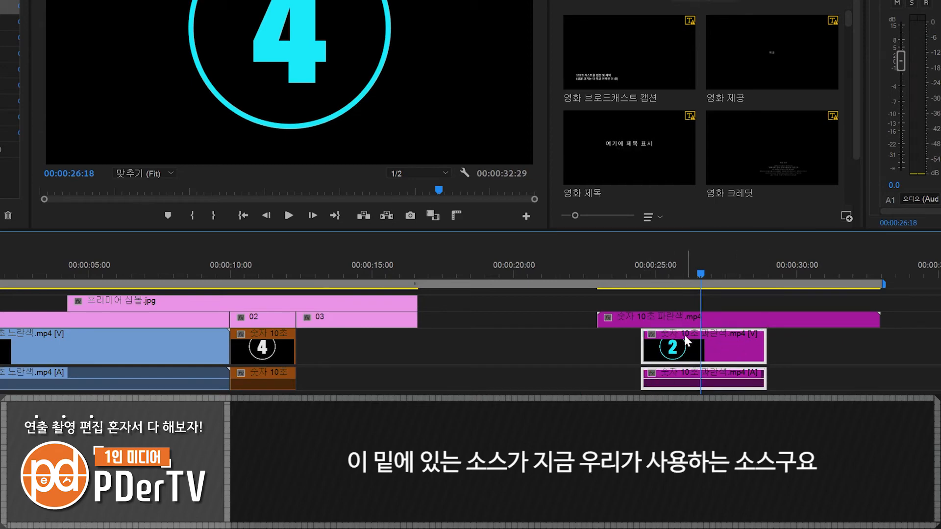
left_click(725, 317)
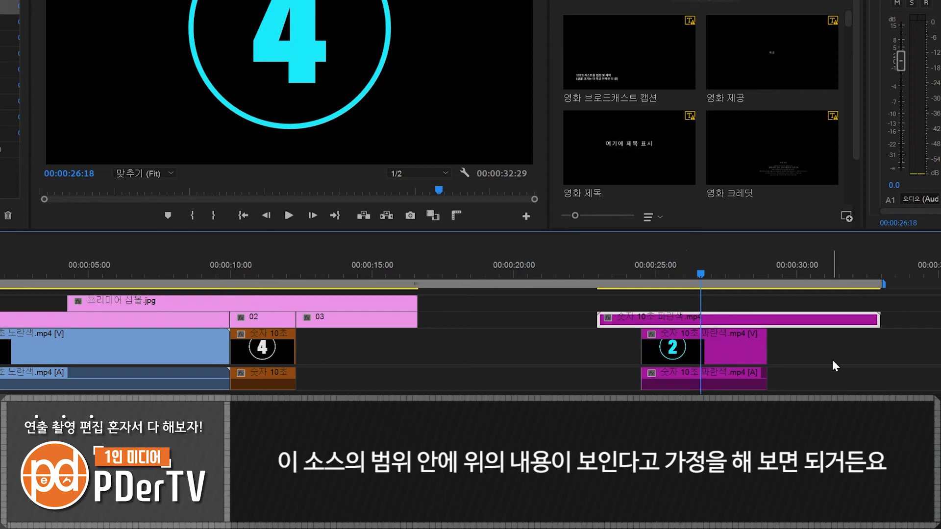
left_click(725, 348)
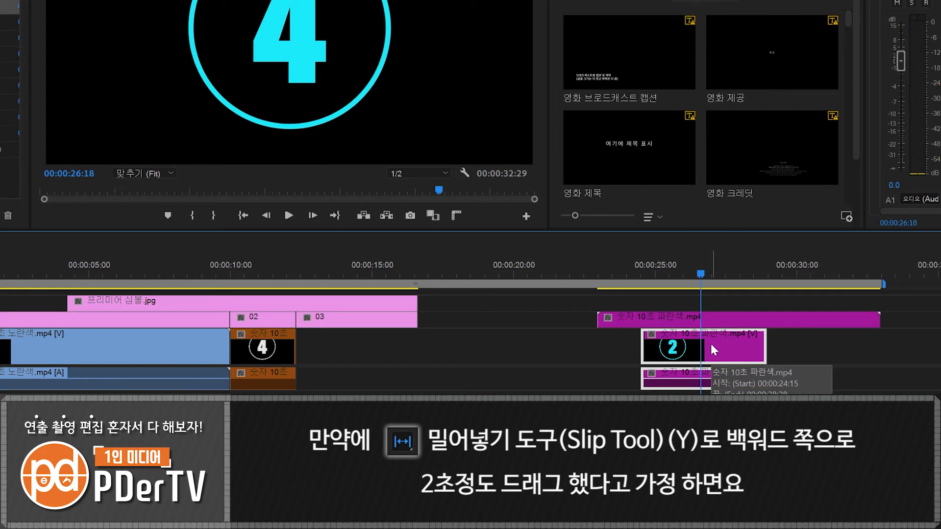
Move the blue V2 copy 2 seconds earlier with the offset -200, and view the frames at 00:00:24:15 and 00:00:28:28
left_click(712, 318)
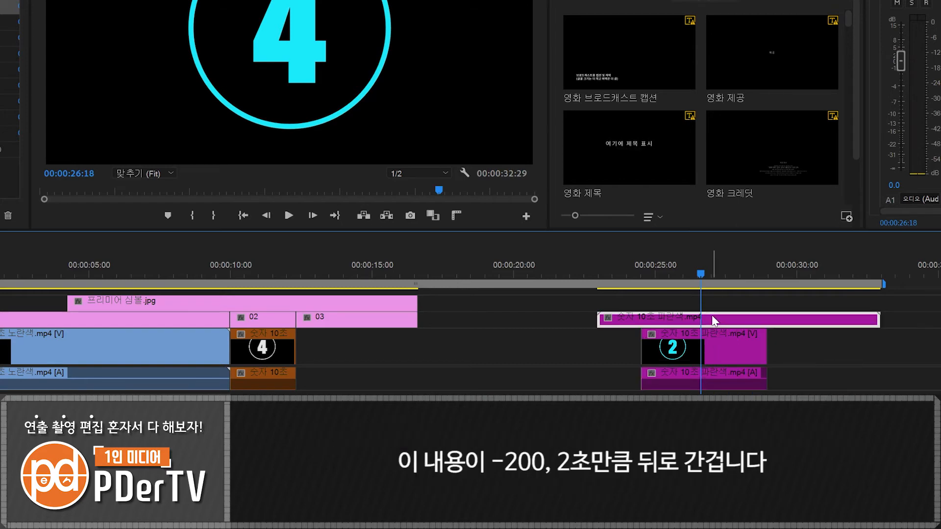
type("-200")
key("Return")
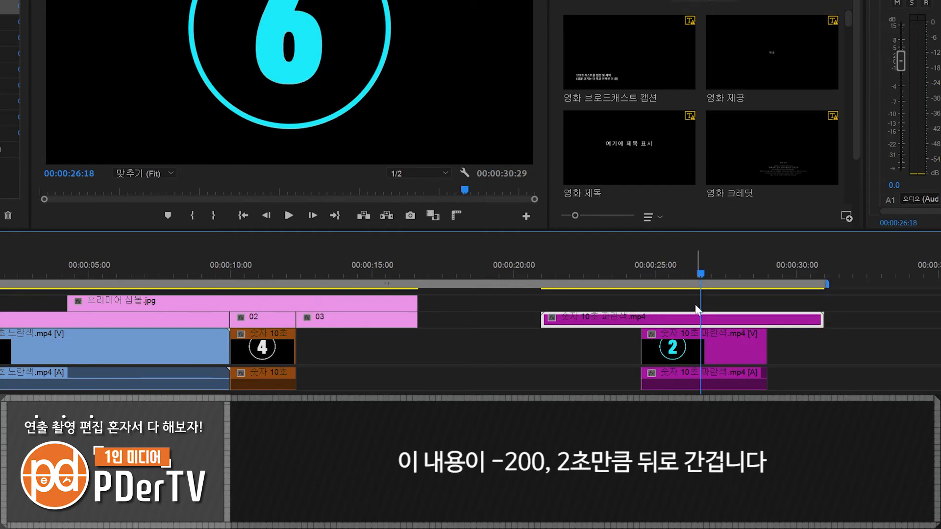
left_click(672, 346)
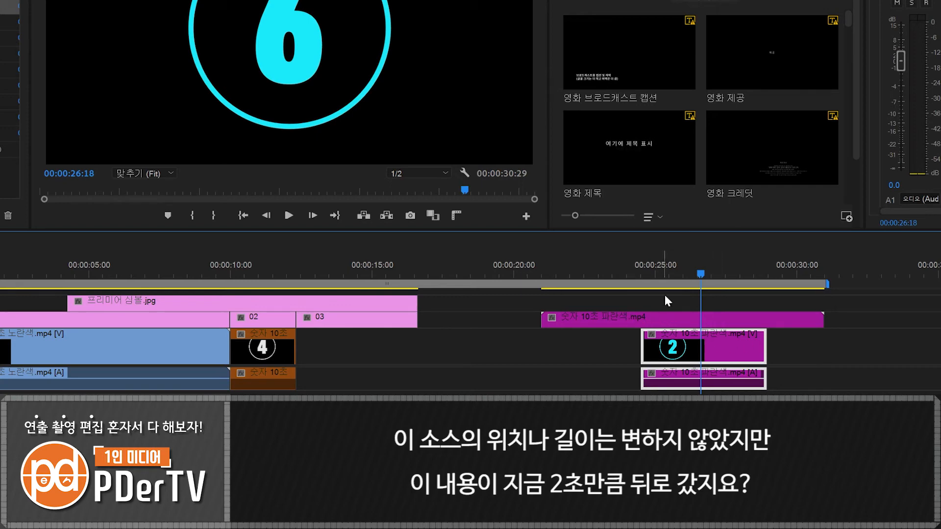
left_click(640, 270)
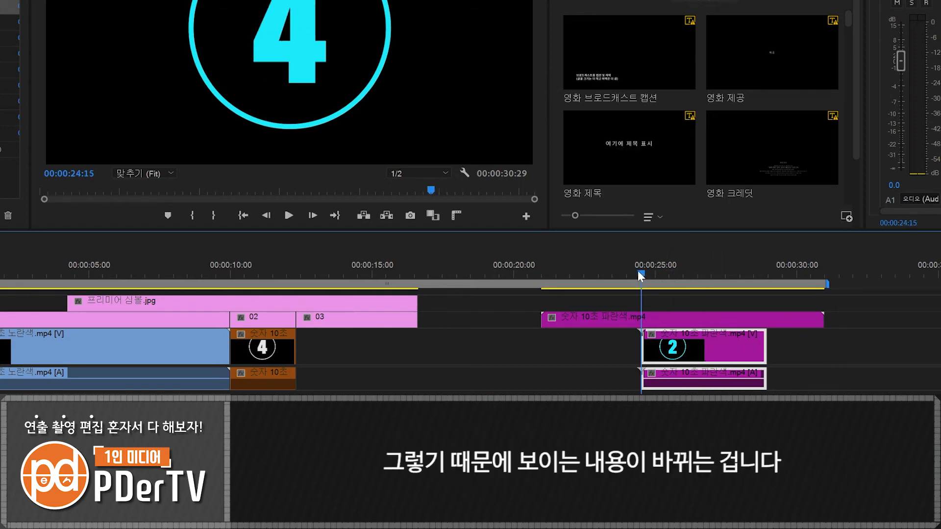
left_click(775, 264)
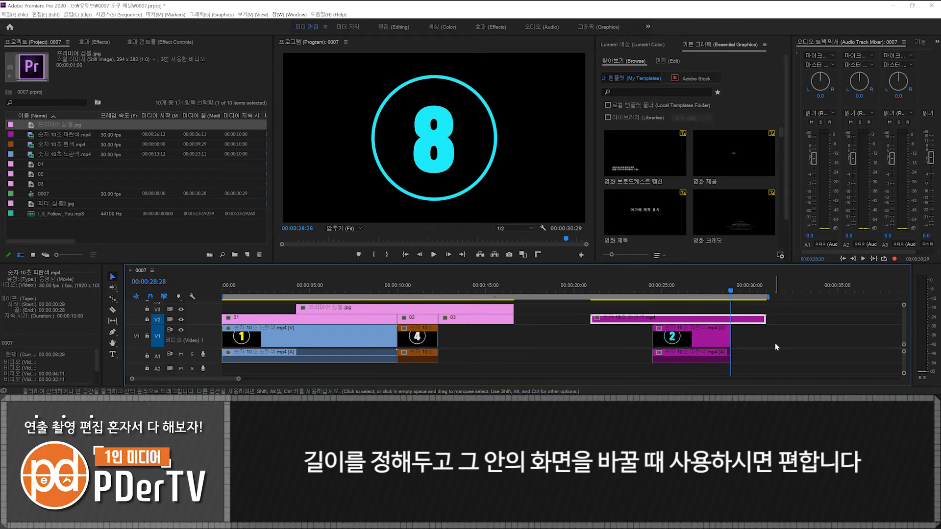
Delete the blue V2 copy, and move the blue V1 clip back directly behind the white clip
left_click_drag(786, 328, 751, 318)
key("Delete")
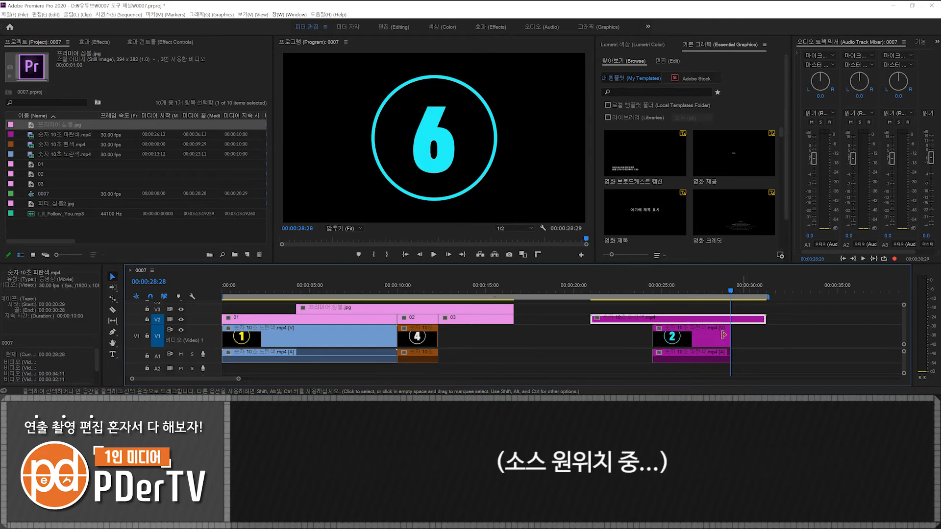
left_click_drag(702, 340, 492, 341)
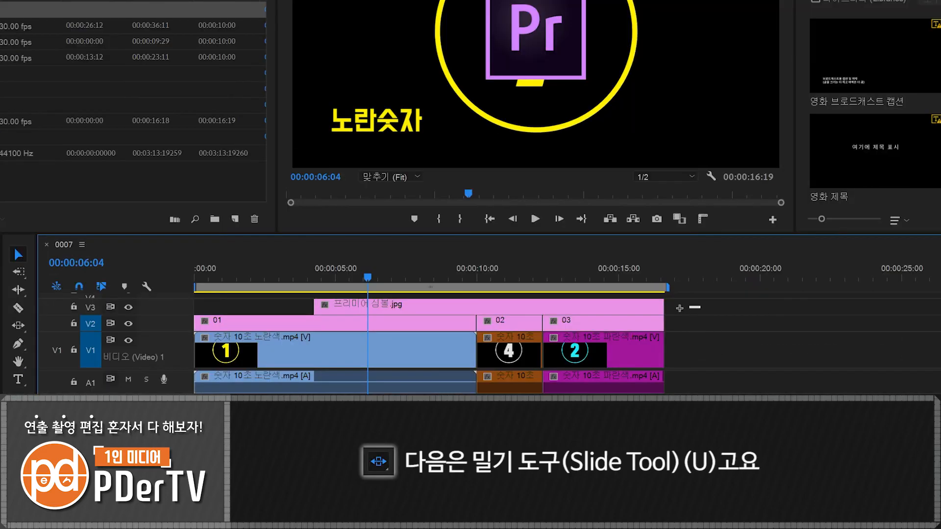
Delete the titles and the image on V2 and V3, and ripple-trim the yellow clip's end to just past 00:00:06:04
key("Delete")
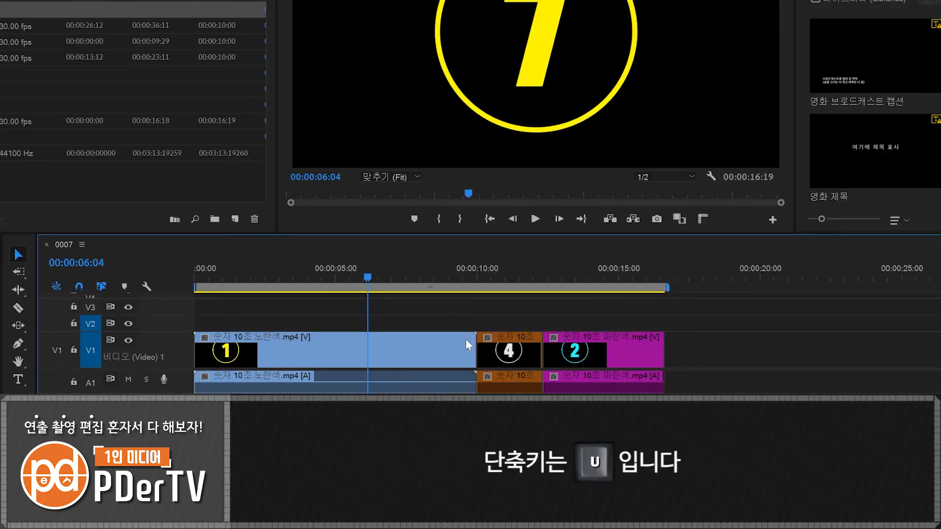
key("b")
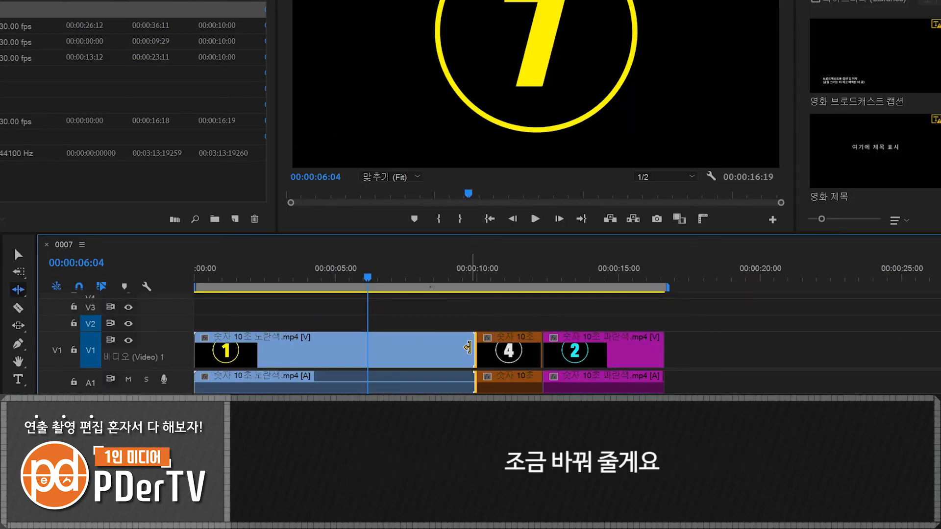
left_click_drag(475, 349, 373, 349)
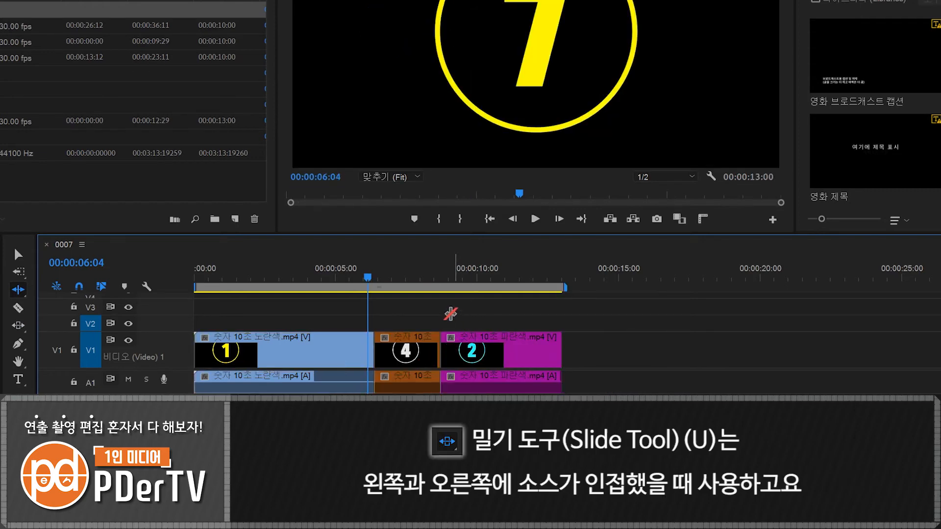
Slide the white clip slightly later between the yellow and blue clips with the Slide Tool
key("u")
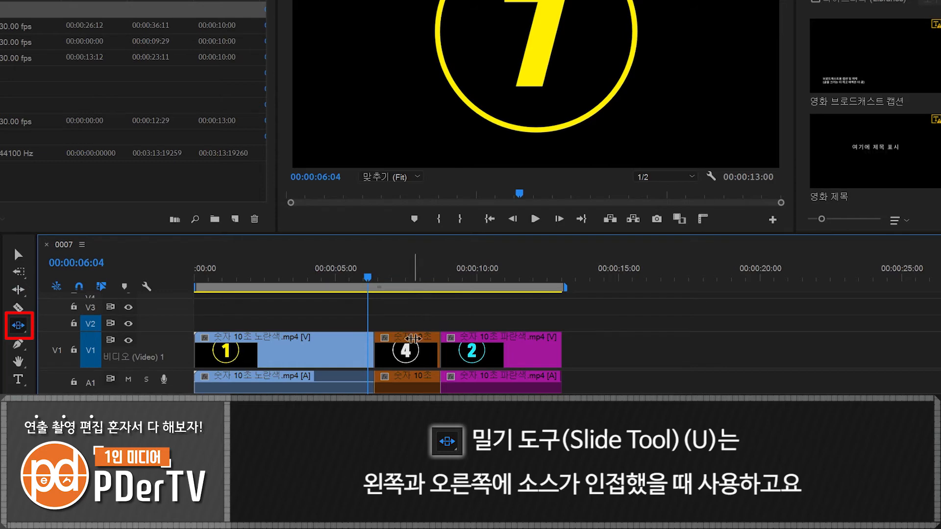
mouse_move(413, 346)
left_mouse_down()
mouse_move(353, 349)
mouse_move(409, 350)
left_mouse_up()
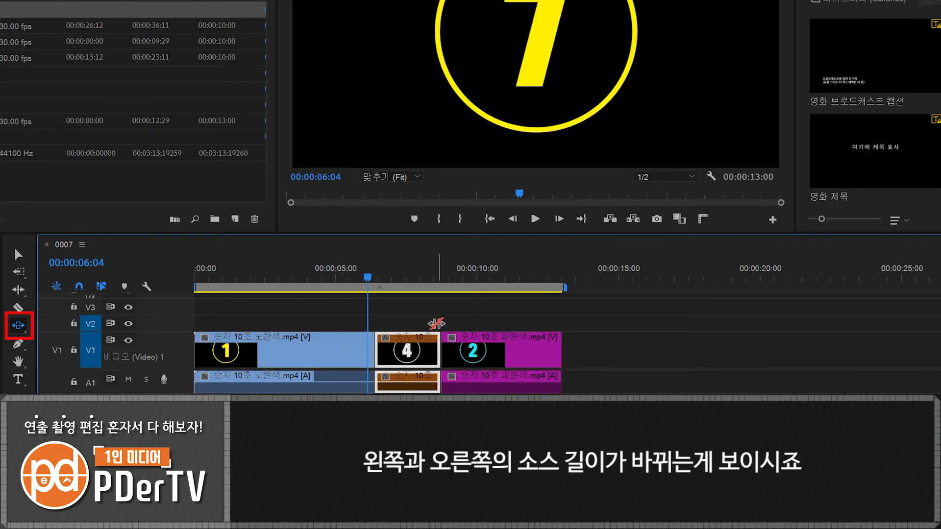
Slide the white clip earlier between the yellow and blue clips so it starts just after 5 seconds, and clear the selection
left_click_drag(416, 346, 385, 347)
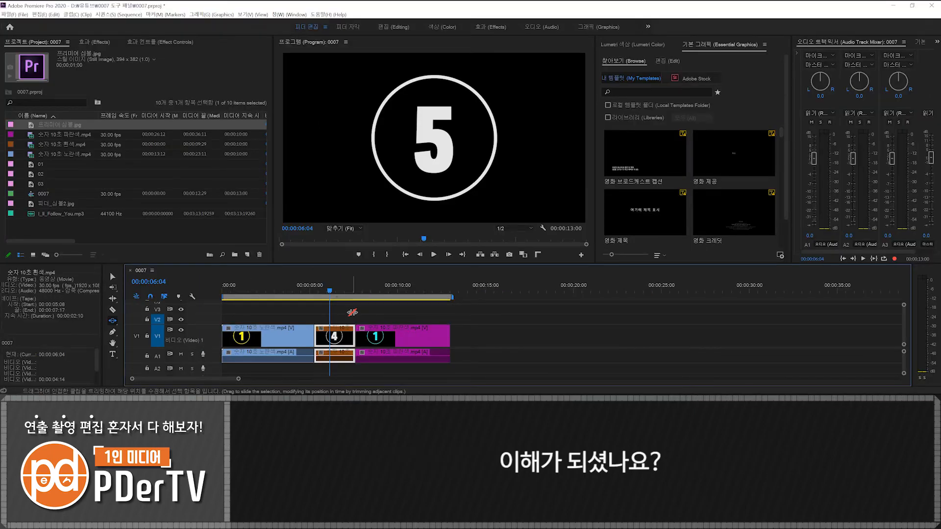
key("v")
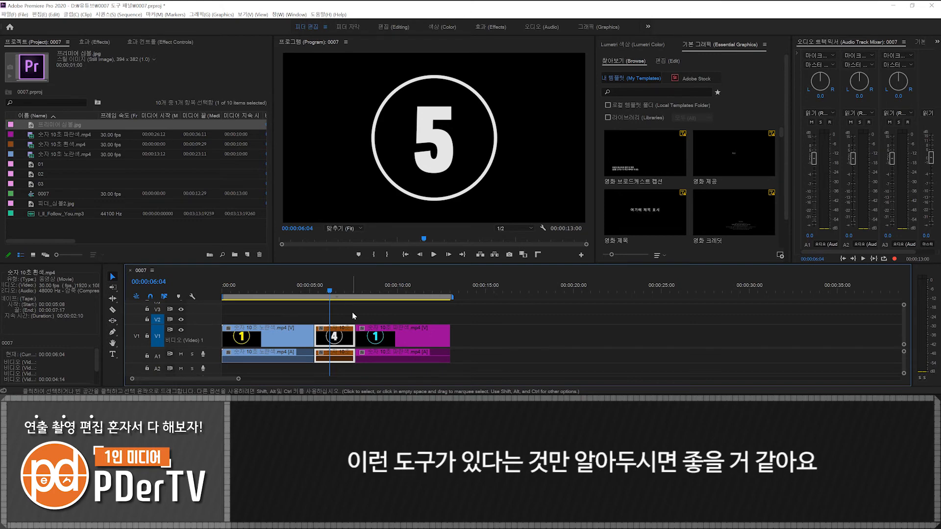
left_click(352, 312)
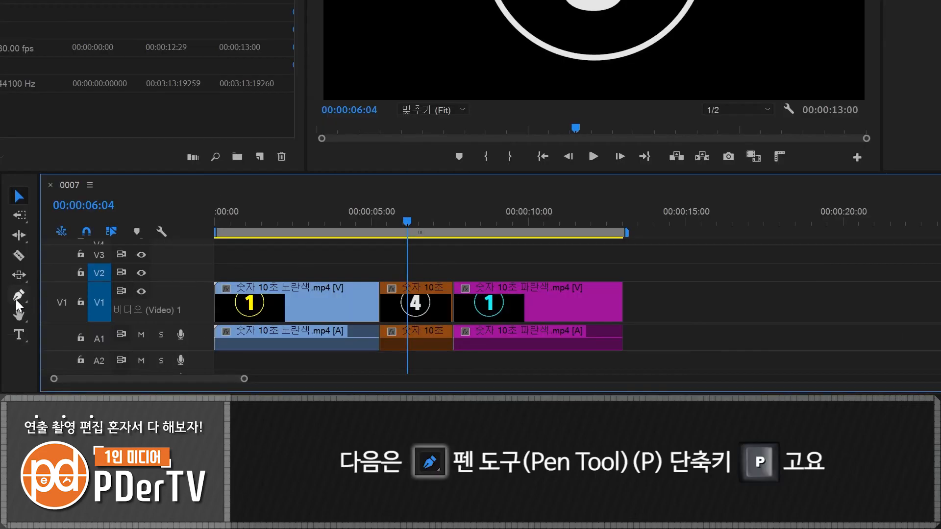
Draw an upright rectangle beside the ringed number, on its left, with the Rectangle Tool
left_click(16, 297)
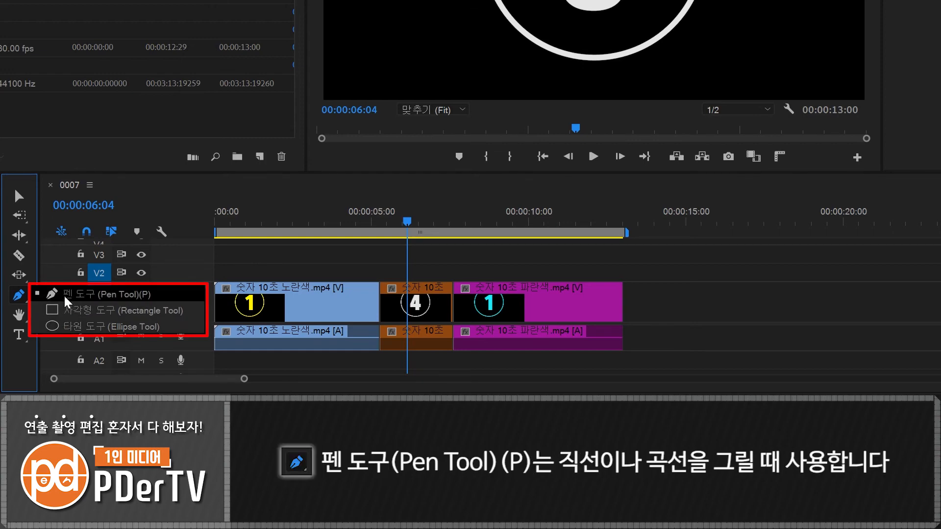
left_click(66, 300)
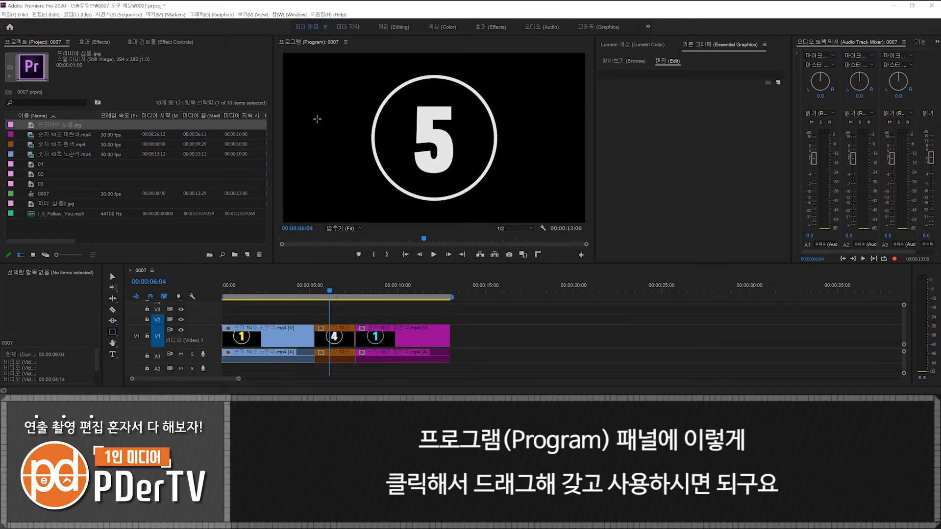
left_click_drag(316, 115, 353, 157)
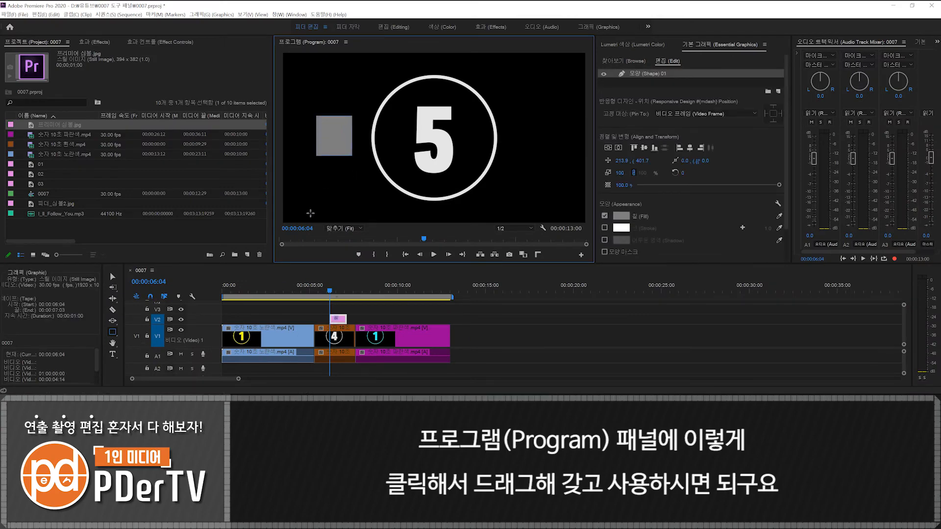
Draw an ellipse to the upper right of the ringed number and a perfect circle to its lower left
left_click(117, 333)
left_click(167, 347)
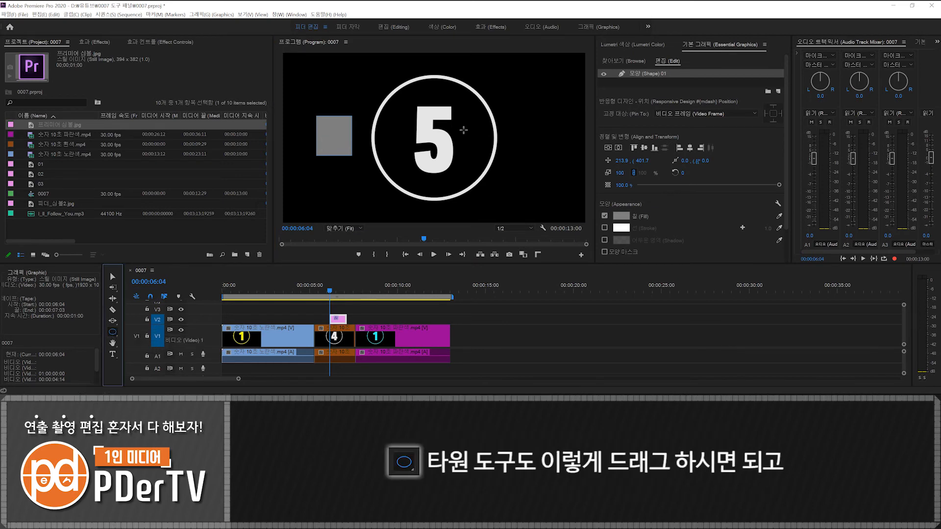
left_click_drag(502, 78, 552, 131)
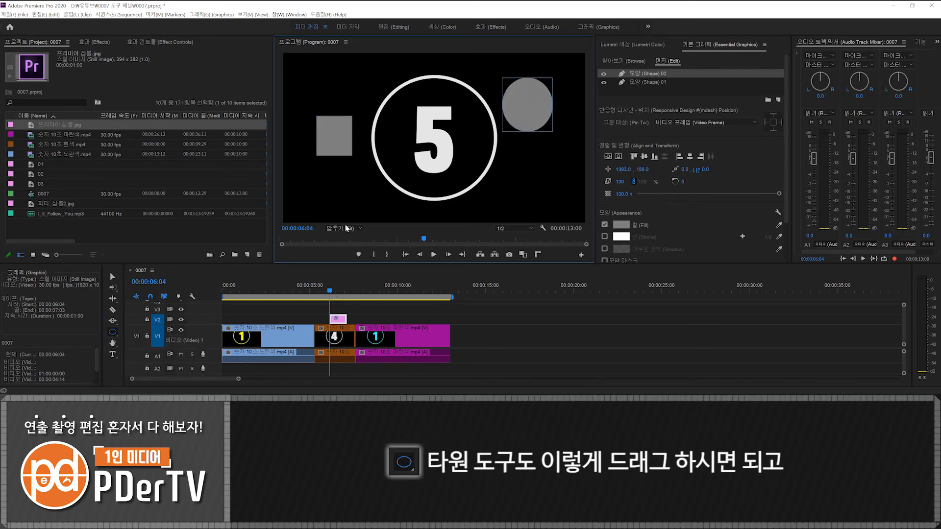
left_click_drag(335, 179, 373, 210)
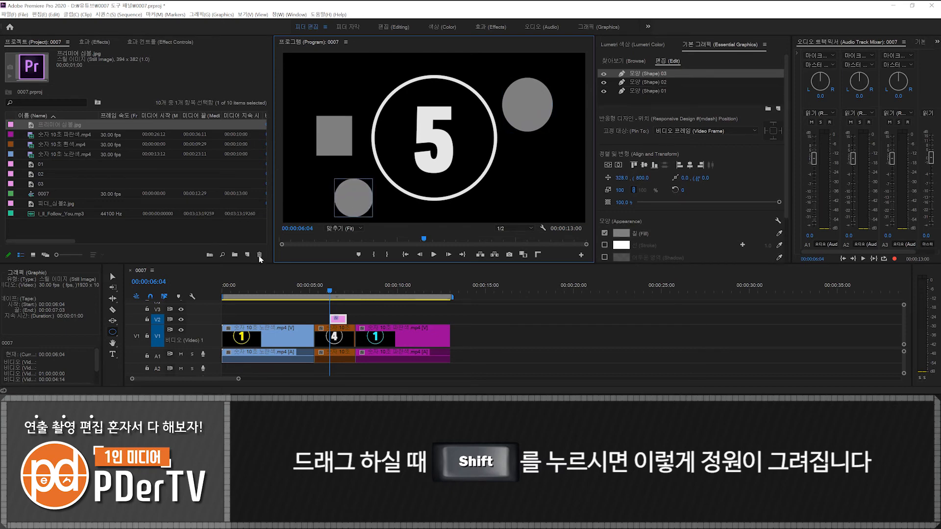
Draw a perfect square overlapping the upper-left part of the ring around the number
left_click(112, 331)
left_click(140, 341)
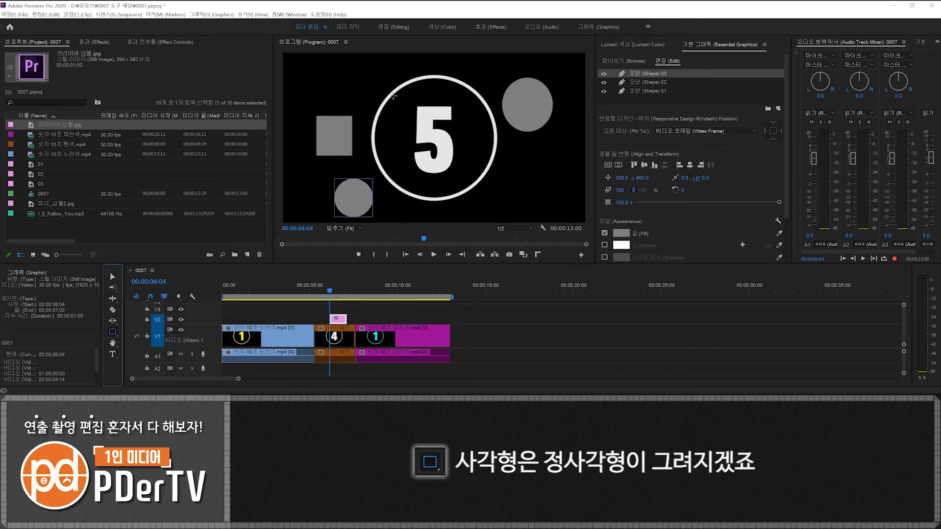
left_click_drag(363, 69, 425, 123)
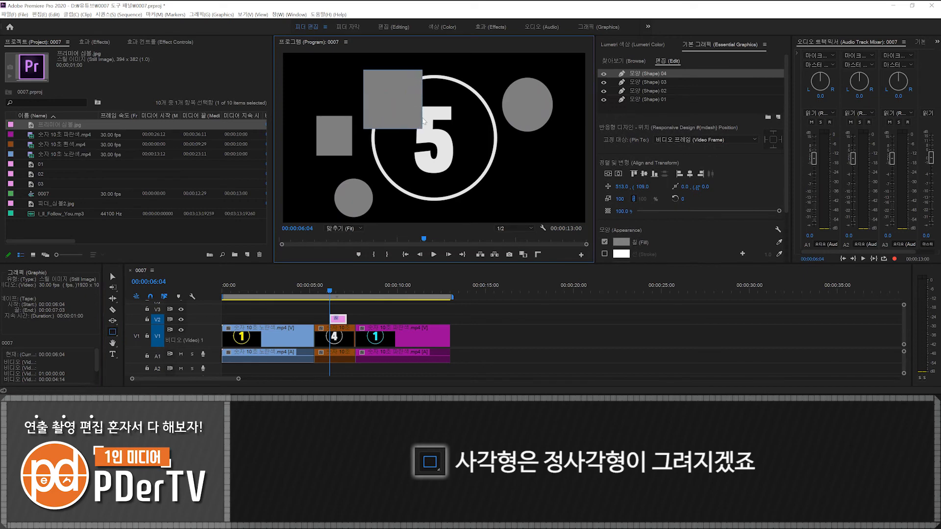
Draw a closed freeform shape over the ring's right side with the Pen Tool, combining straight lower edges with a curved upper end
left_click(112, 331)
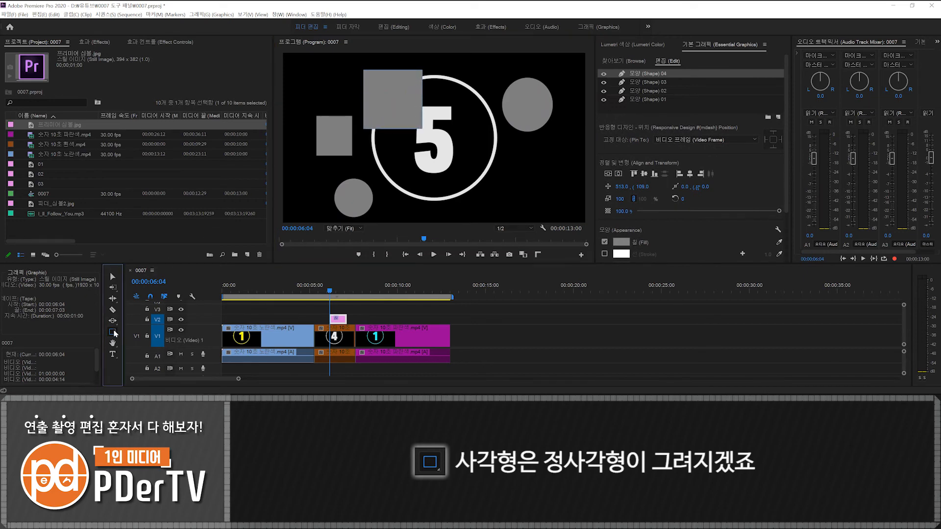
left_click(138, 332)
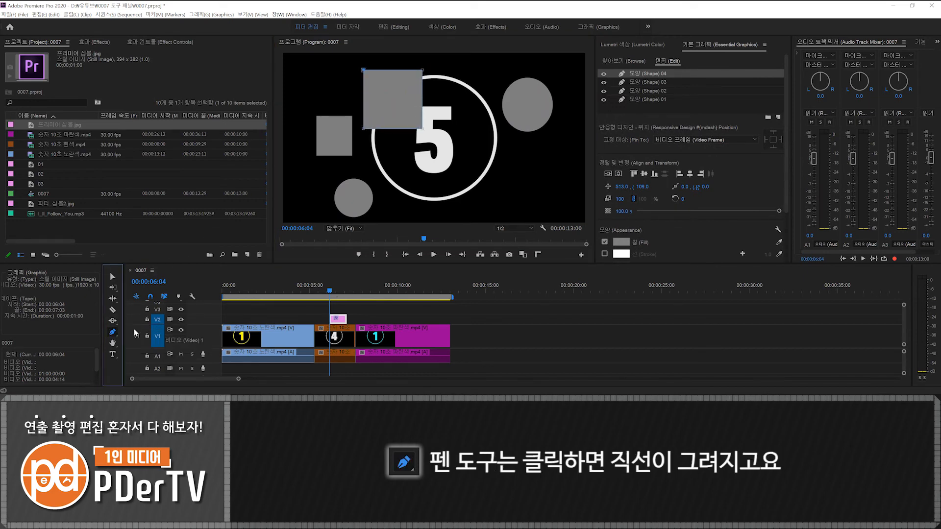
left_click(468, 81)
left_click(448, 143)
left_click(483, 181)
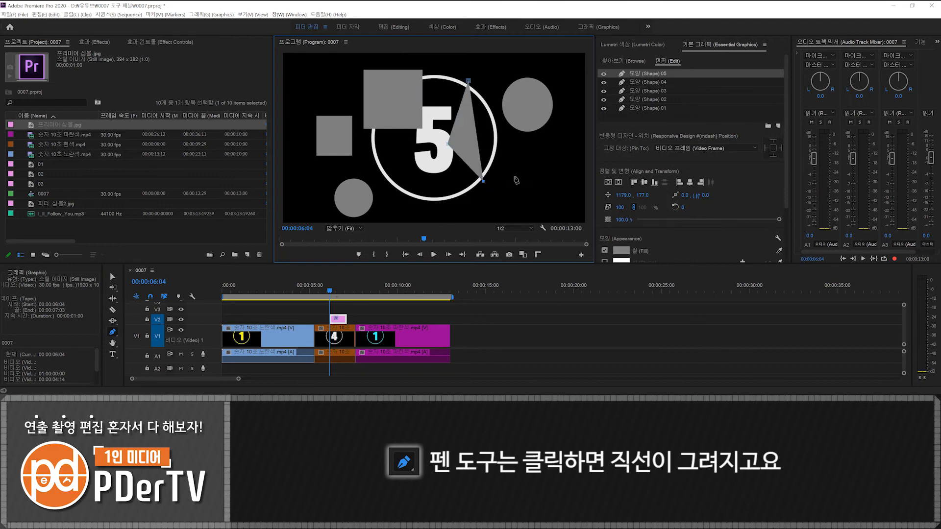
left_click(532, 170)
left_click_drag(493, 98, 475, 70)
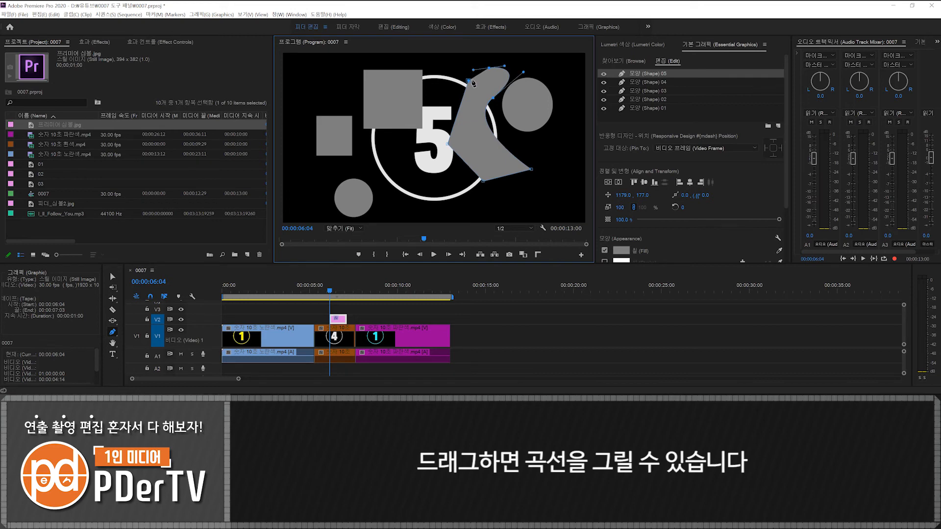
left_click(469, 82)
key("v")
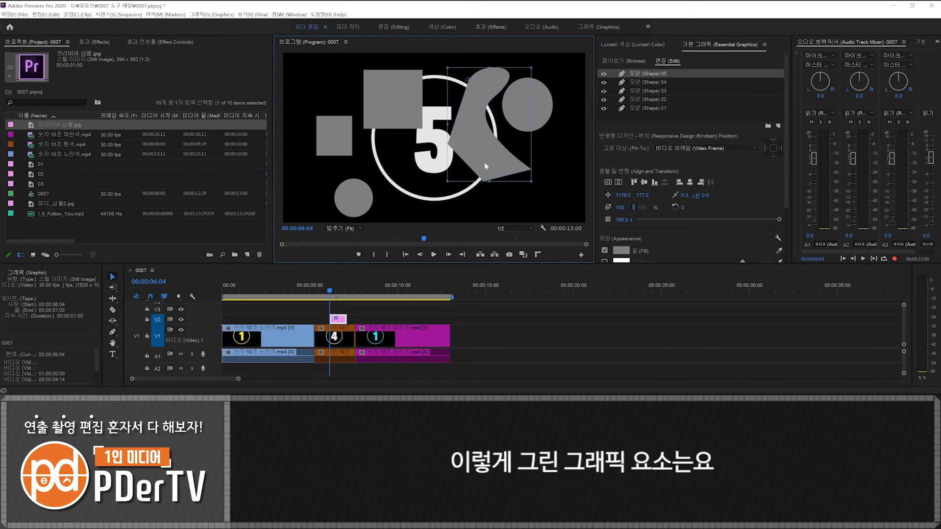
Set the freeform shape's fill colour to red FF0000 in the Effect Controls
left_click(707, 46)
scroll(616, 243, "down", 3)
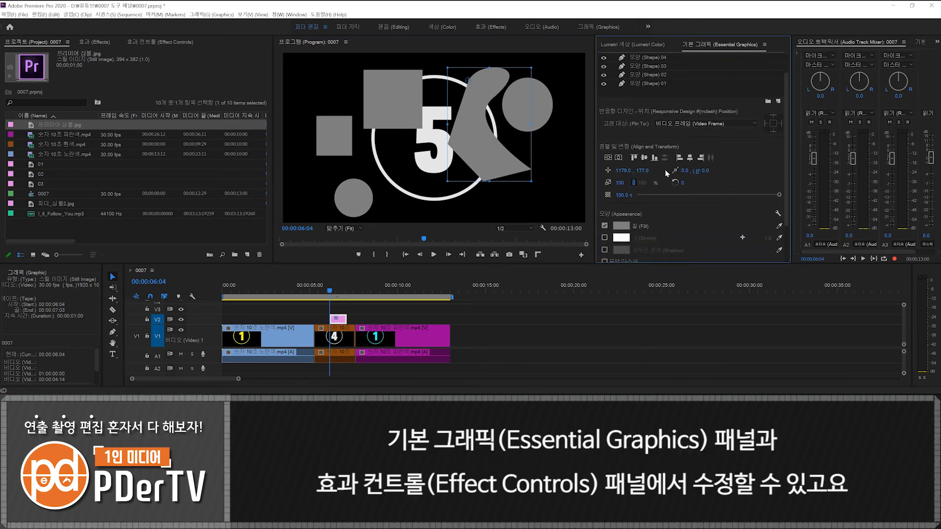
left_click(150, 44)
left_click(6, 135)
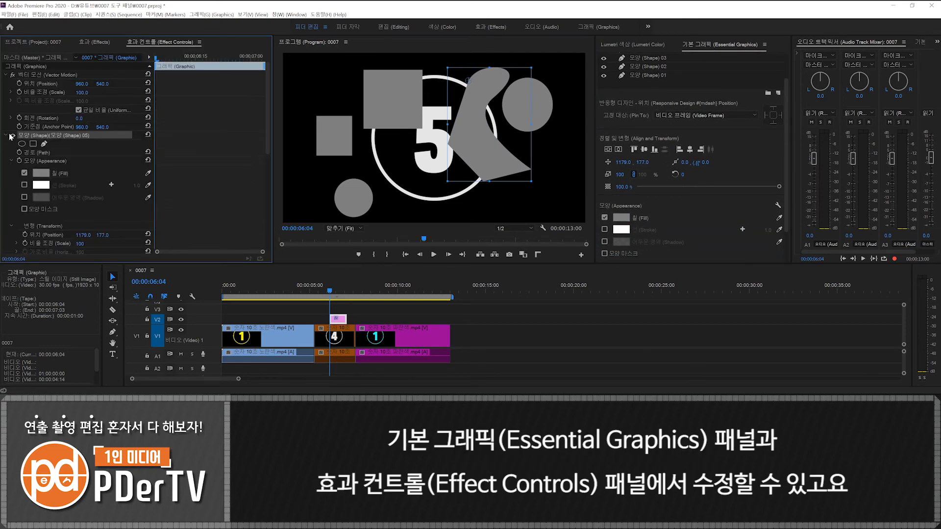
left_click(41, 173)
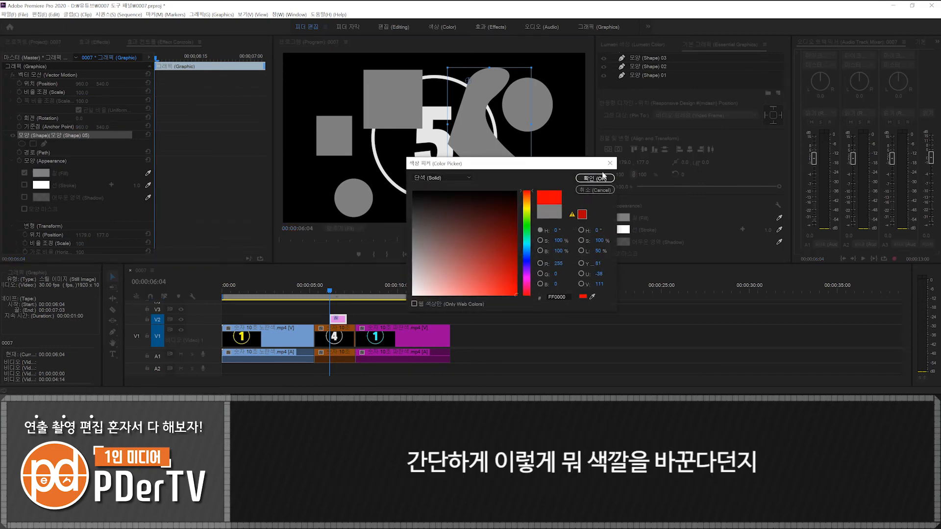
left_click(595, 178)
Turn on a stroke for the freeform shape and set its colour to yellow FFE000
left_click(618, 231)
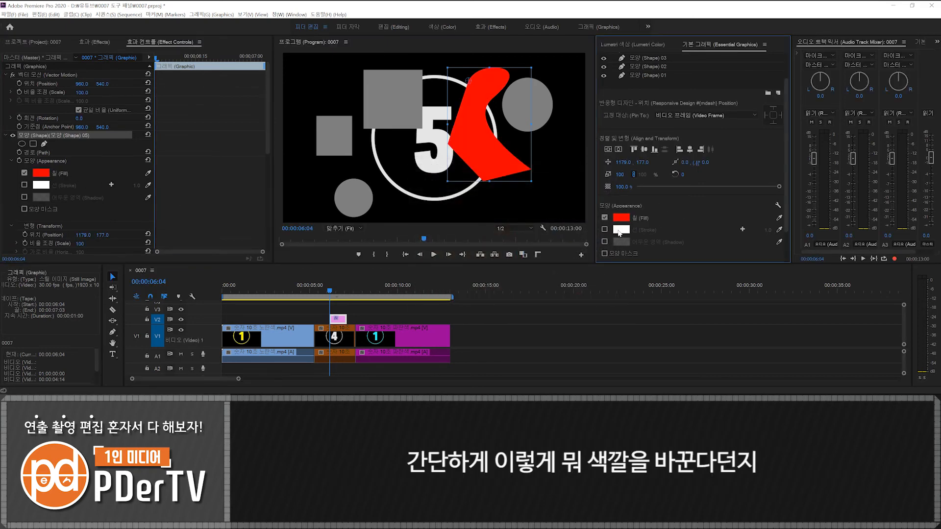
left_click(621, 230)
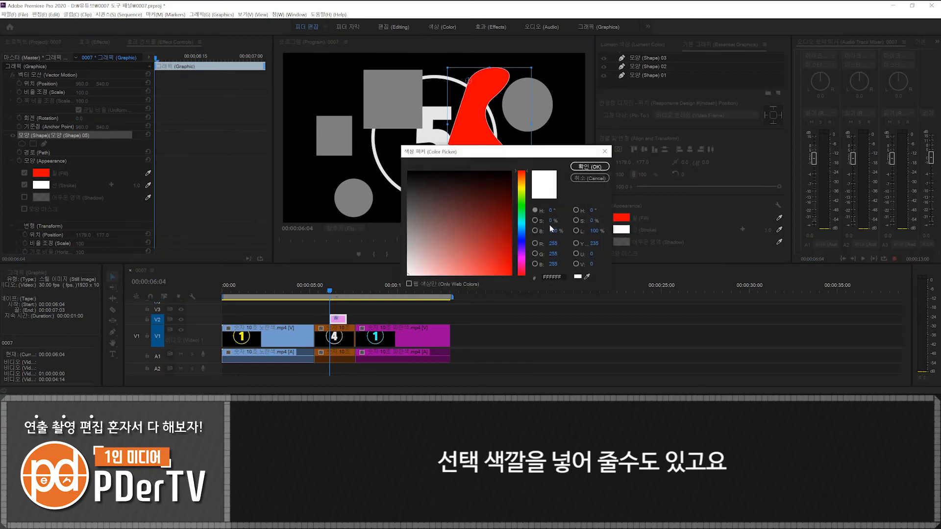
left_click(523, 186)
left_click_drag(485, 235, 570, 303)
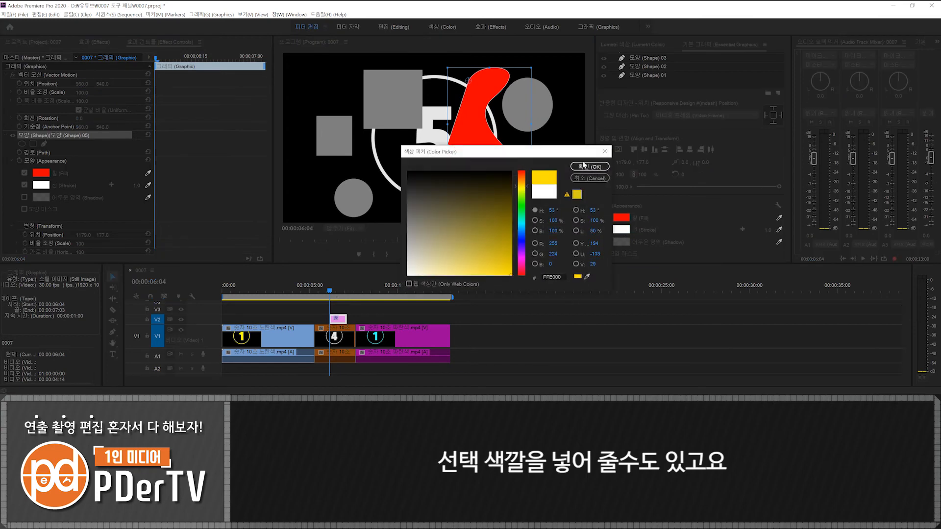
left_click(588, 167)
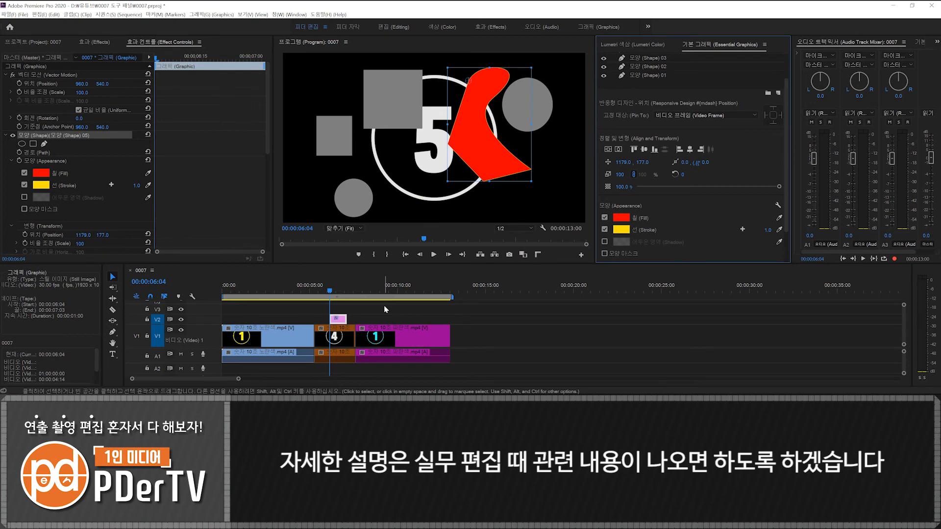
Delete the shapes graphic from V2 and show the project's media list again
left_click(336, 321)
key("Delete")
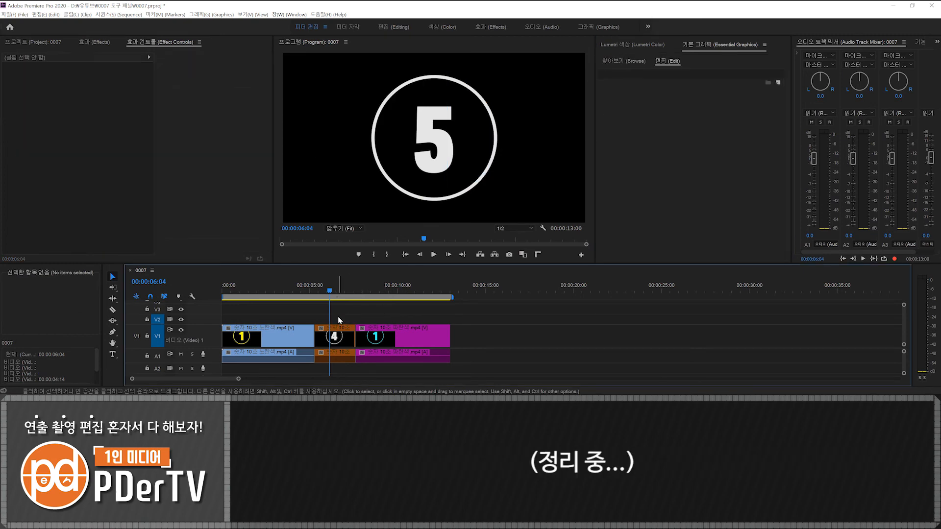
left_click(29, 42)
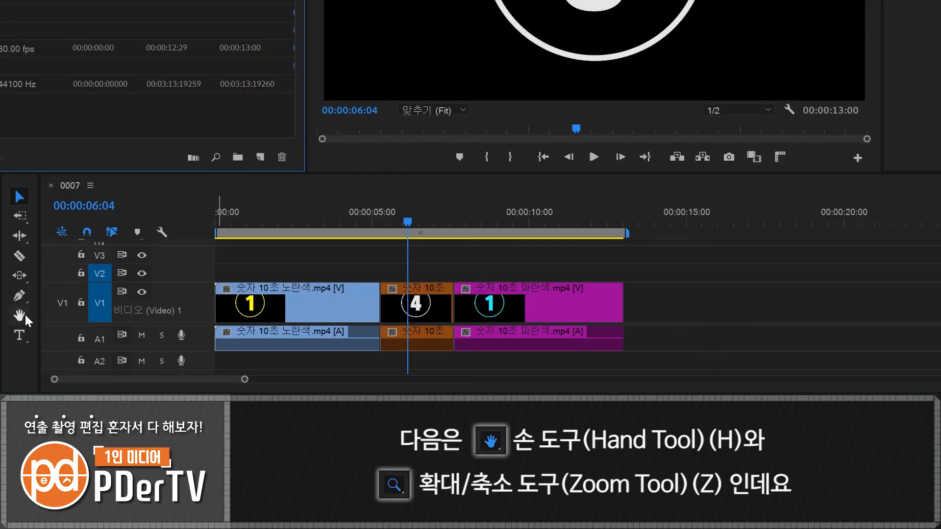
left_click(20, 315)
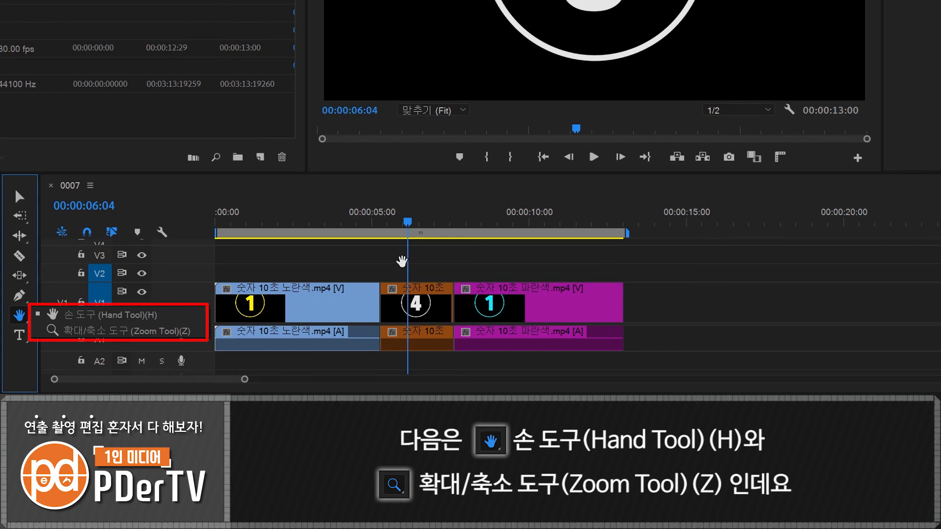
left_click(468, 257)
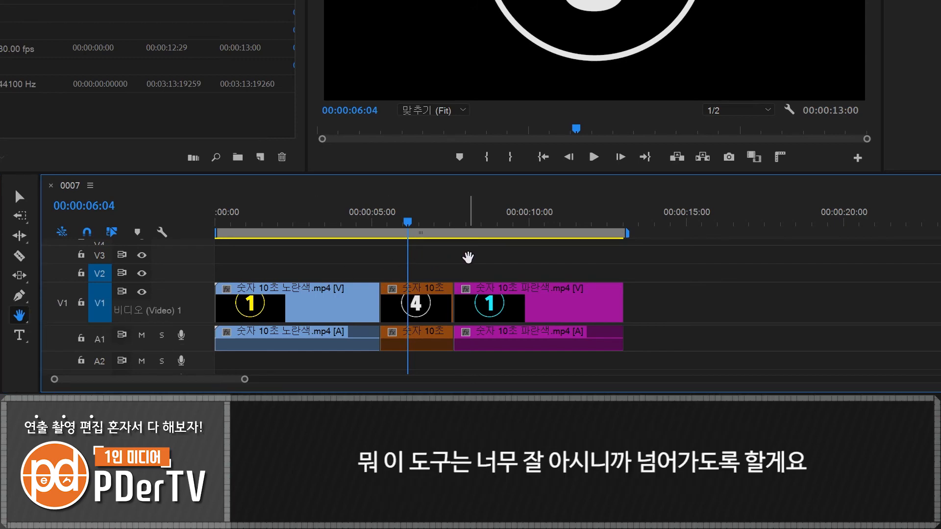
Add the caption "편집을 잘 해보자" to the frame at 00:00:06:04 with the Type Tool, starting left of the number
left_click(19, 337)
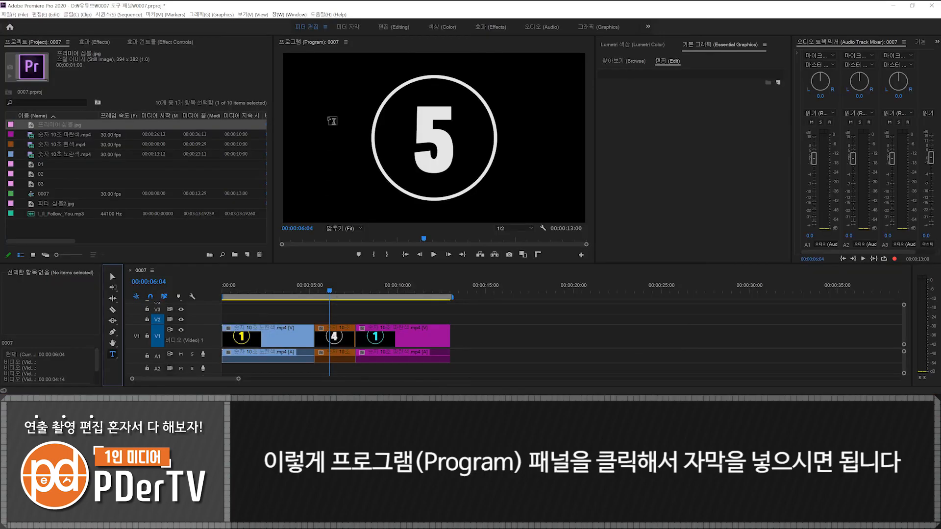
left_click(333, 121)
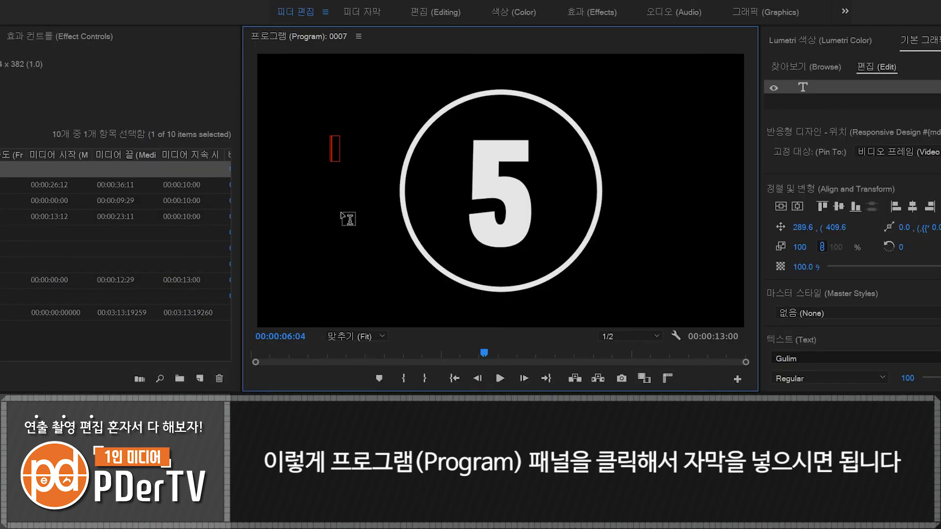
type("편")
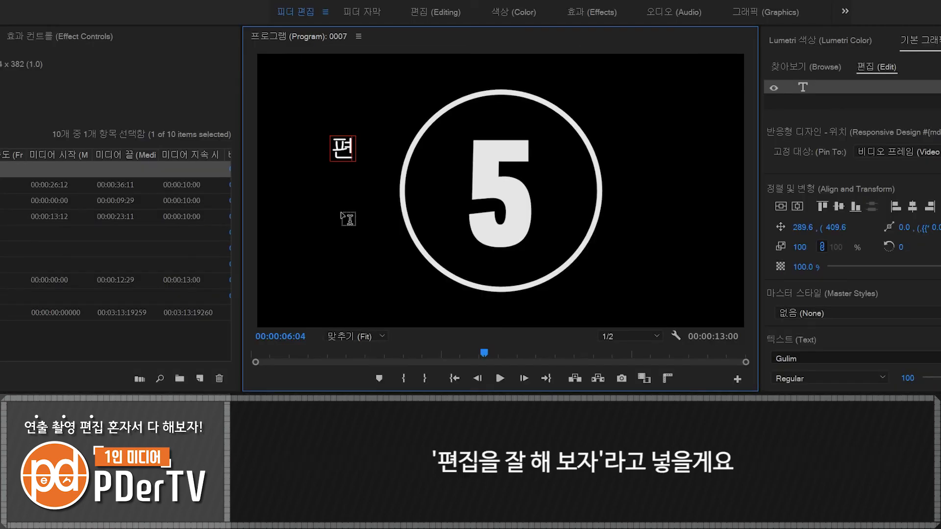
type("집을 잘 해보자")
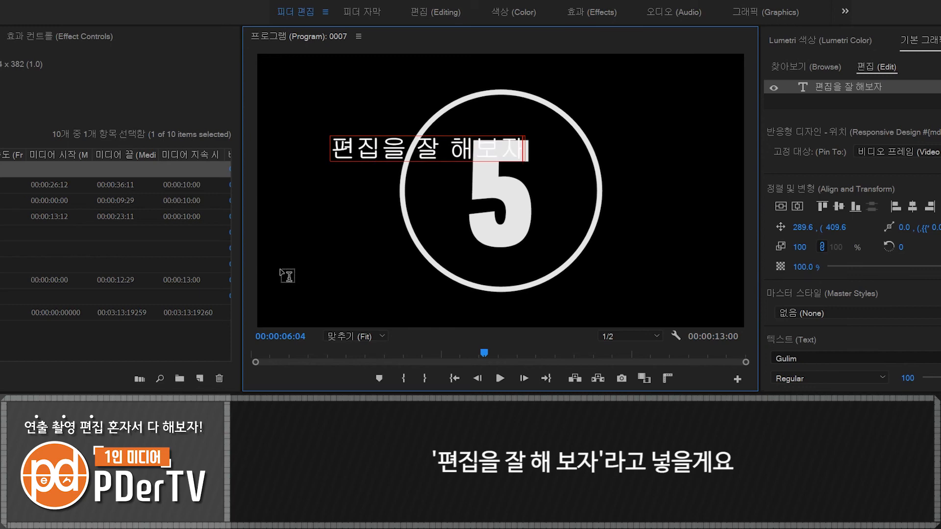
left_click(8, 406)
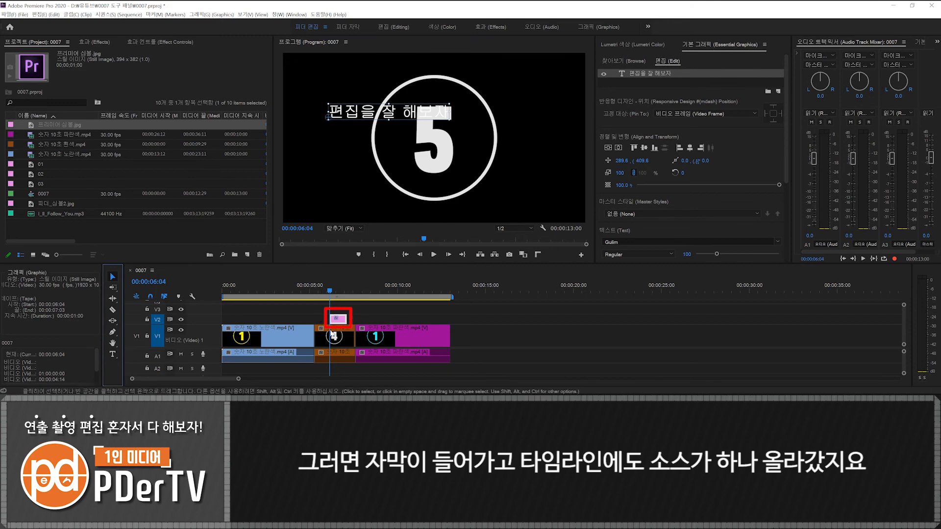
Set the horizontal caption's fill colour to dark green 157500 in the Effect Controls and deselect the caption
left_click(339, 319)
left_click(702, 49)
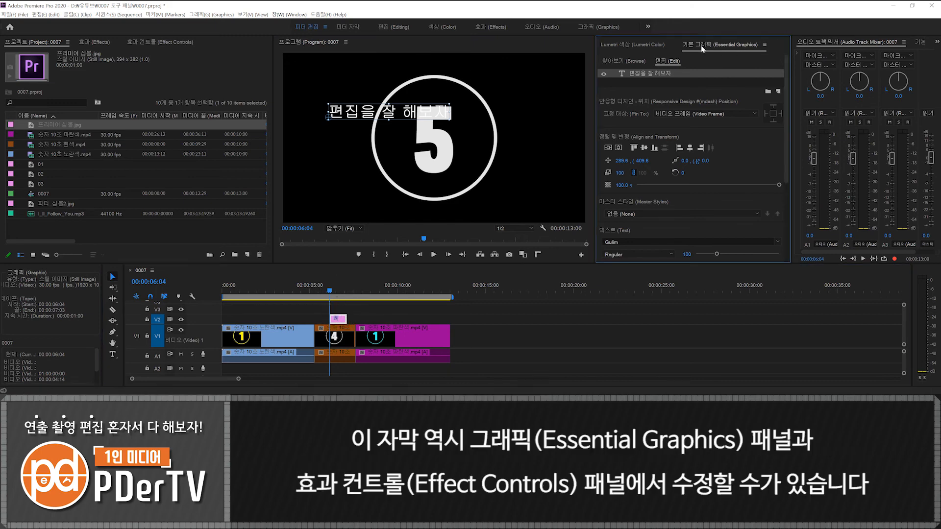
left_click(161, 43)
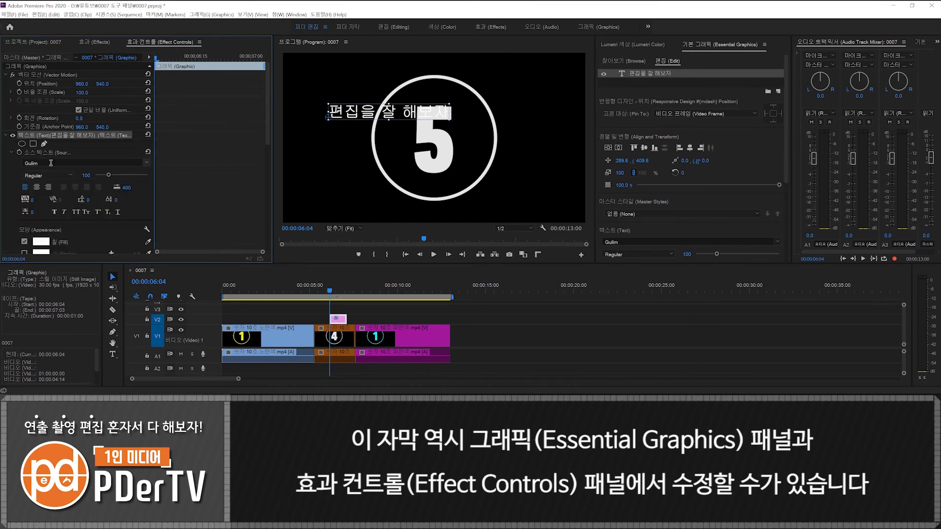
left_click(42, 241)
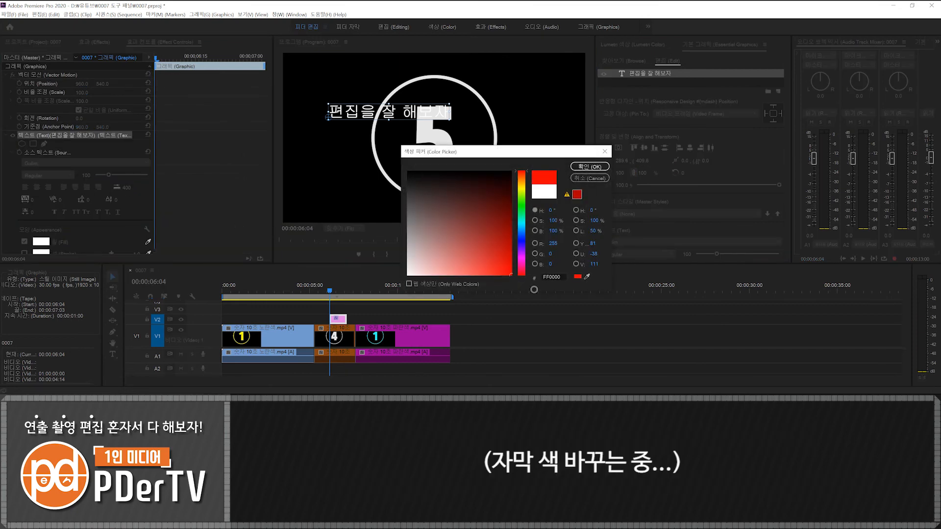
left_click(511, 219)
left_click(522, 202)
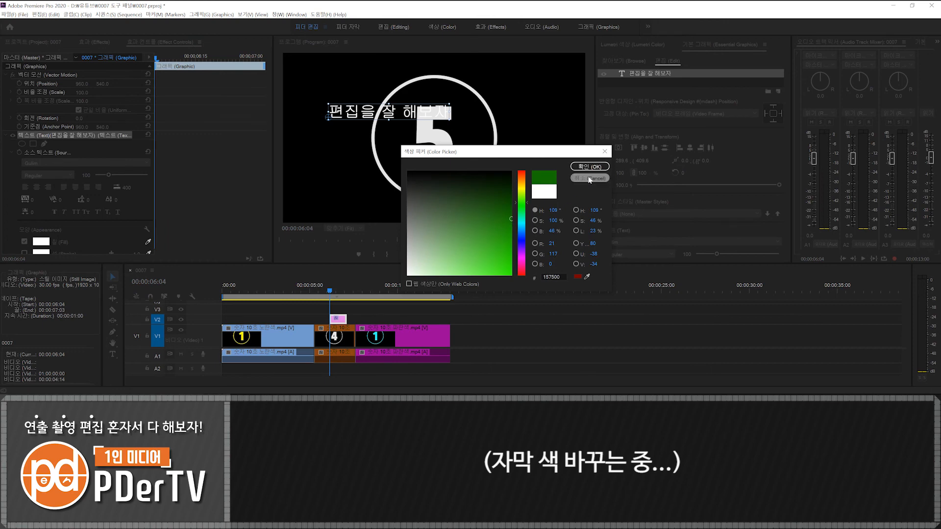
left_click(589, 167)
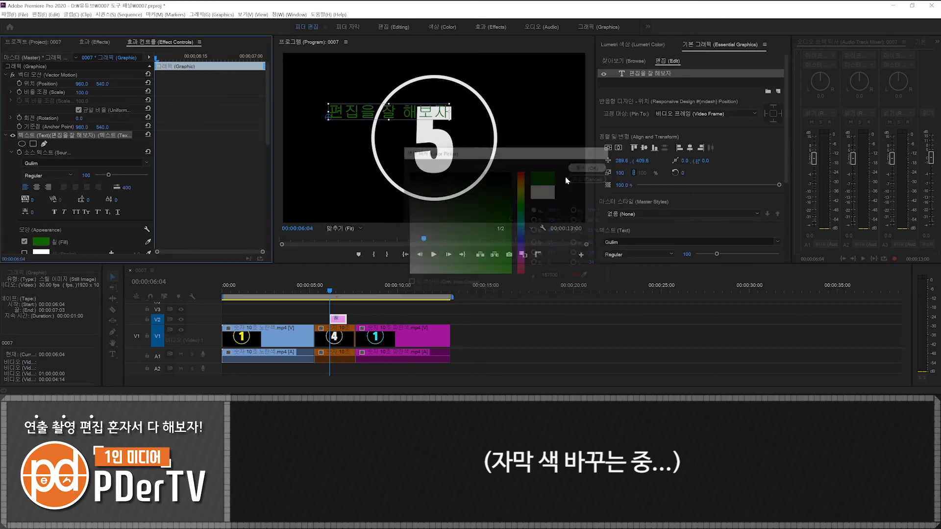
left_click(334, 307)
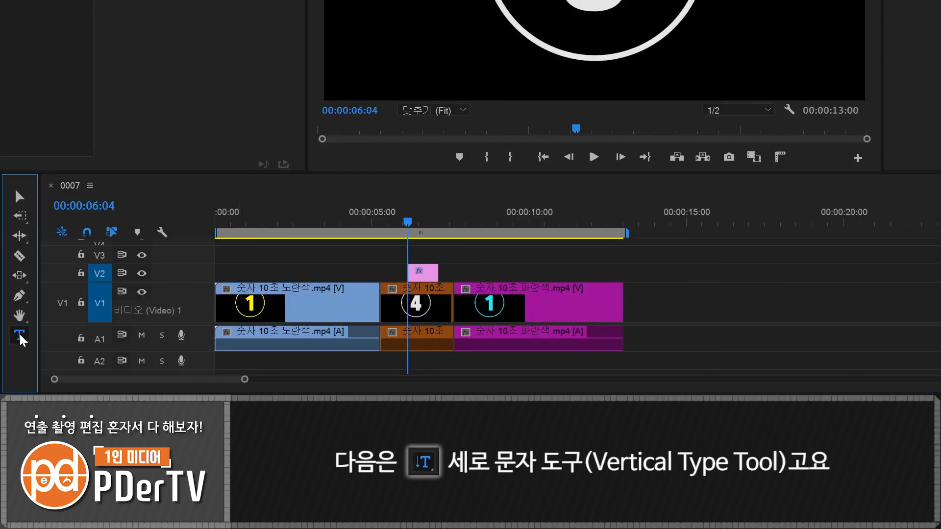
Add the vertical caption "편집을 잘 해보자" near the frame's left edge with the Vertical Type Tool
left_click_drag(112, 355, 174, 358)
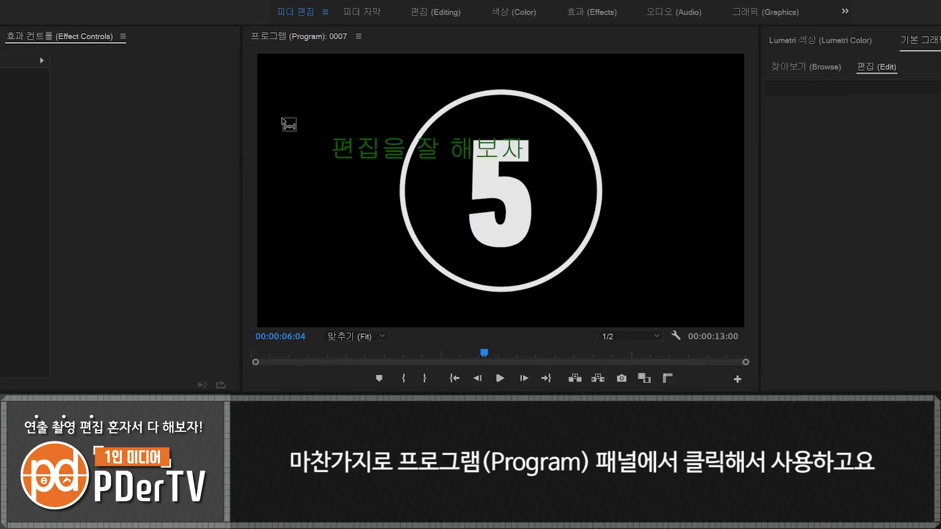
left_click(284, 121)
type("V")
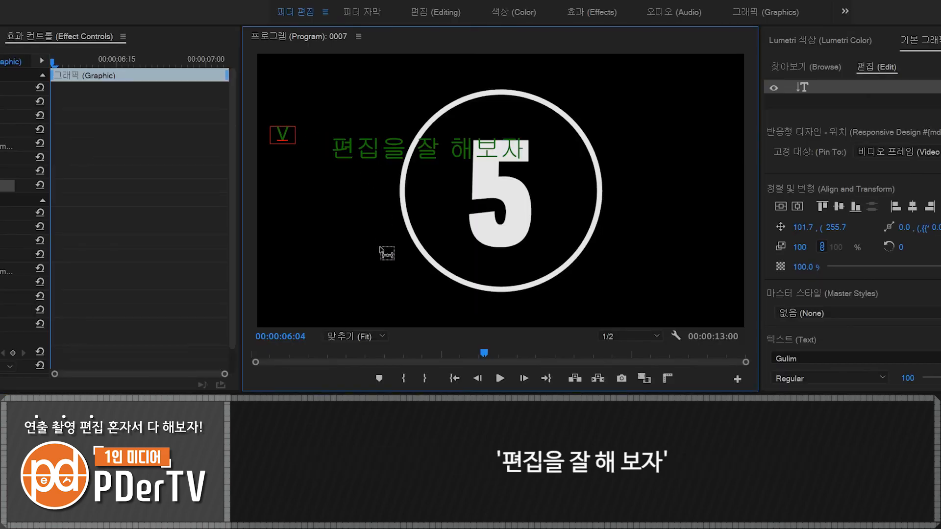
key("BackSpace")
type("편집을")
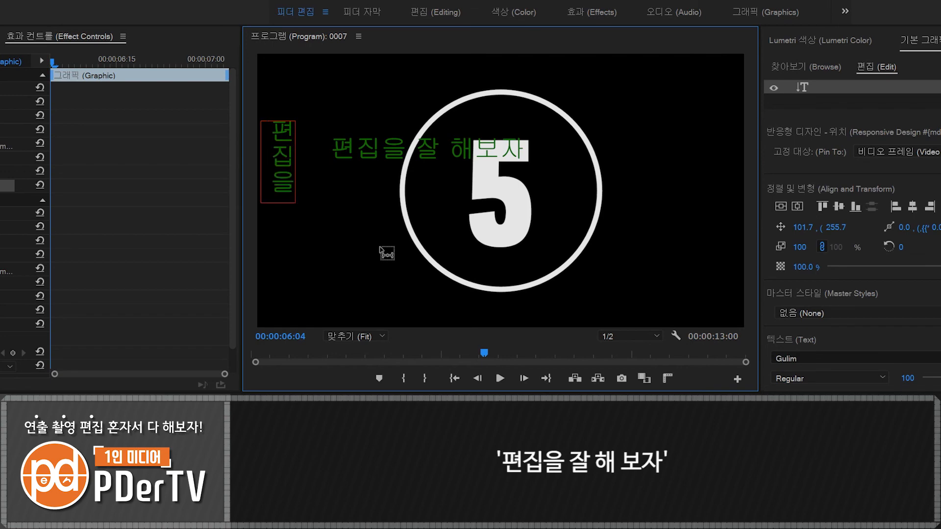
type(" 잘 해보자")
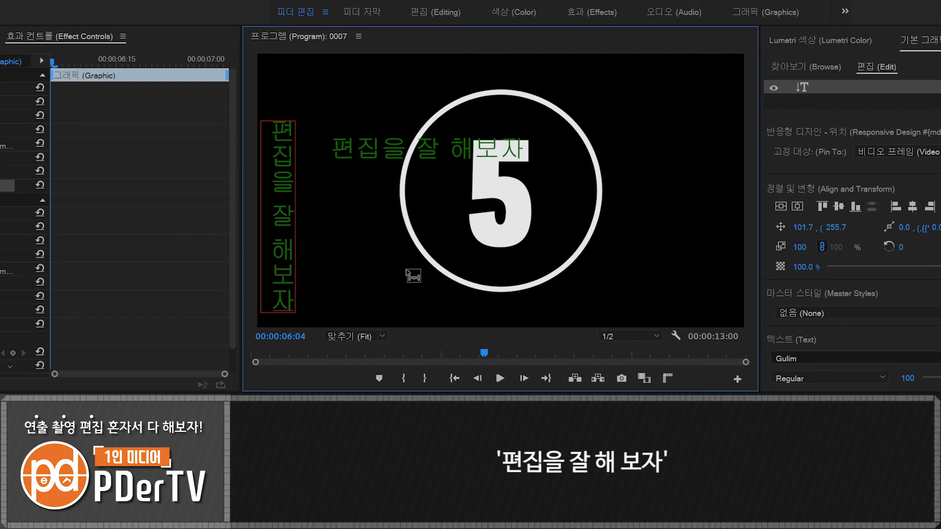
key("Escape")
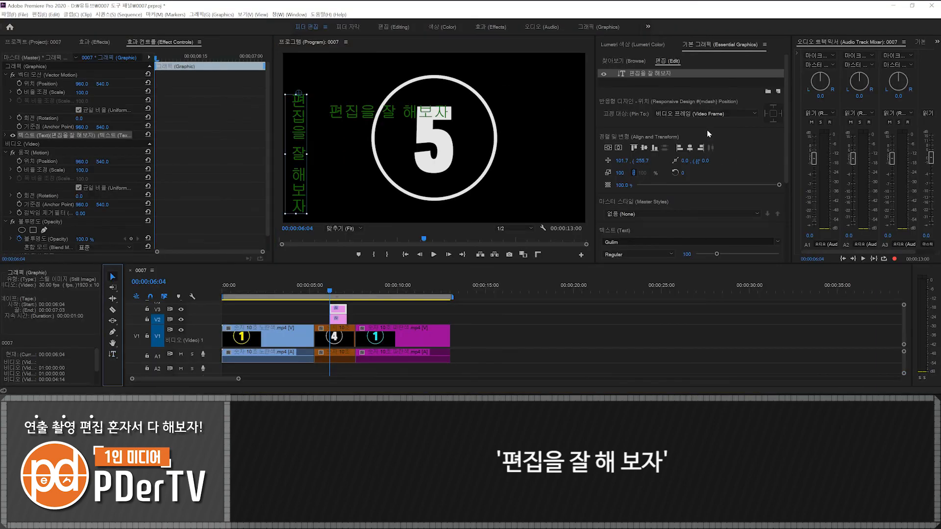
Set the vertical caption's fill colour to bright yellow in Essential Graphics and deselect the caption
left_click(702, 47)
scroll(637, 171, "down", 4)
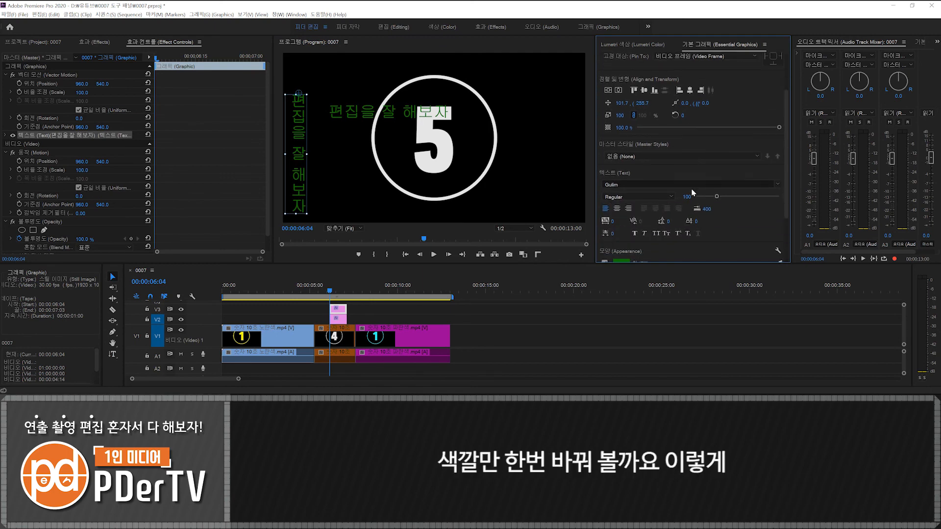
left_click(628, 230)
left_click(523, 190)
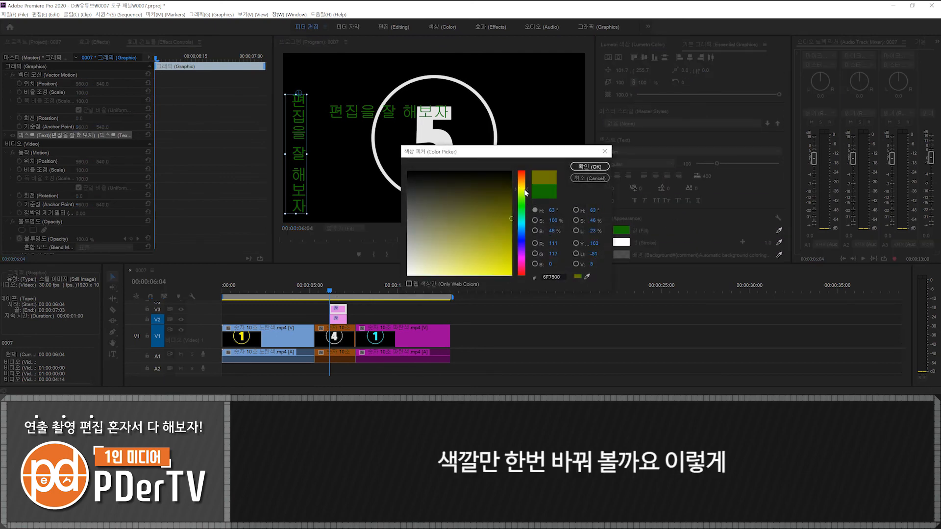
left_click_drag(509, 265, 595, 305)
left_click(590, 166)
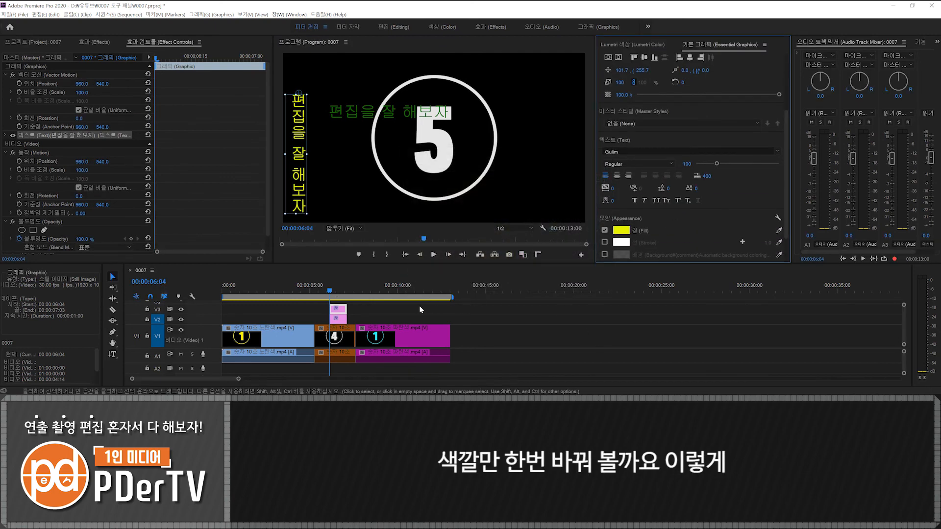
left_click(422, 313)
Delete both caption graphics from tracks V2 and V3 of the sequence
scroll(423, 316, "down", 1)
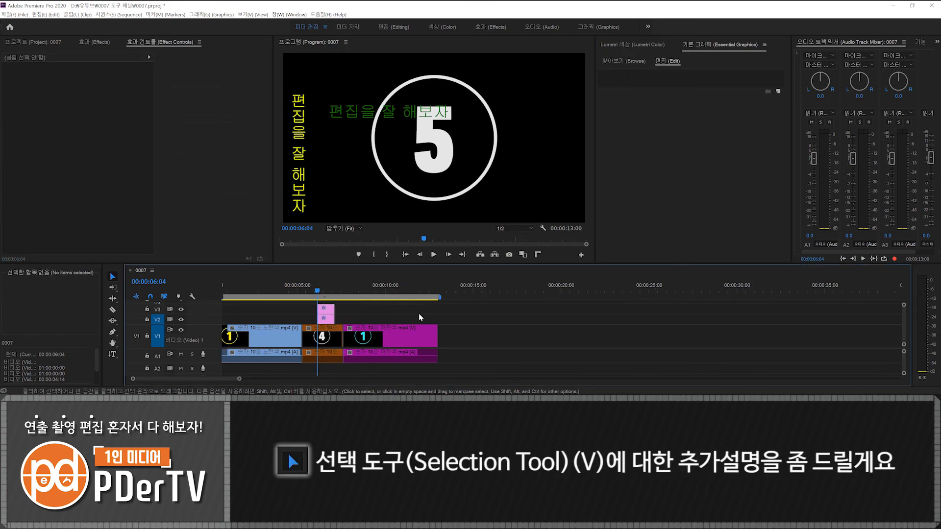
left_click_drag(374, 324, 319, 306)
key("Delete")
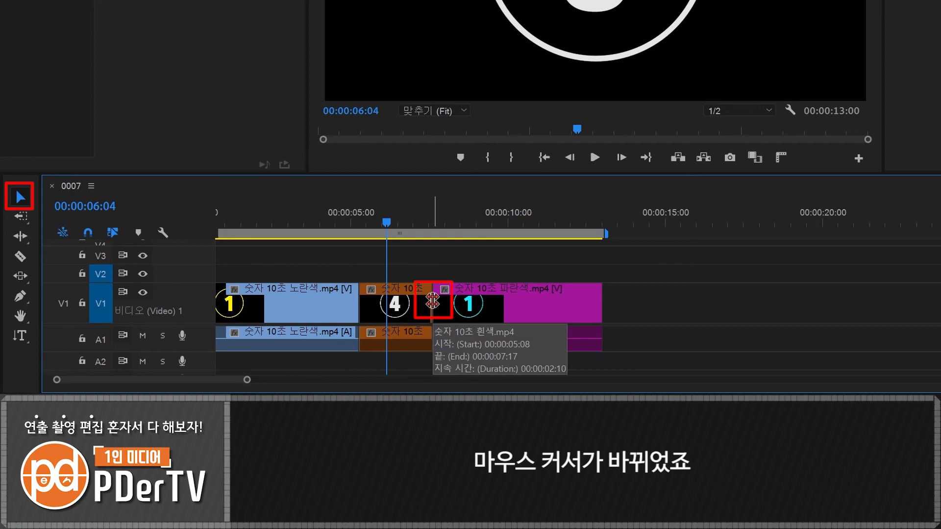
With the Selection Tool, roll the cut between the white and blue clips forward about one second and ripple-trim the white clip's end back about 9 frames
left_click_drag(432, 301, 464, 305)
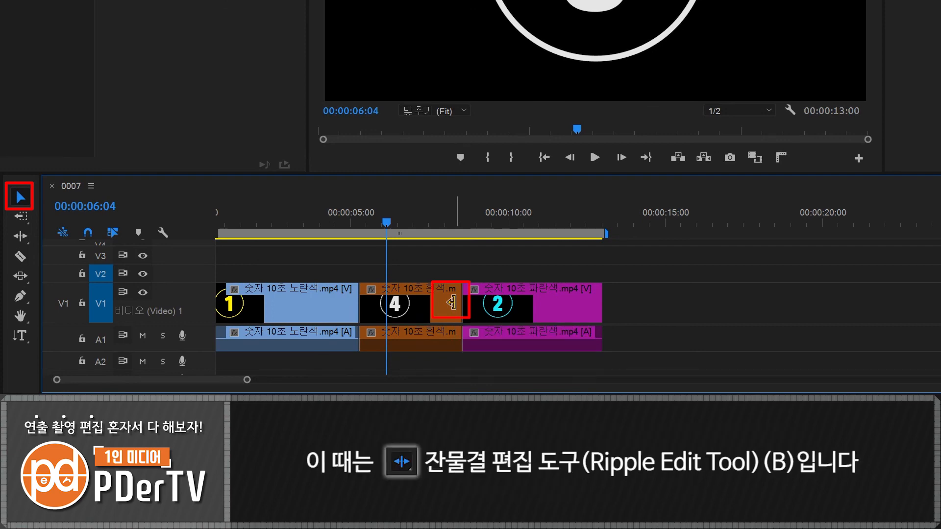
mouse_move(451, 302)
left_mouse_down()
mouse_move(493, 304)
mouse_move(451, 303)
left_mouse_up()
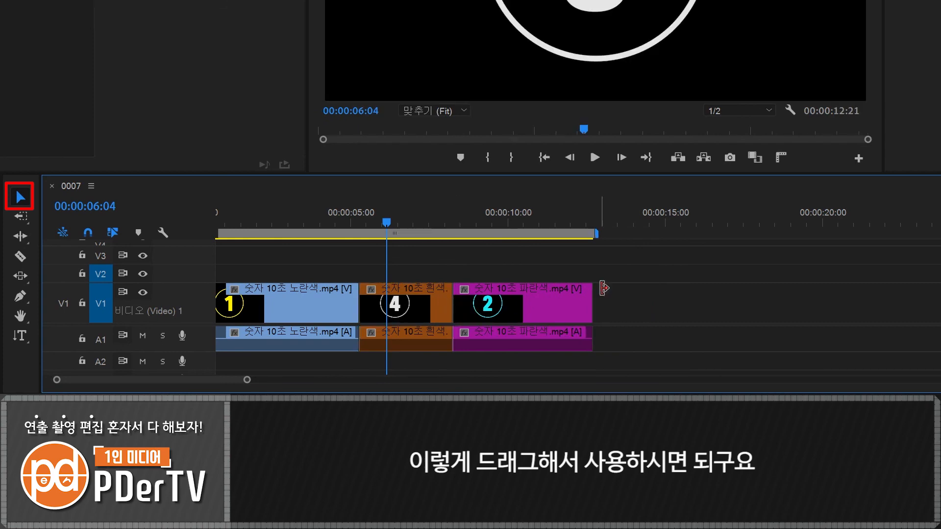